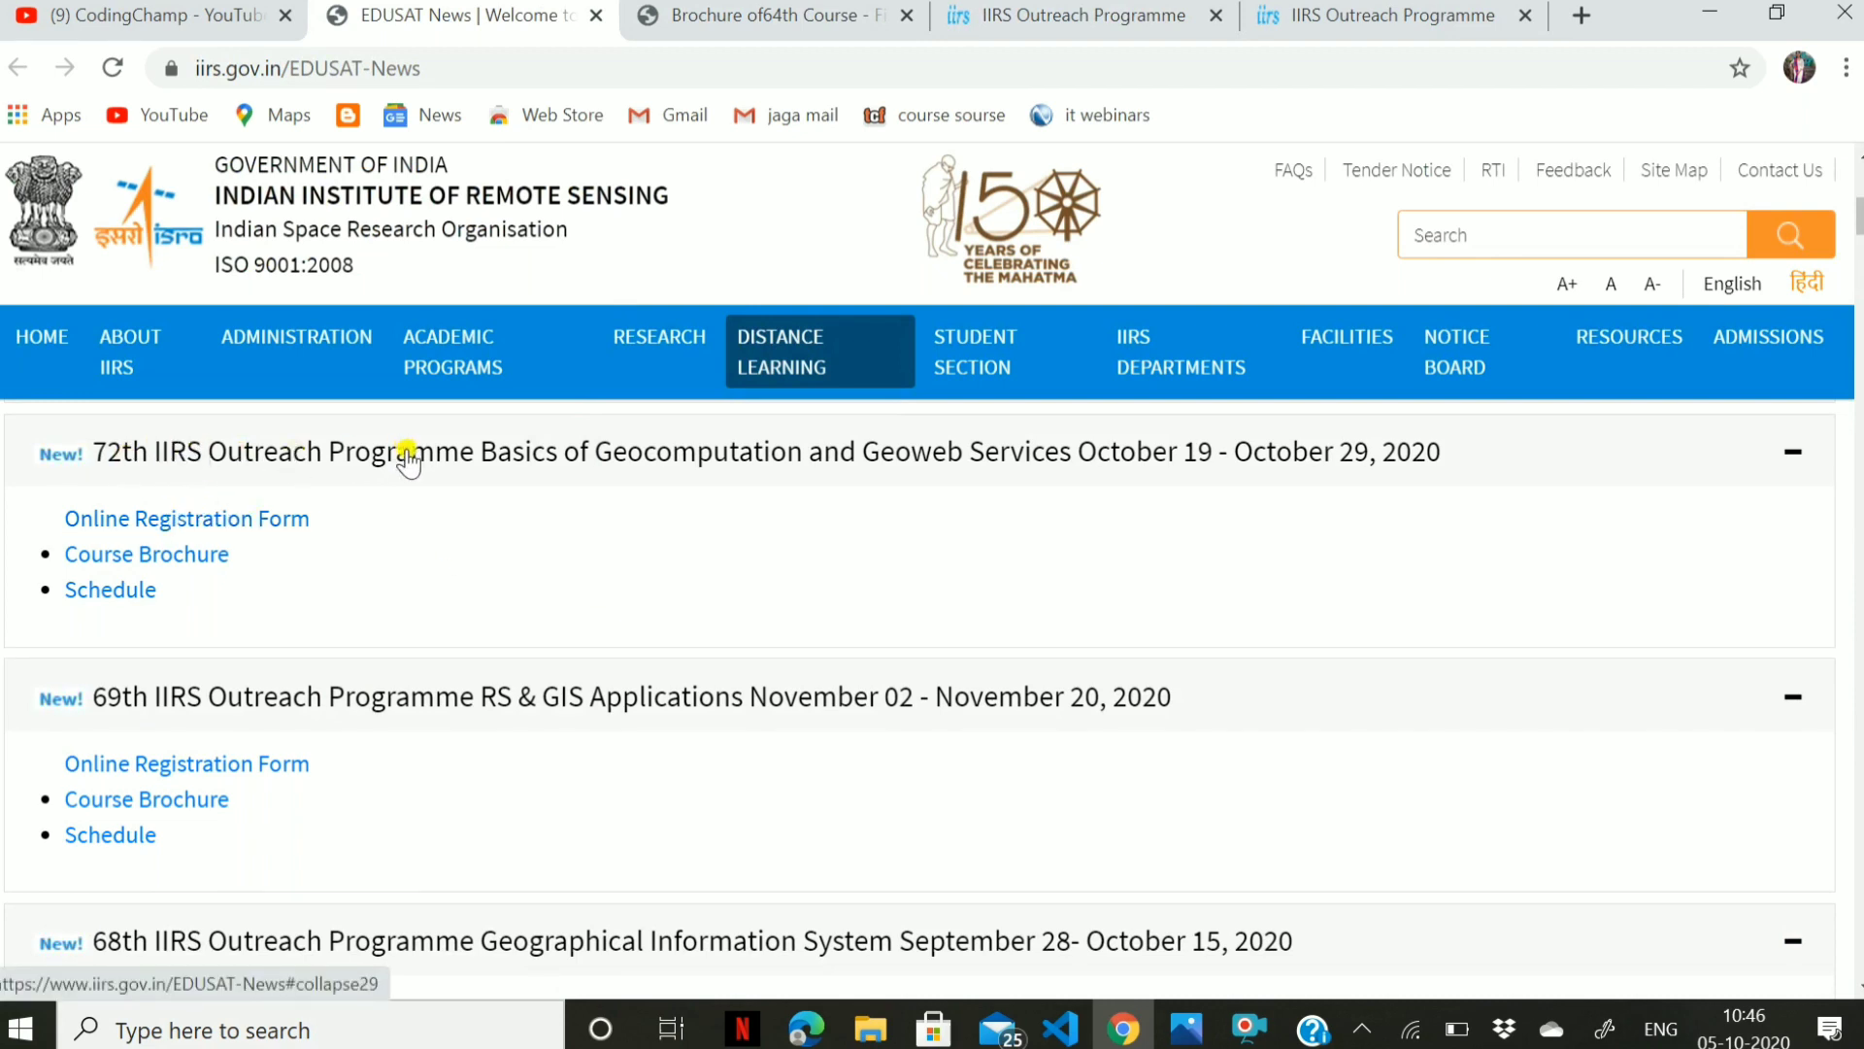
- Open the online registration form for the 72nd IIRS Outreach Programme and view the courses available for selection
left_click(215, 520)
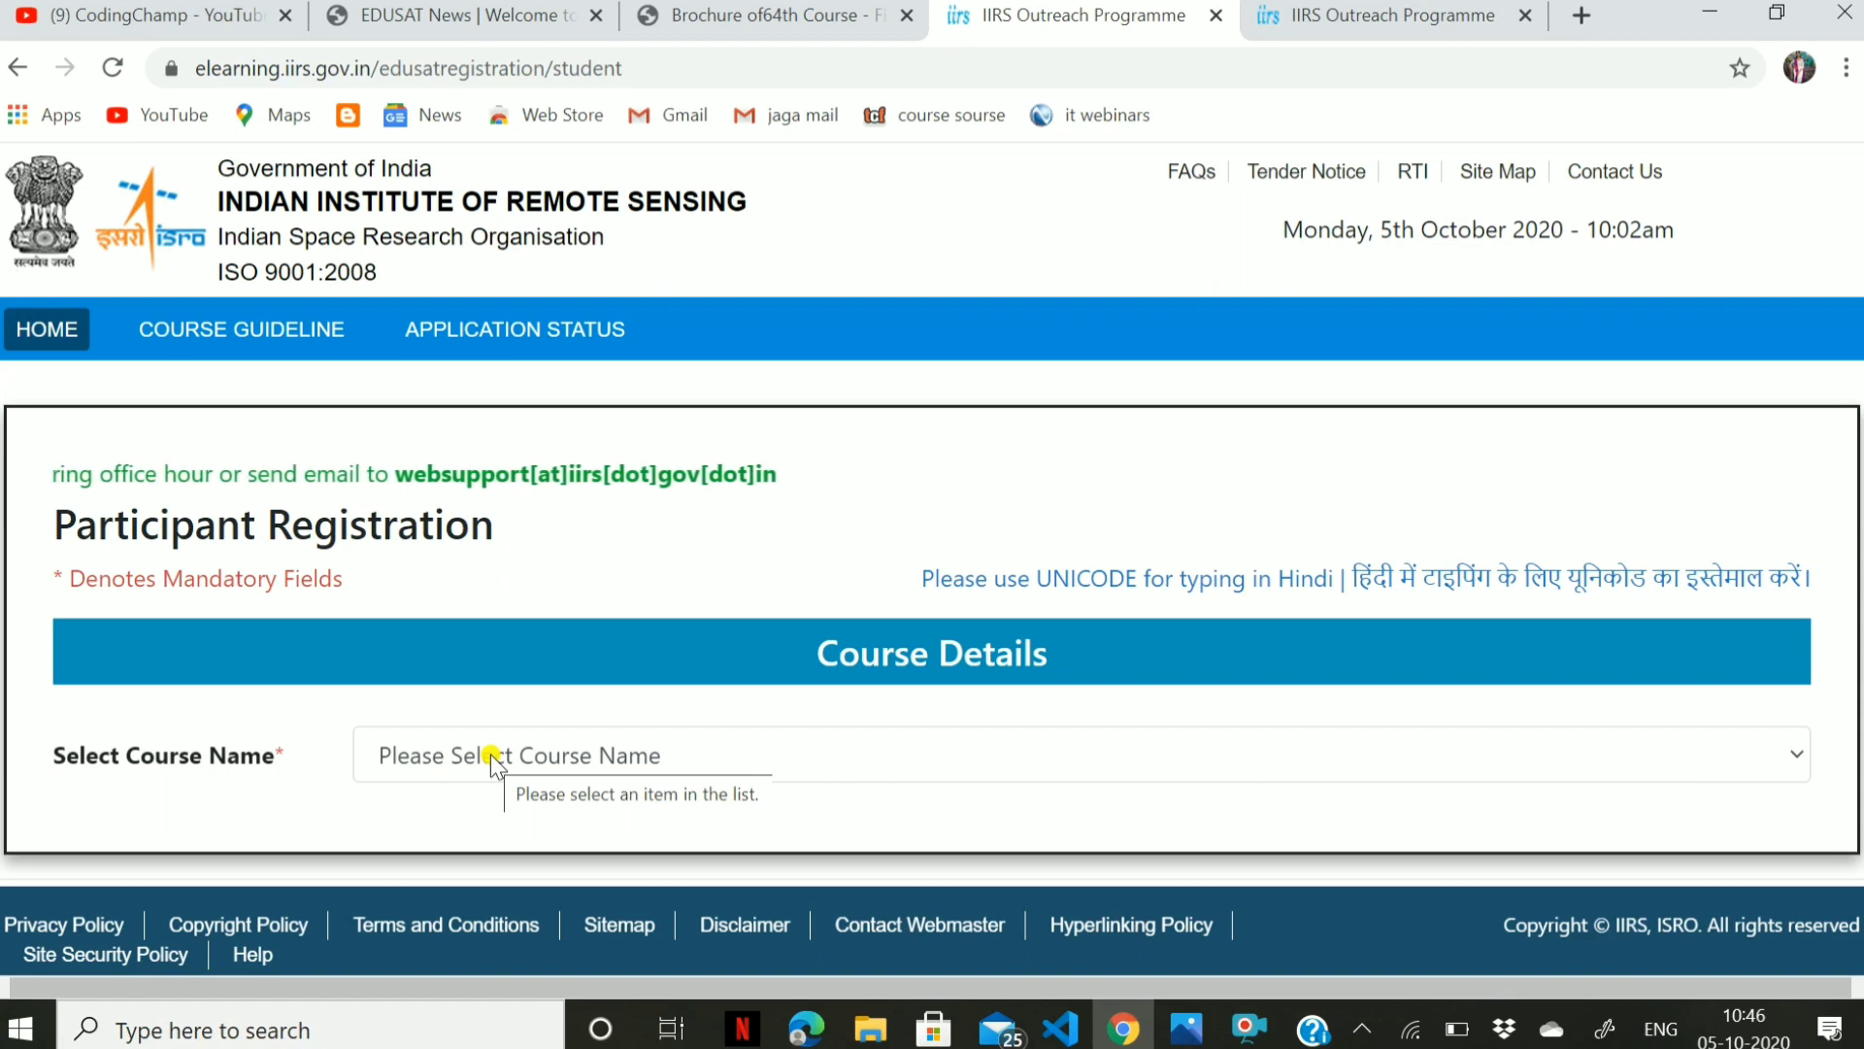
left_click(1747, 753)
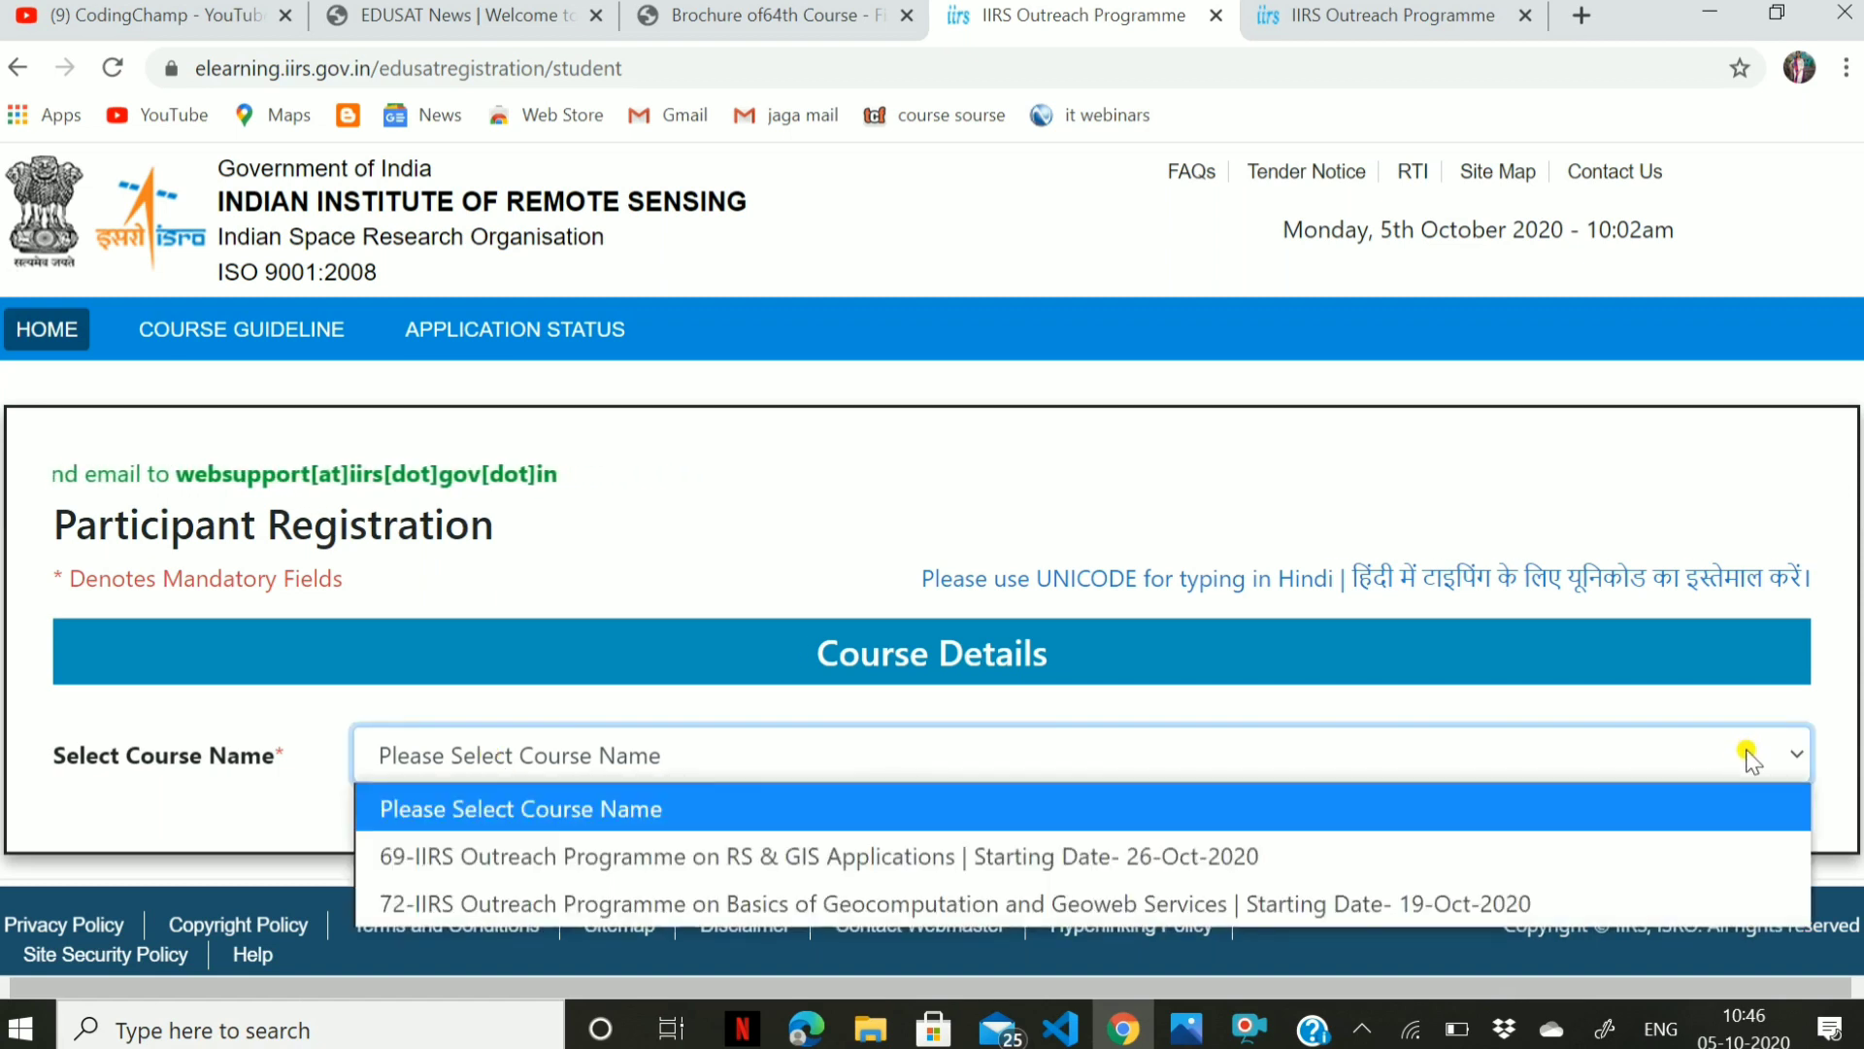
left_click(1527, 660)
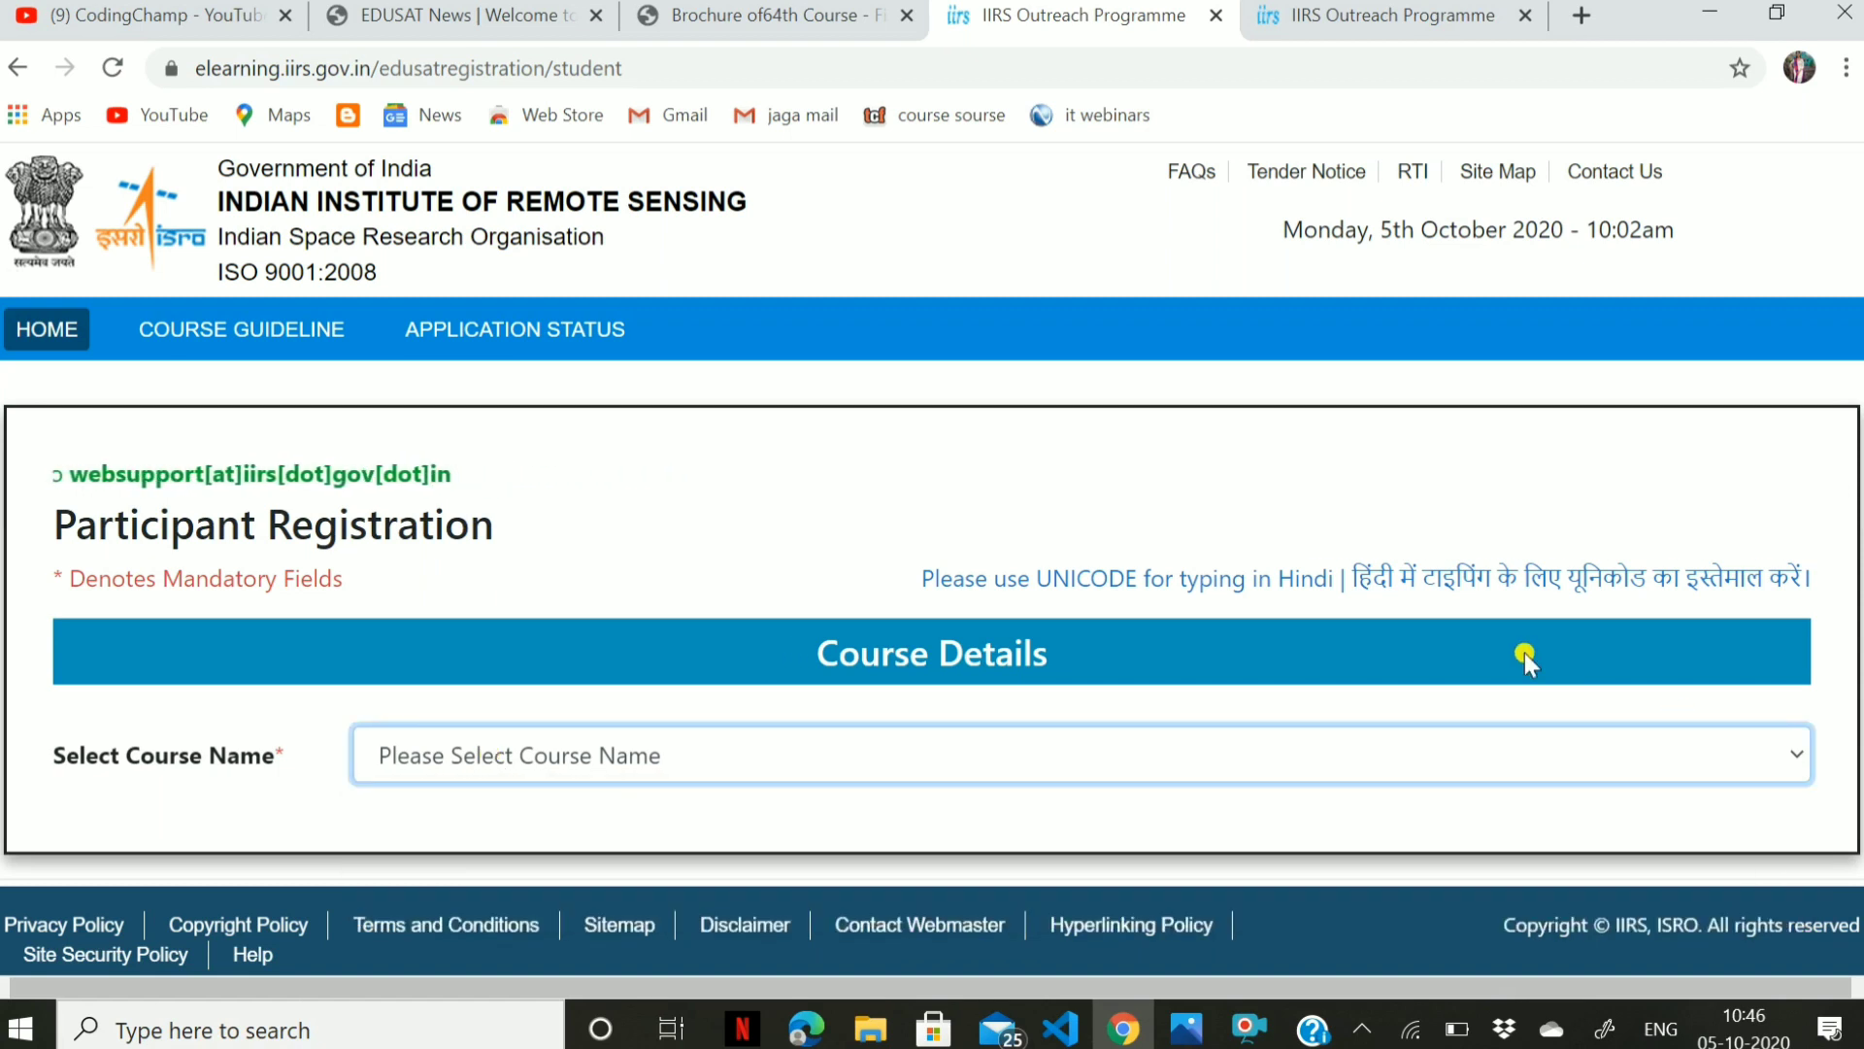
left_click(1560, 754)
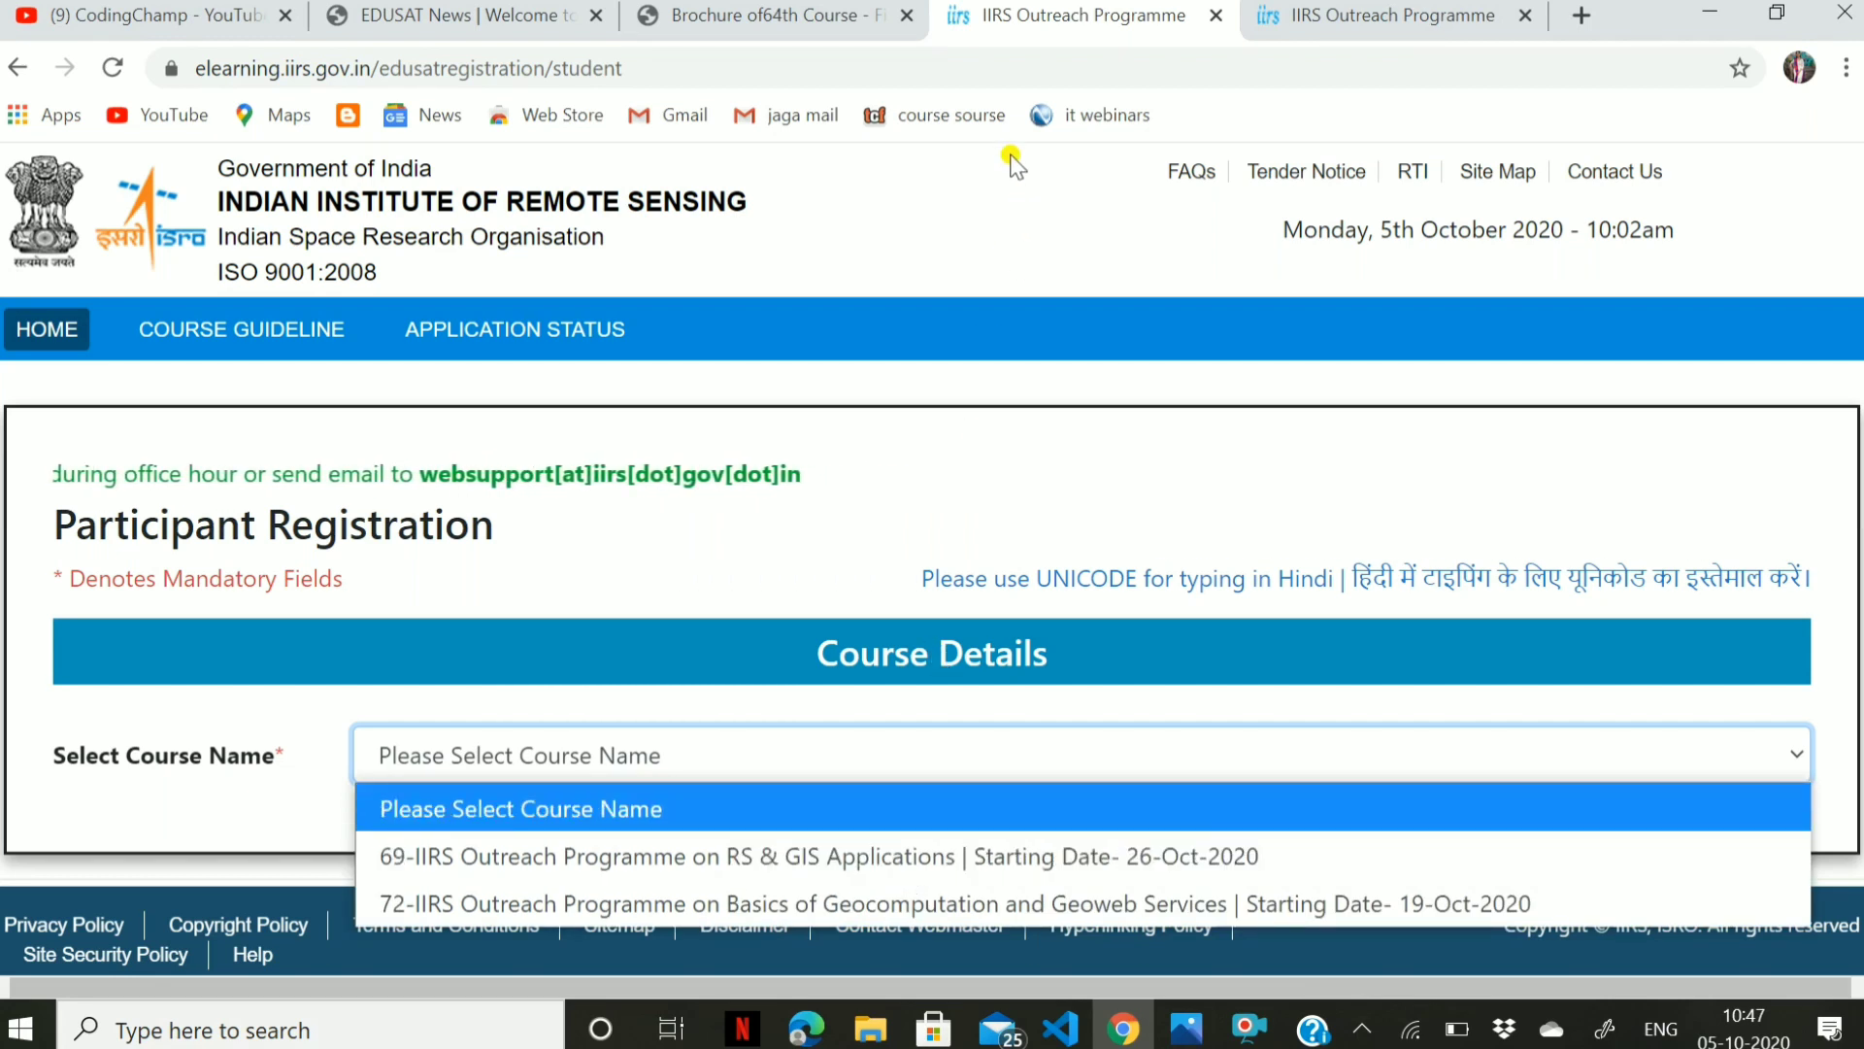
- Switch to the already filled-in IIRS registration form, look through the list of institutes and close it
left_click(1294, 12)
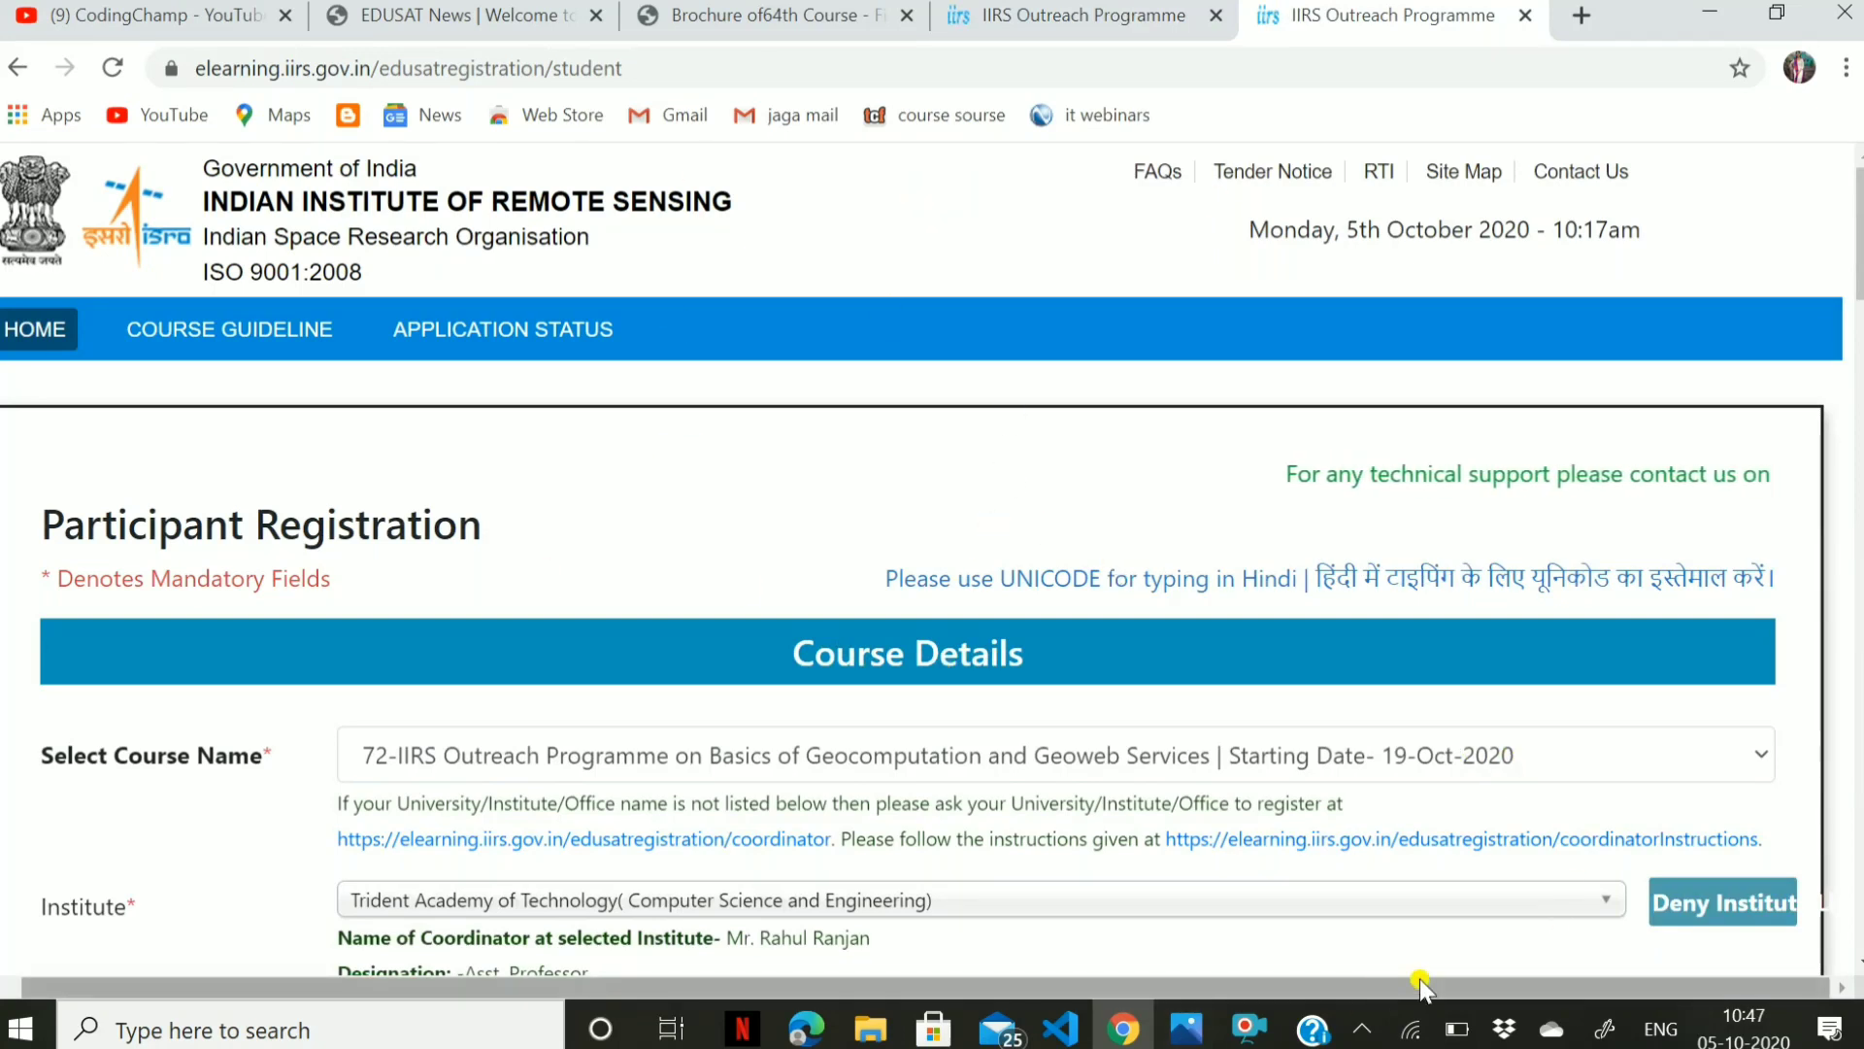
left_click(1521, 901)
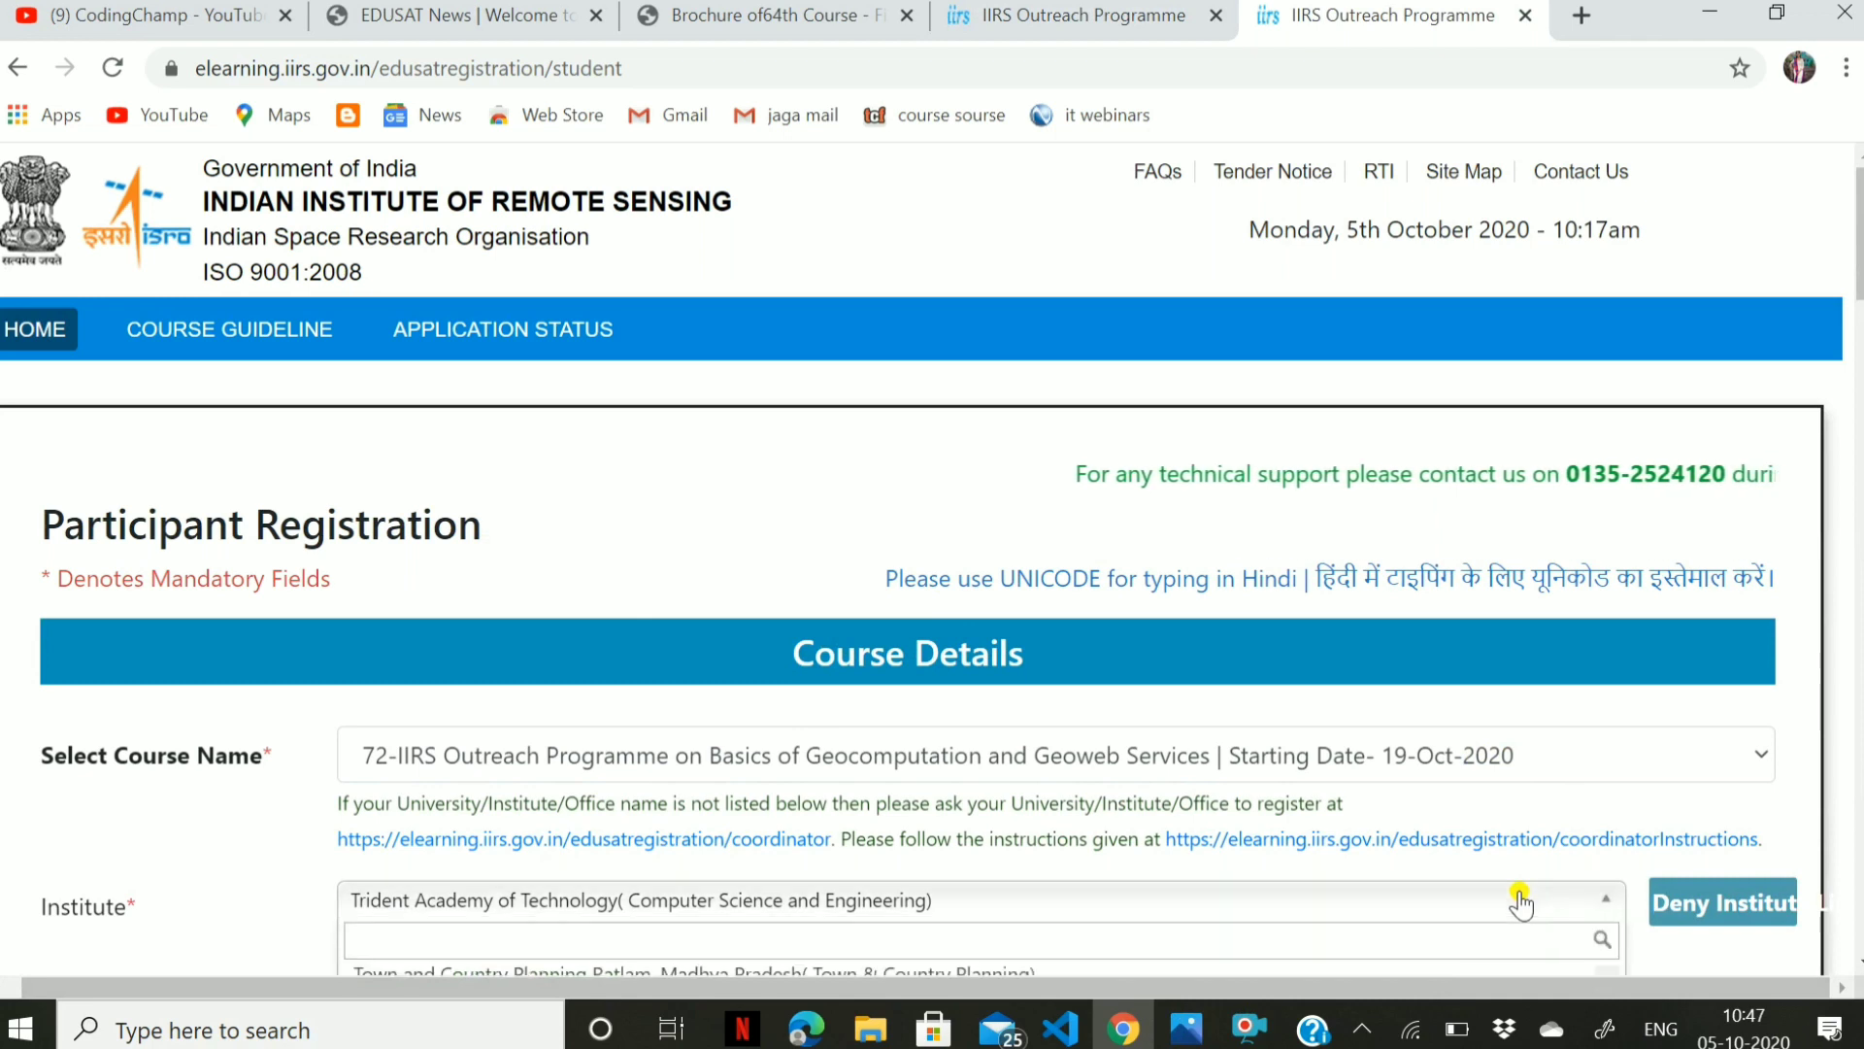
scroll(1521, 901, "down", 1)
scroll(1521, 901, "down", 3)
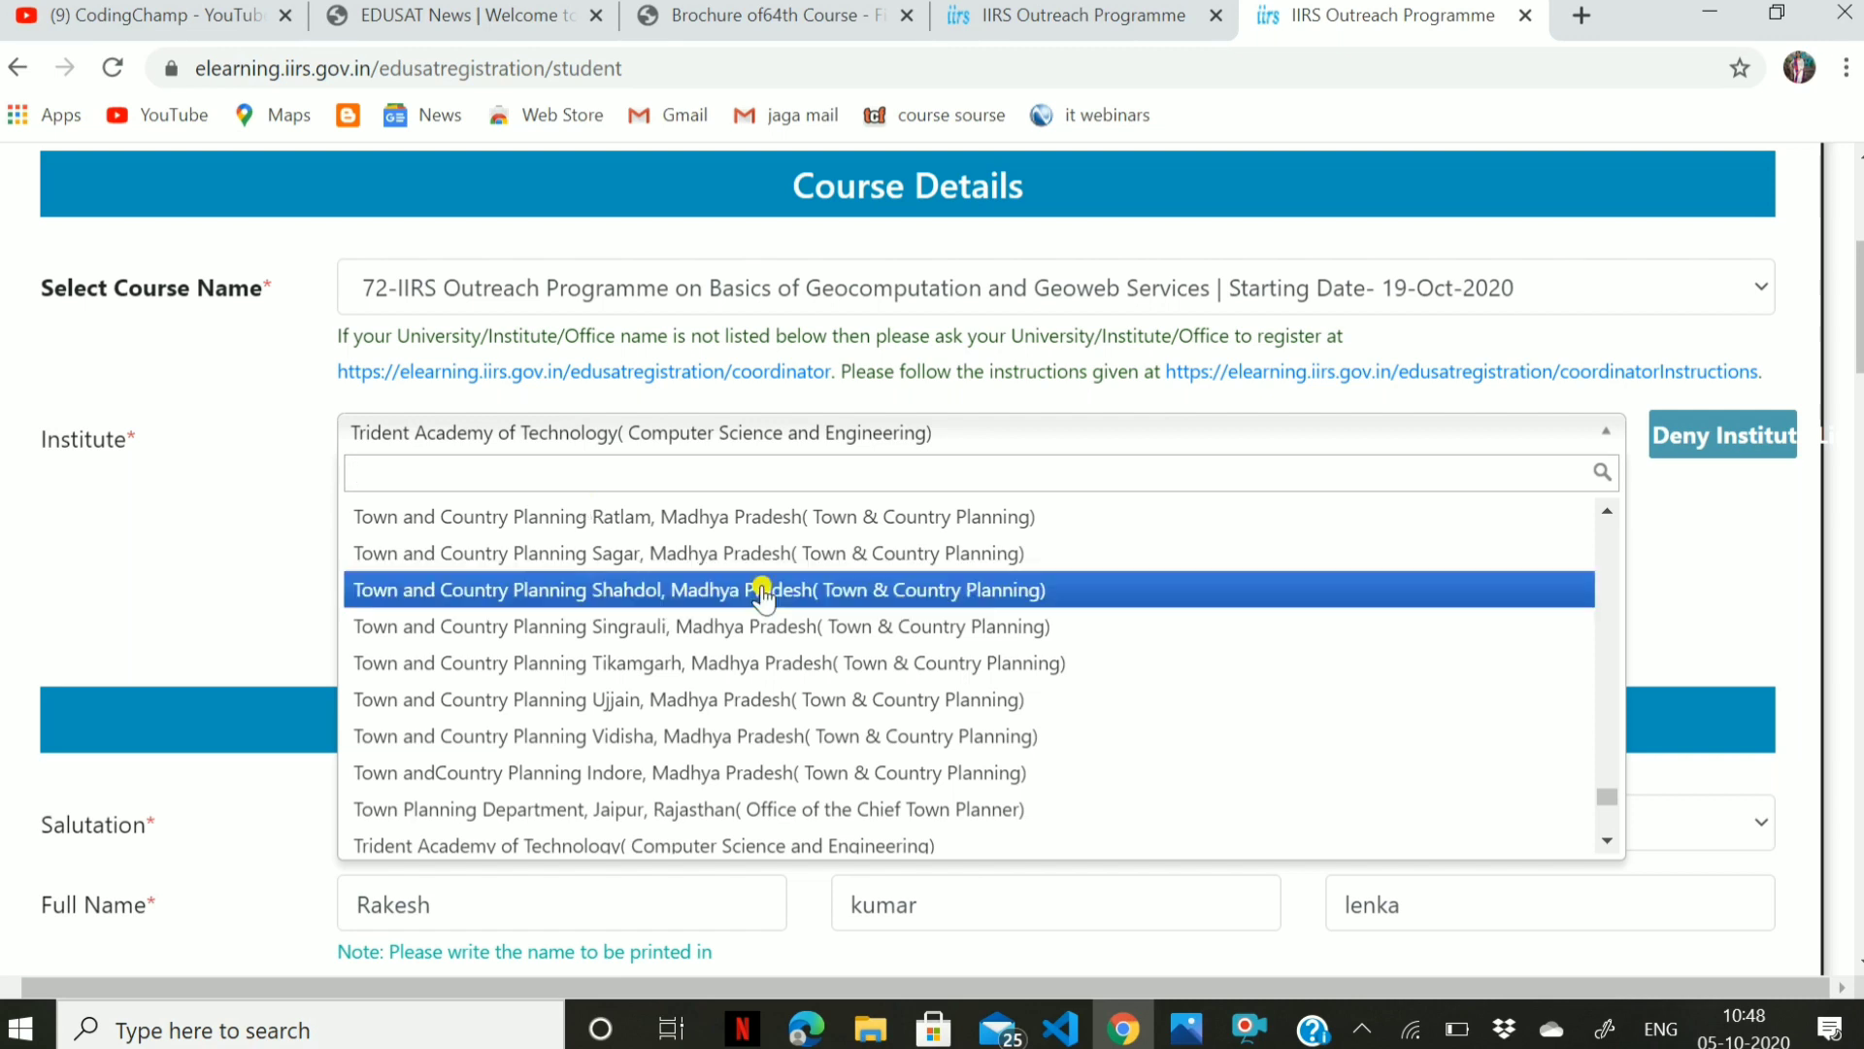
scroll(767, 593, "down", 10)
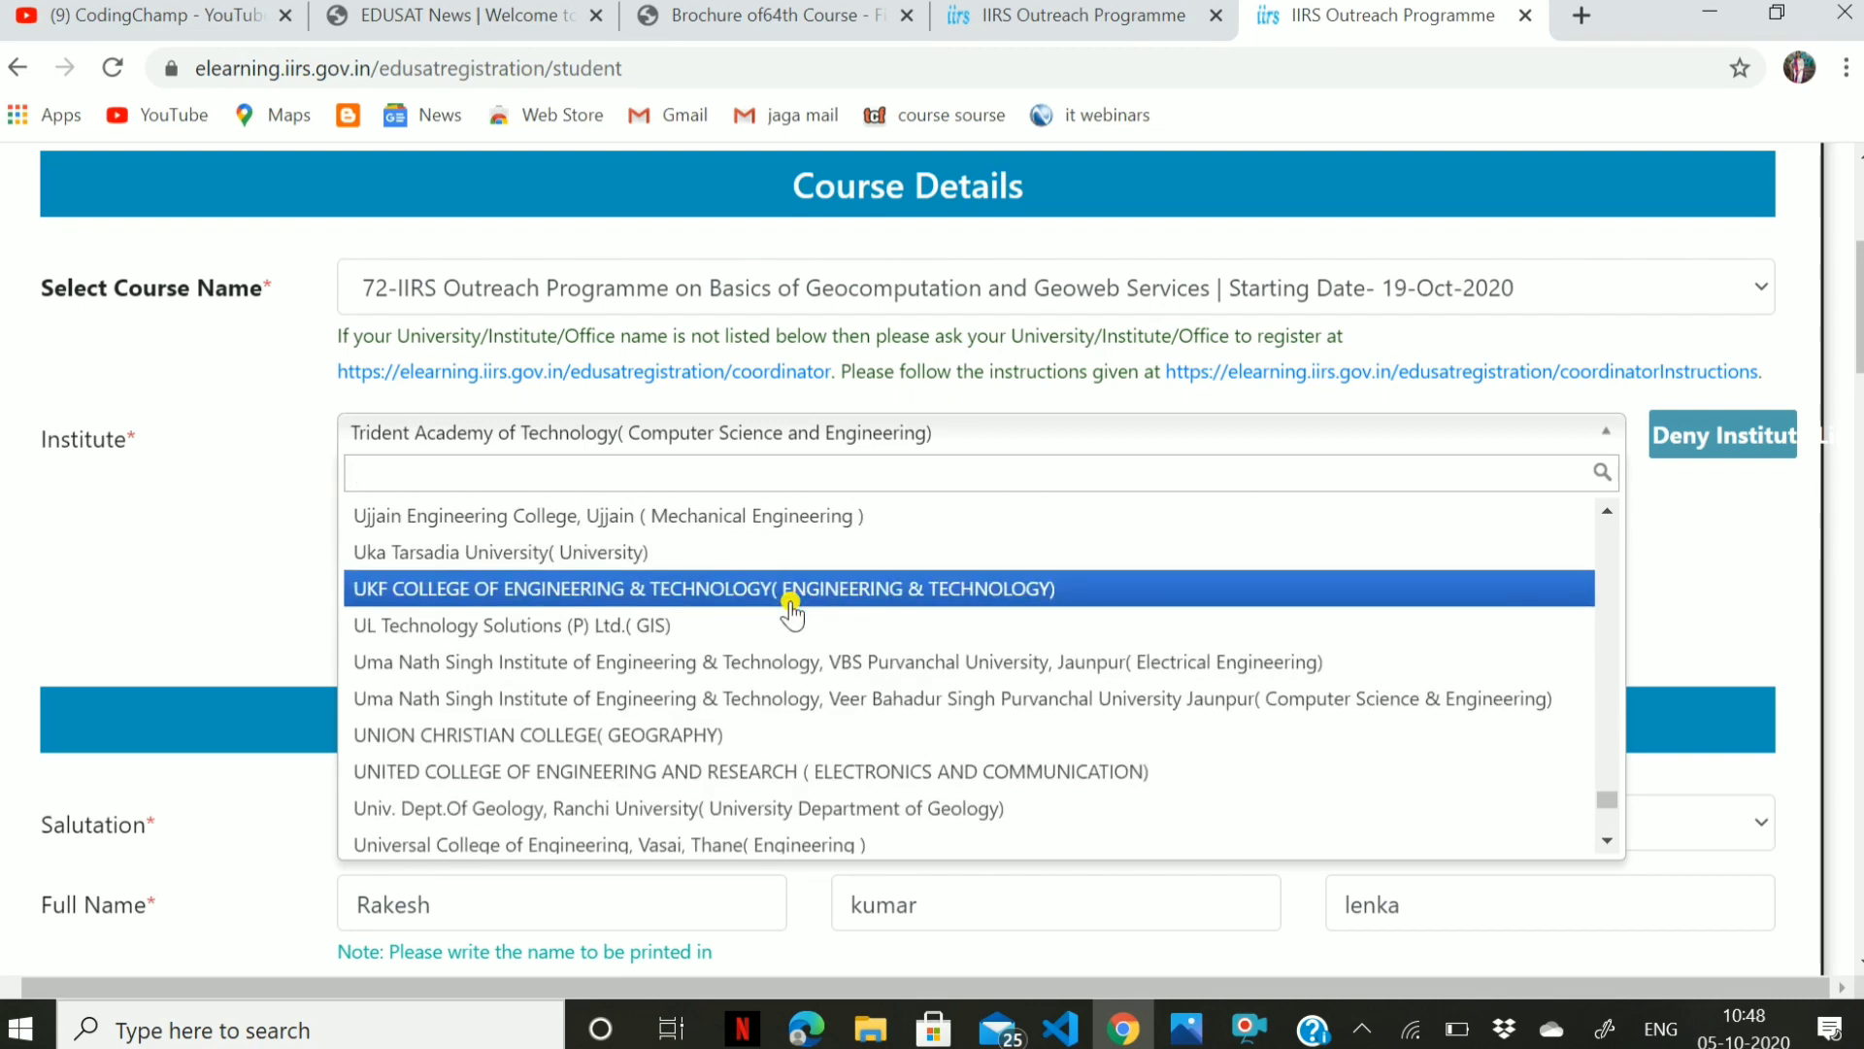
scroll(791, 612, "down", 15)
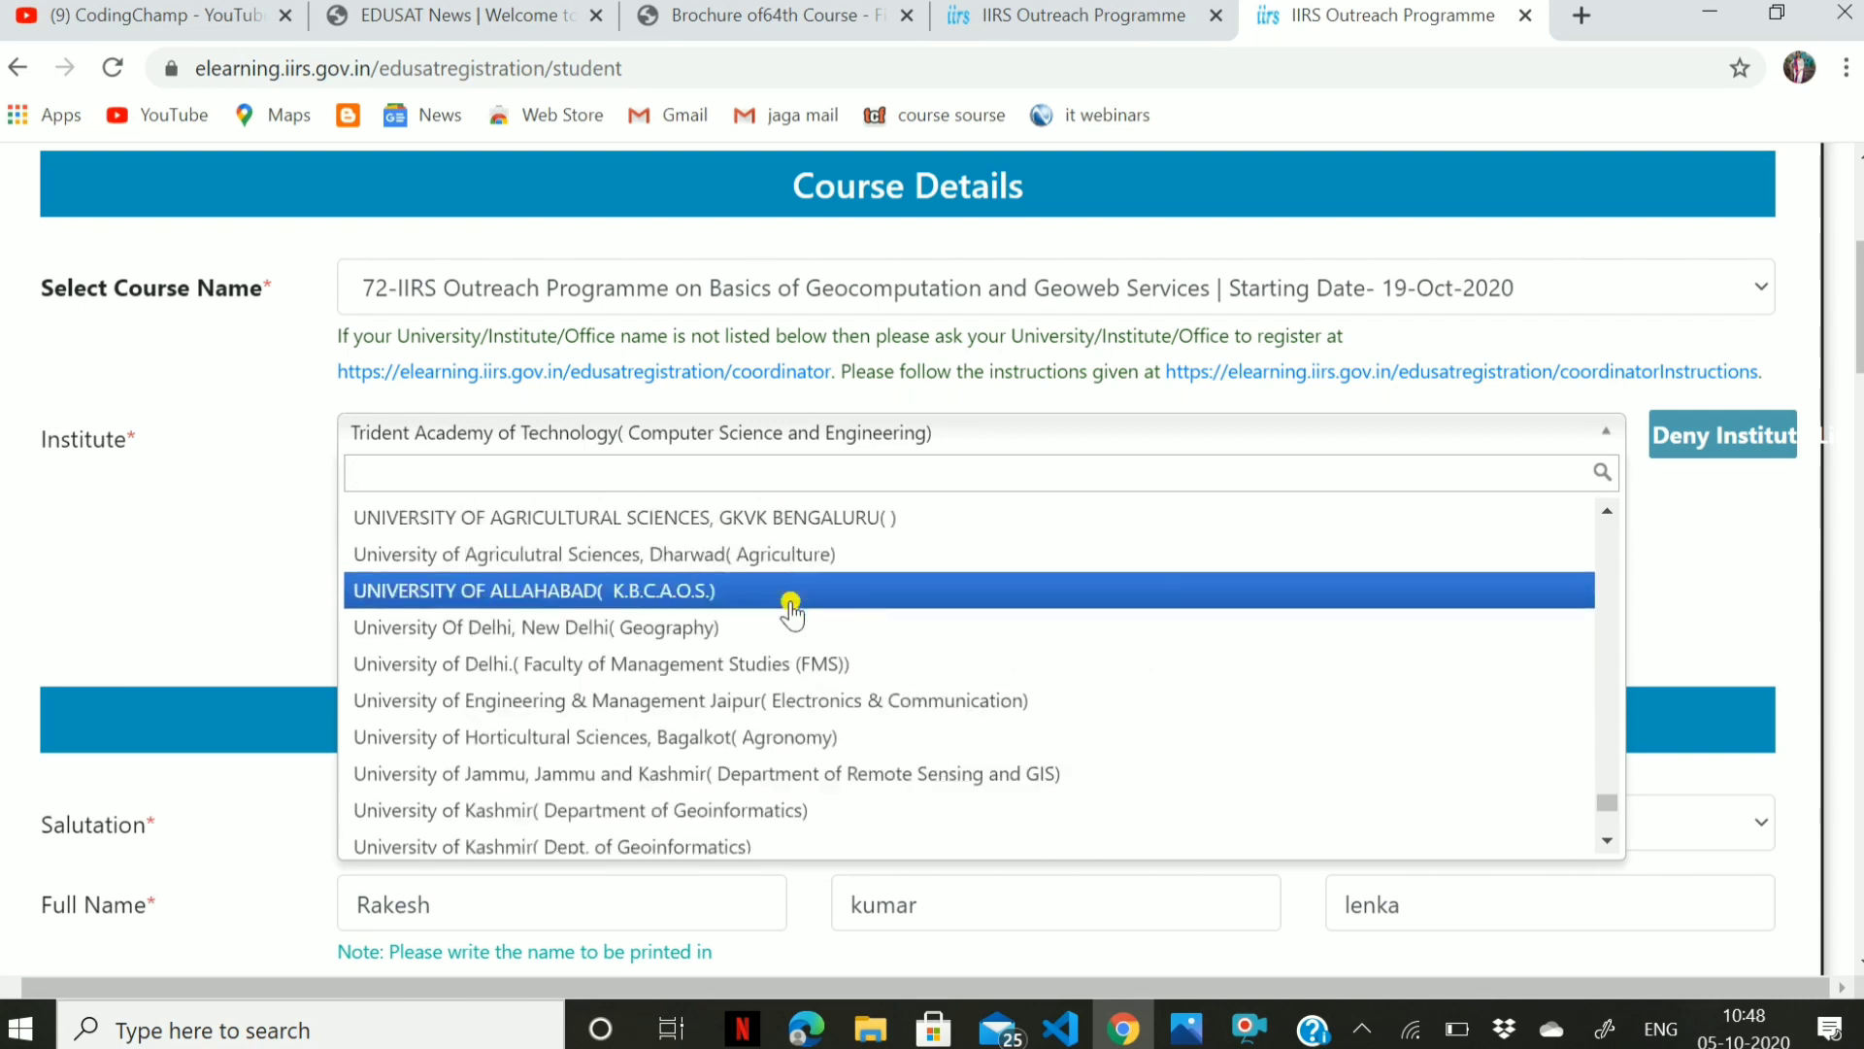
scroll(791, 612, "down", 10)
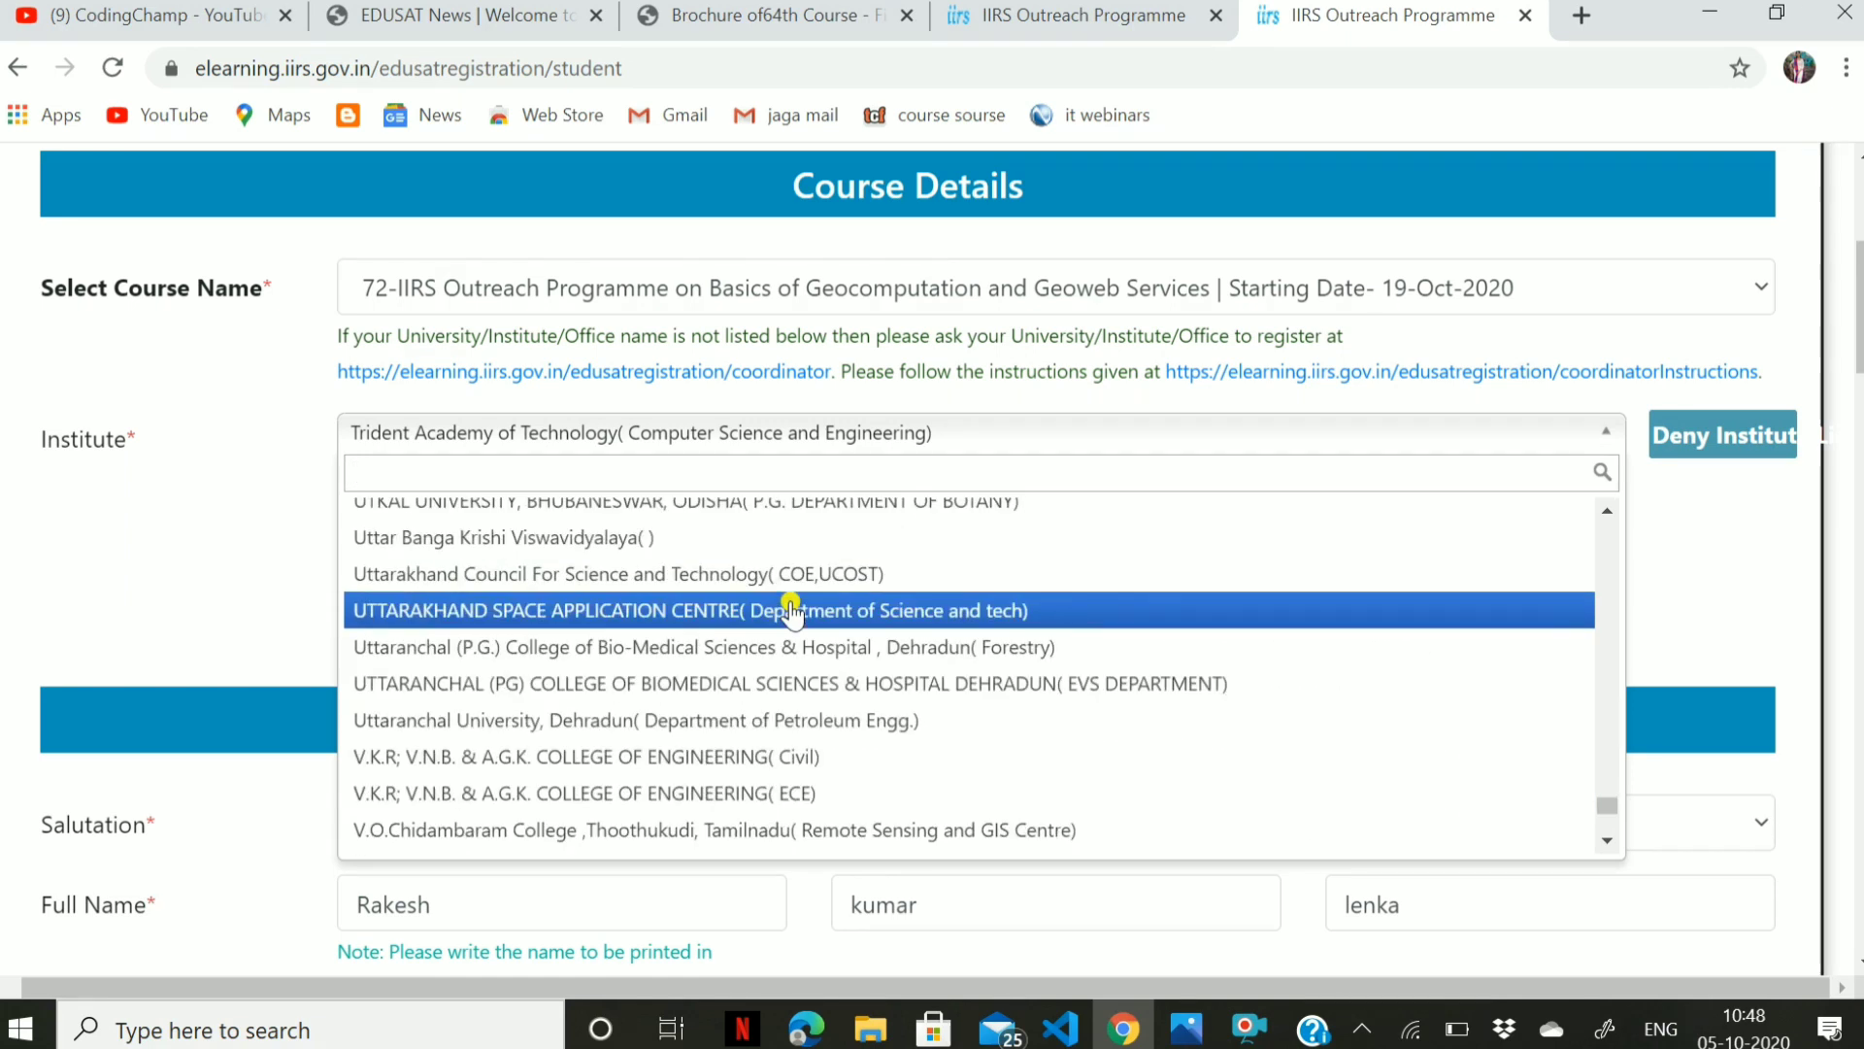
scroll(791, 612, "down", 8)
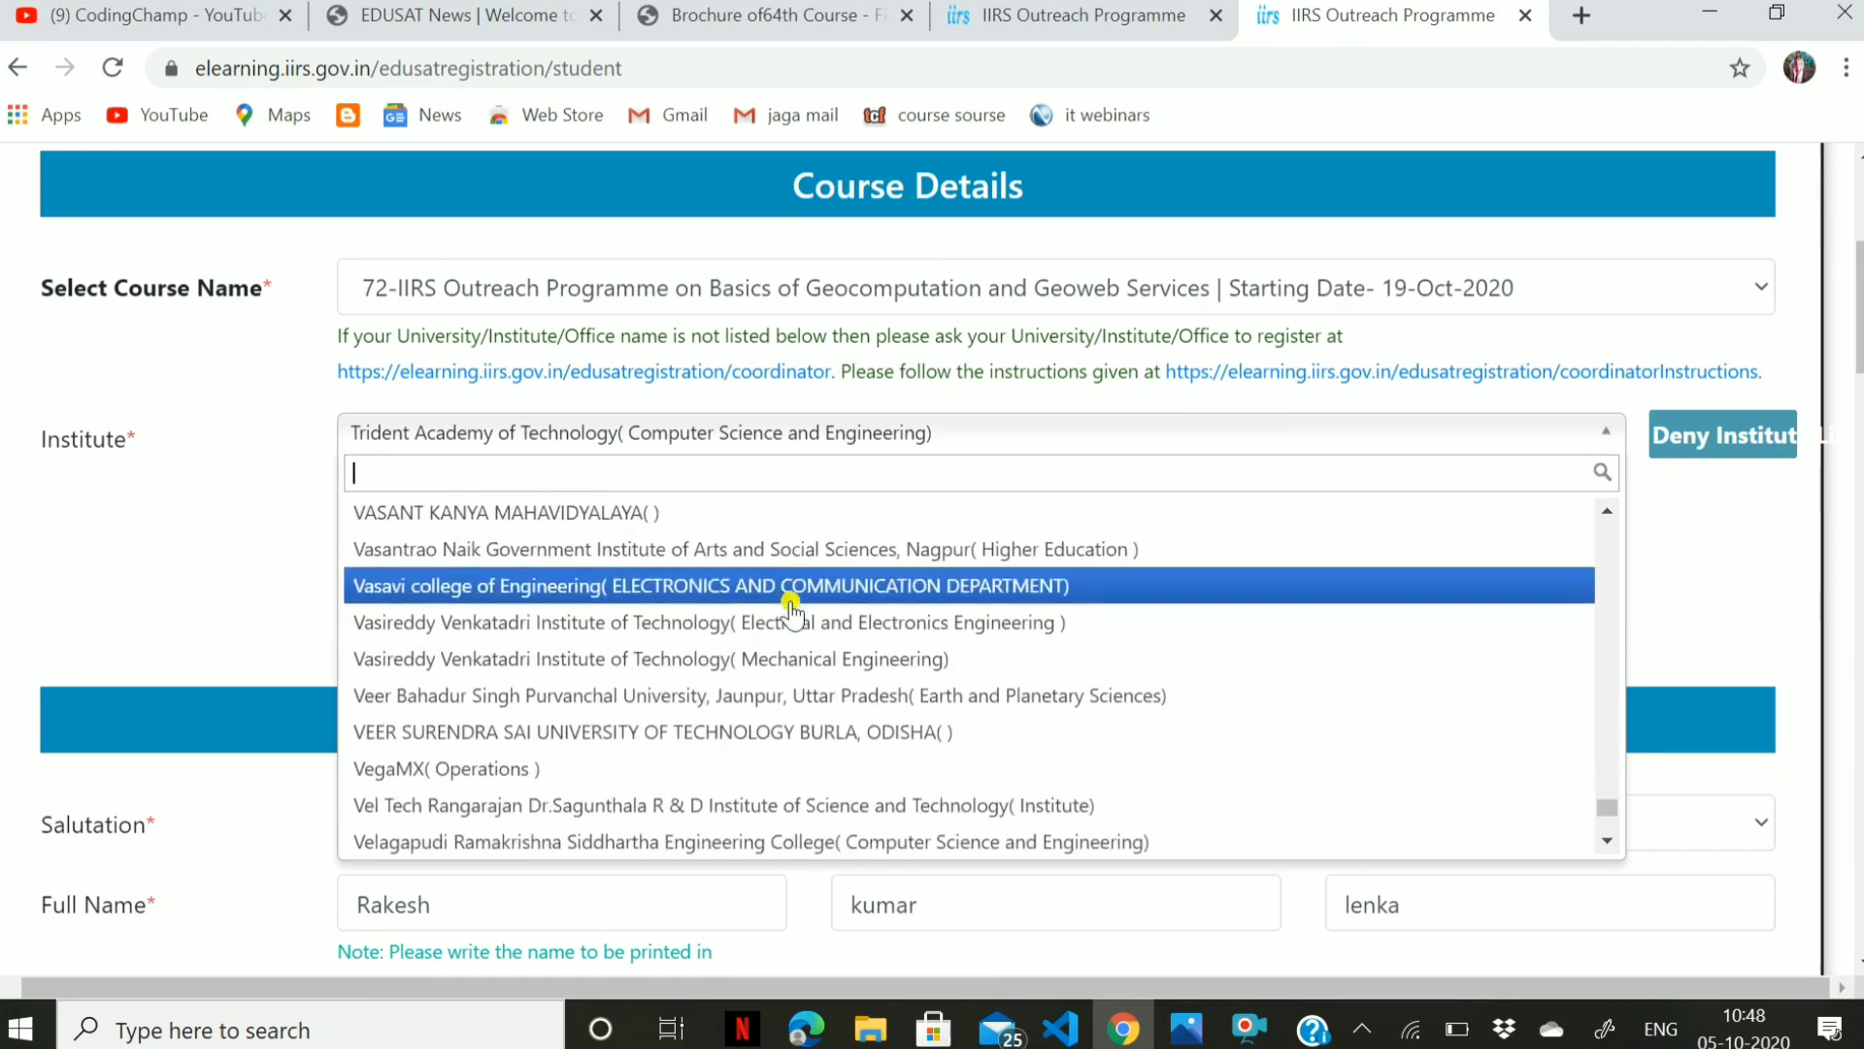
scroll(792, 610, "down", 8)
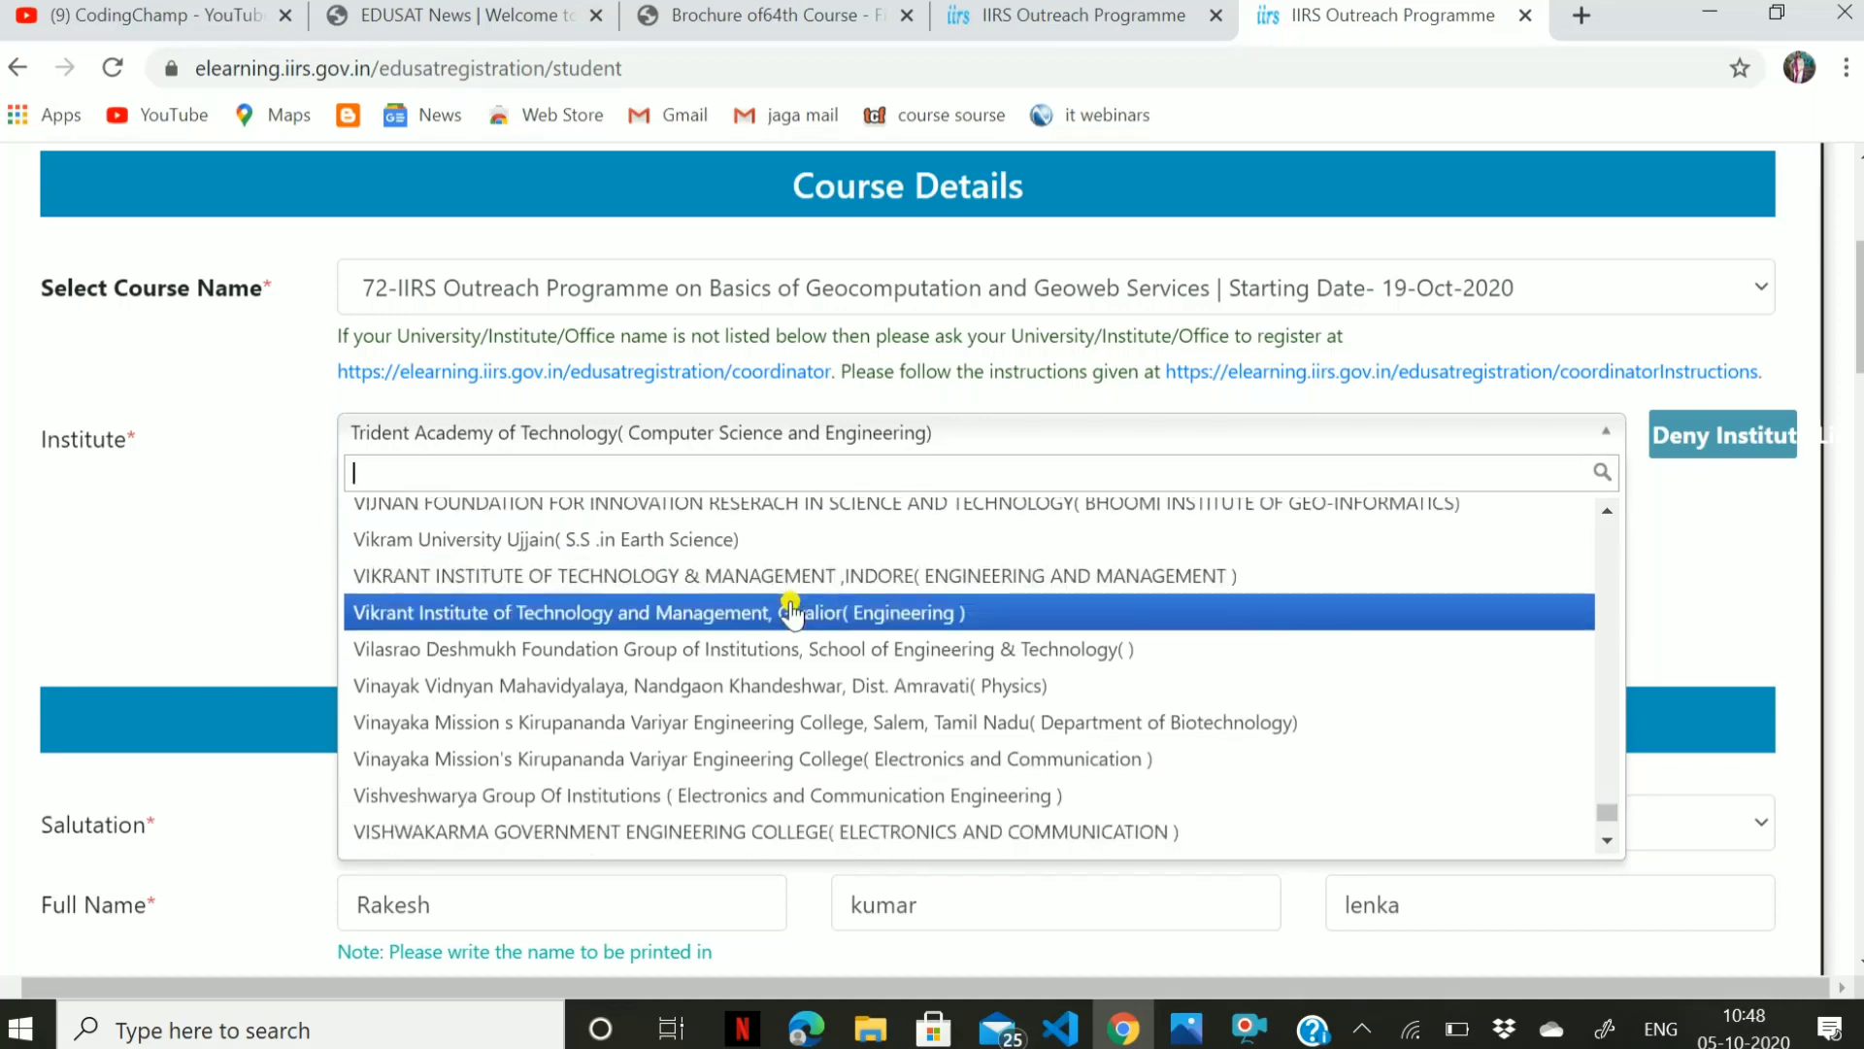
scroll(792, 611, "down", 10)
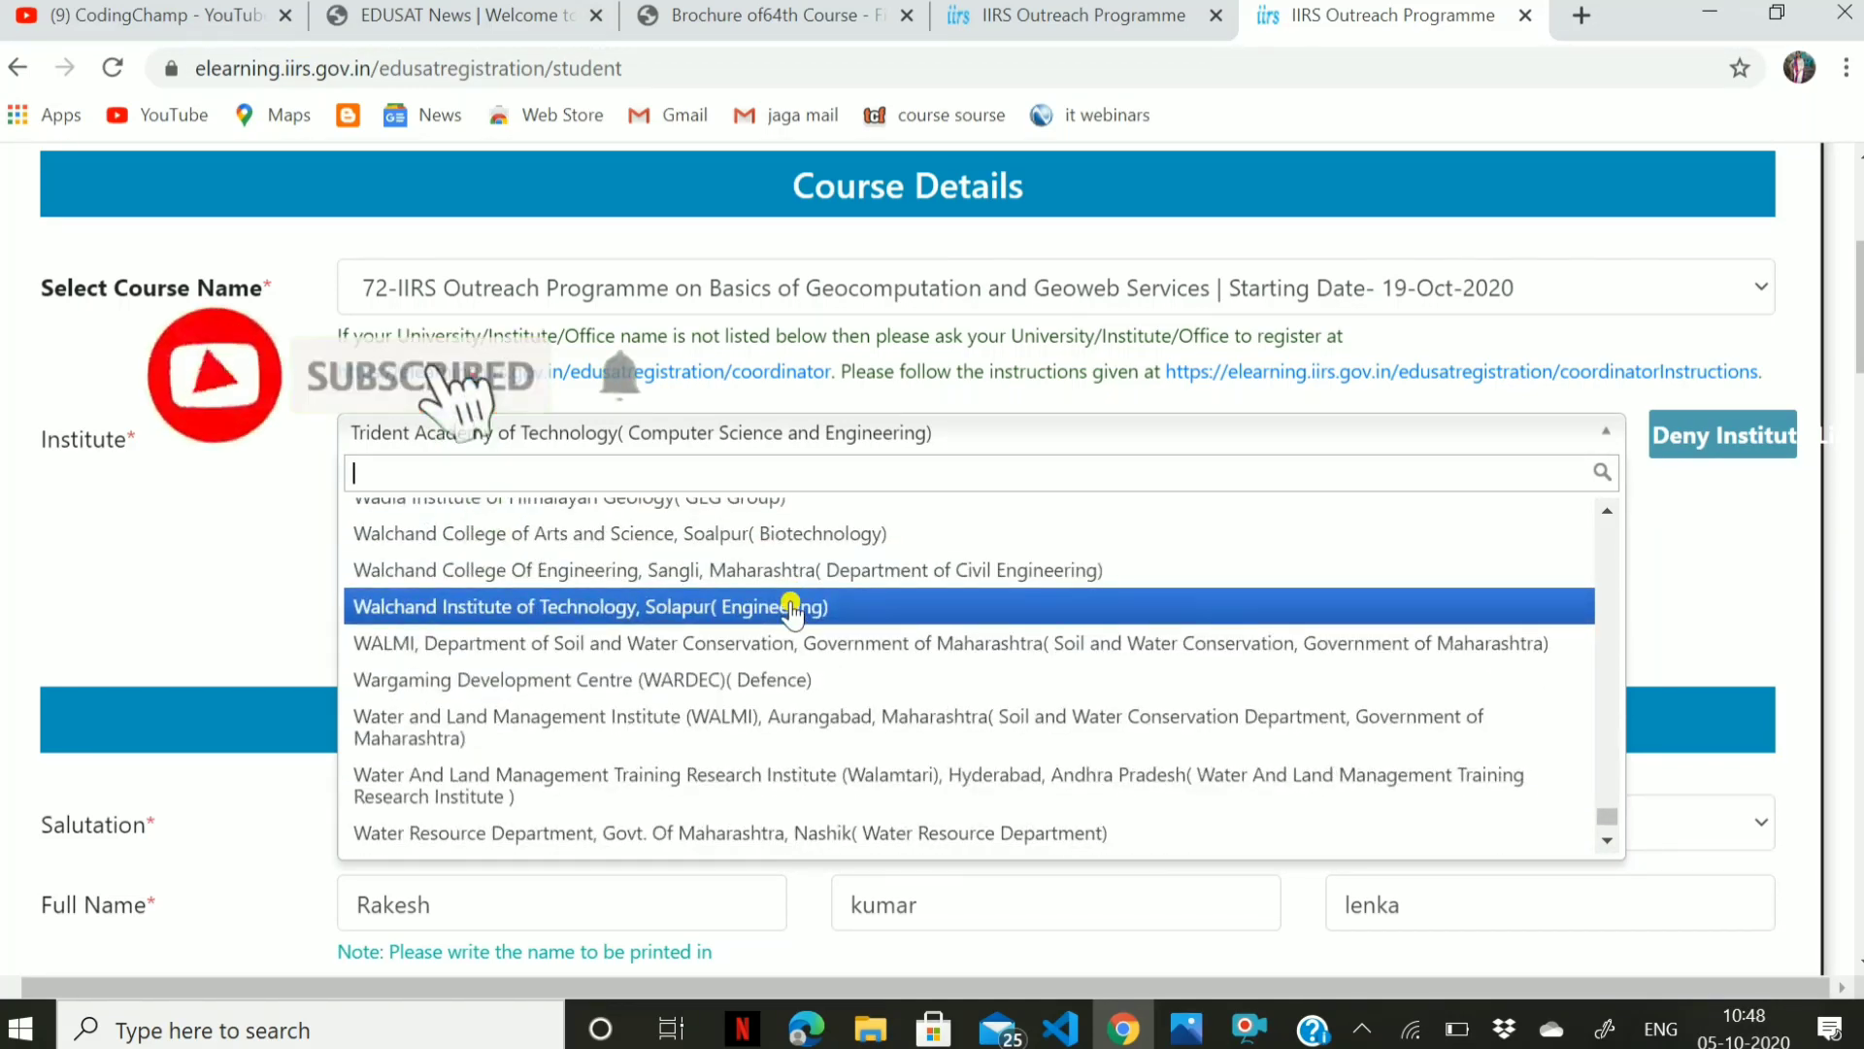
scroll(791, 609, "down", 5)
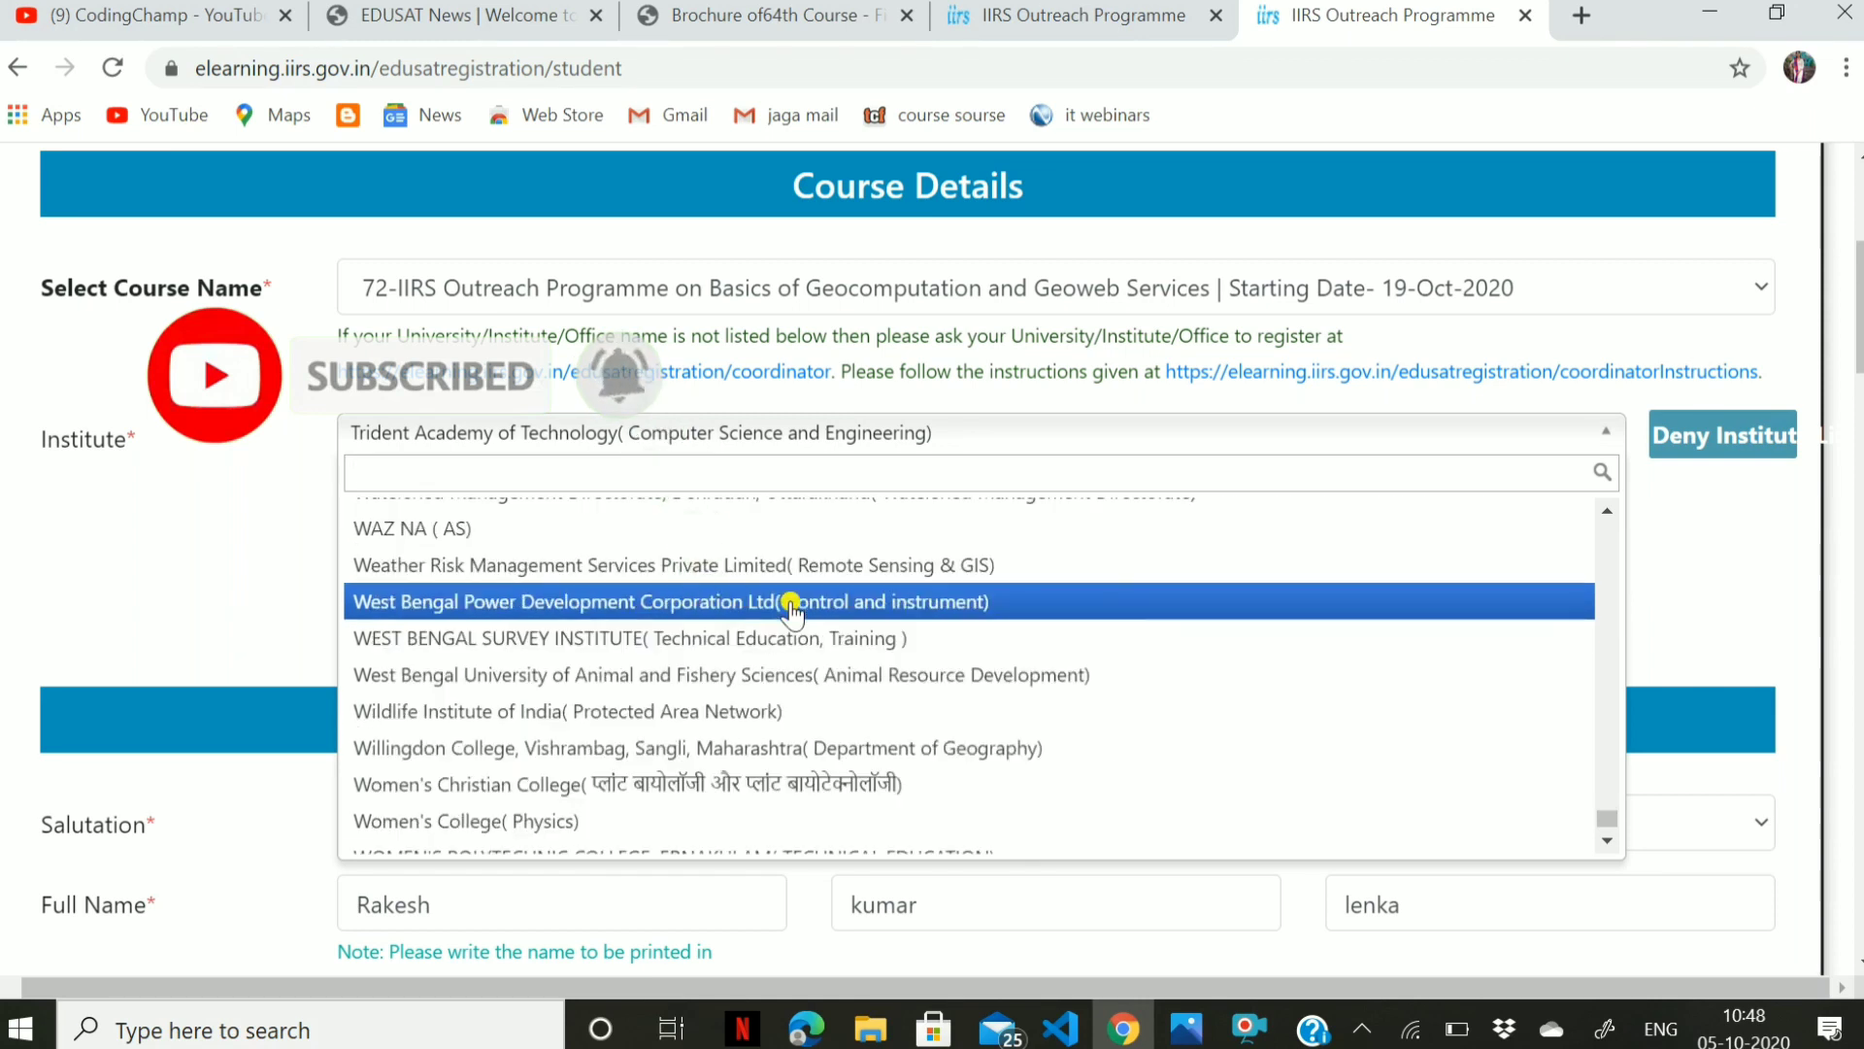
scroll(791, 609, "up", 1)
scroll(791, 610, "up", 4)
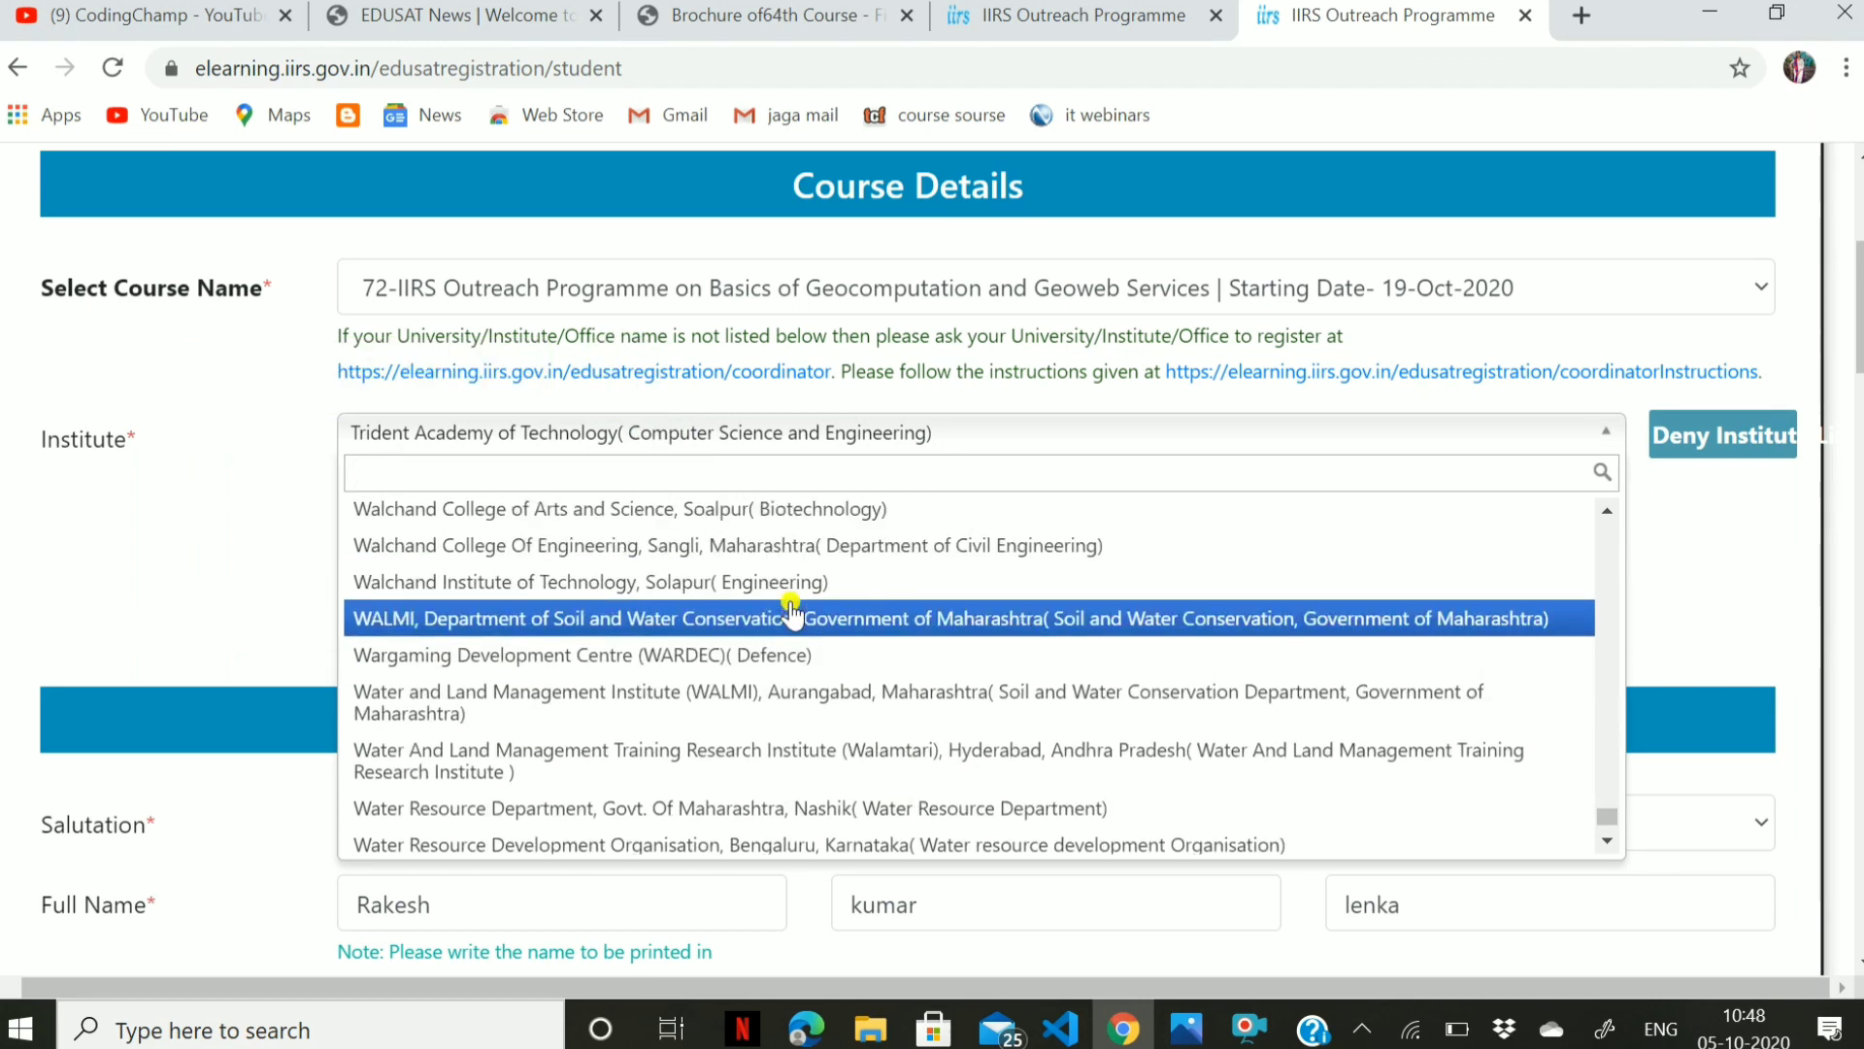
scroll(791, 610, "down", 5)
scroll(792, 609, "down", 5)
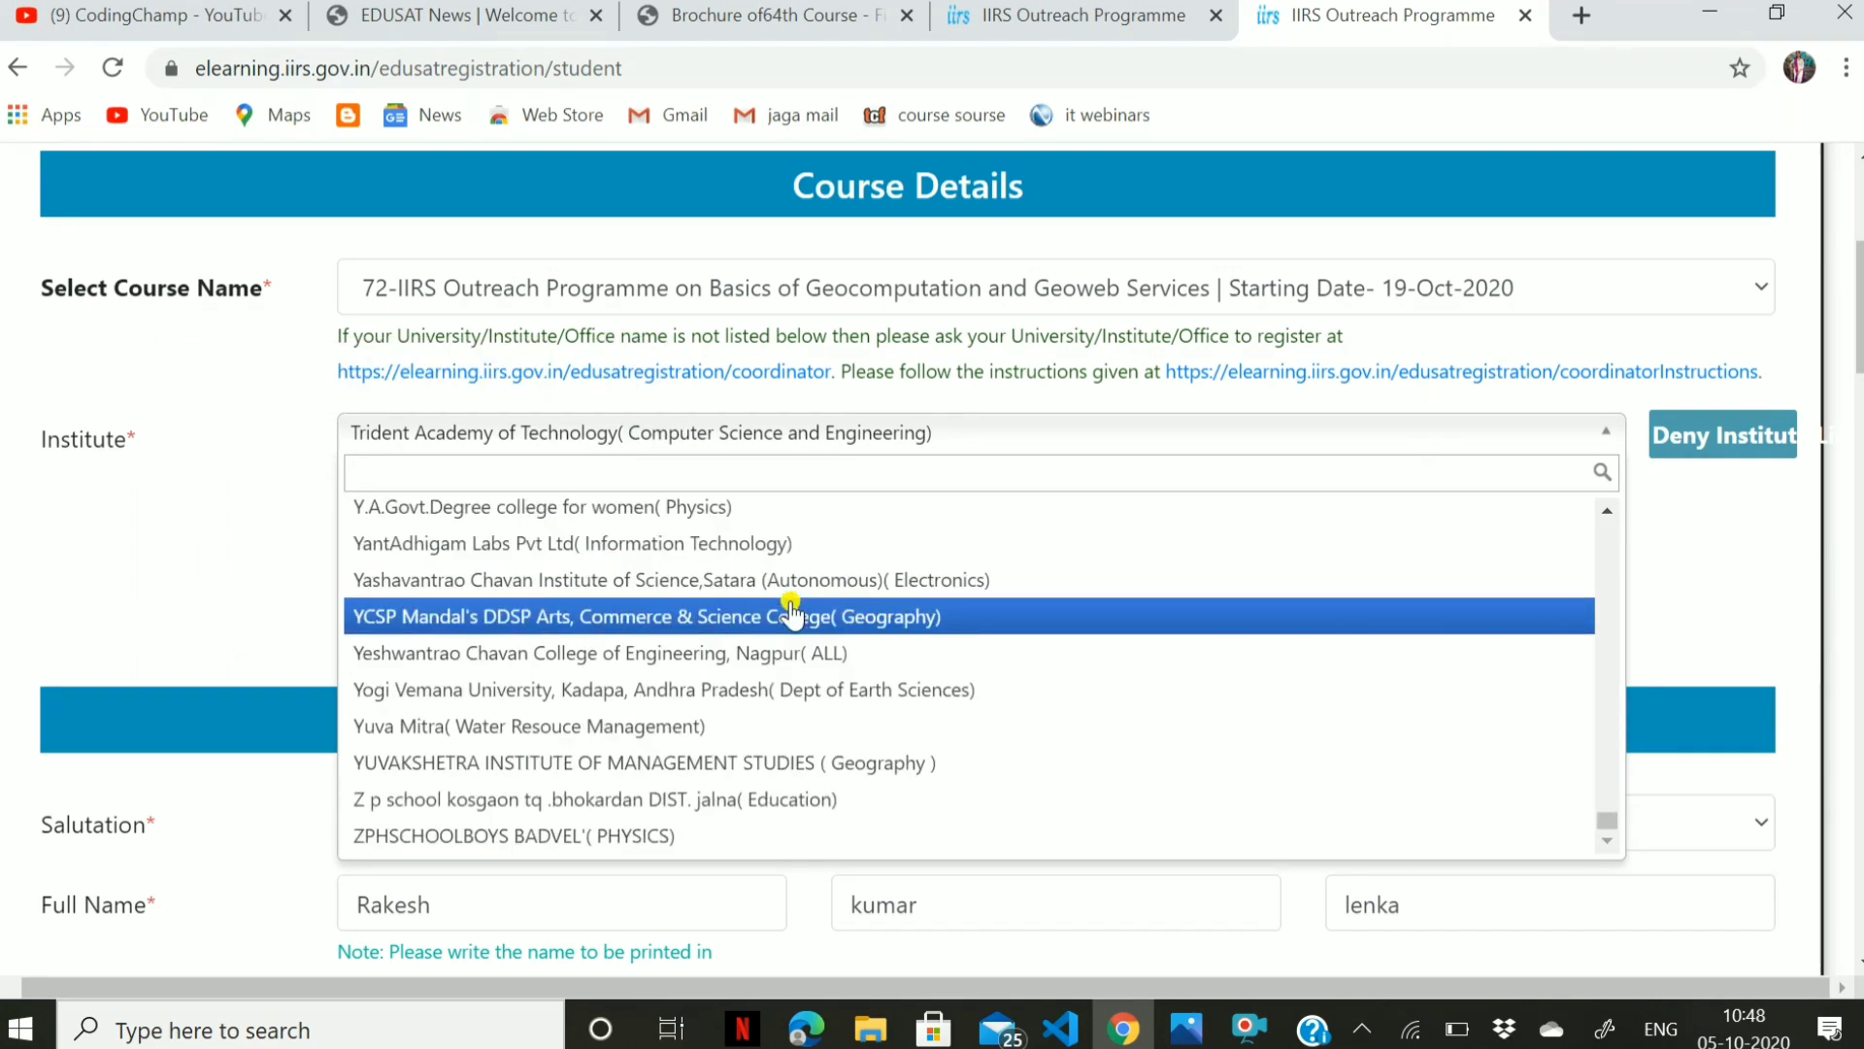
scroll(791, 610, "up", 5)
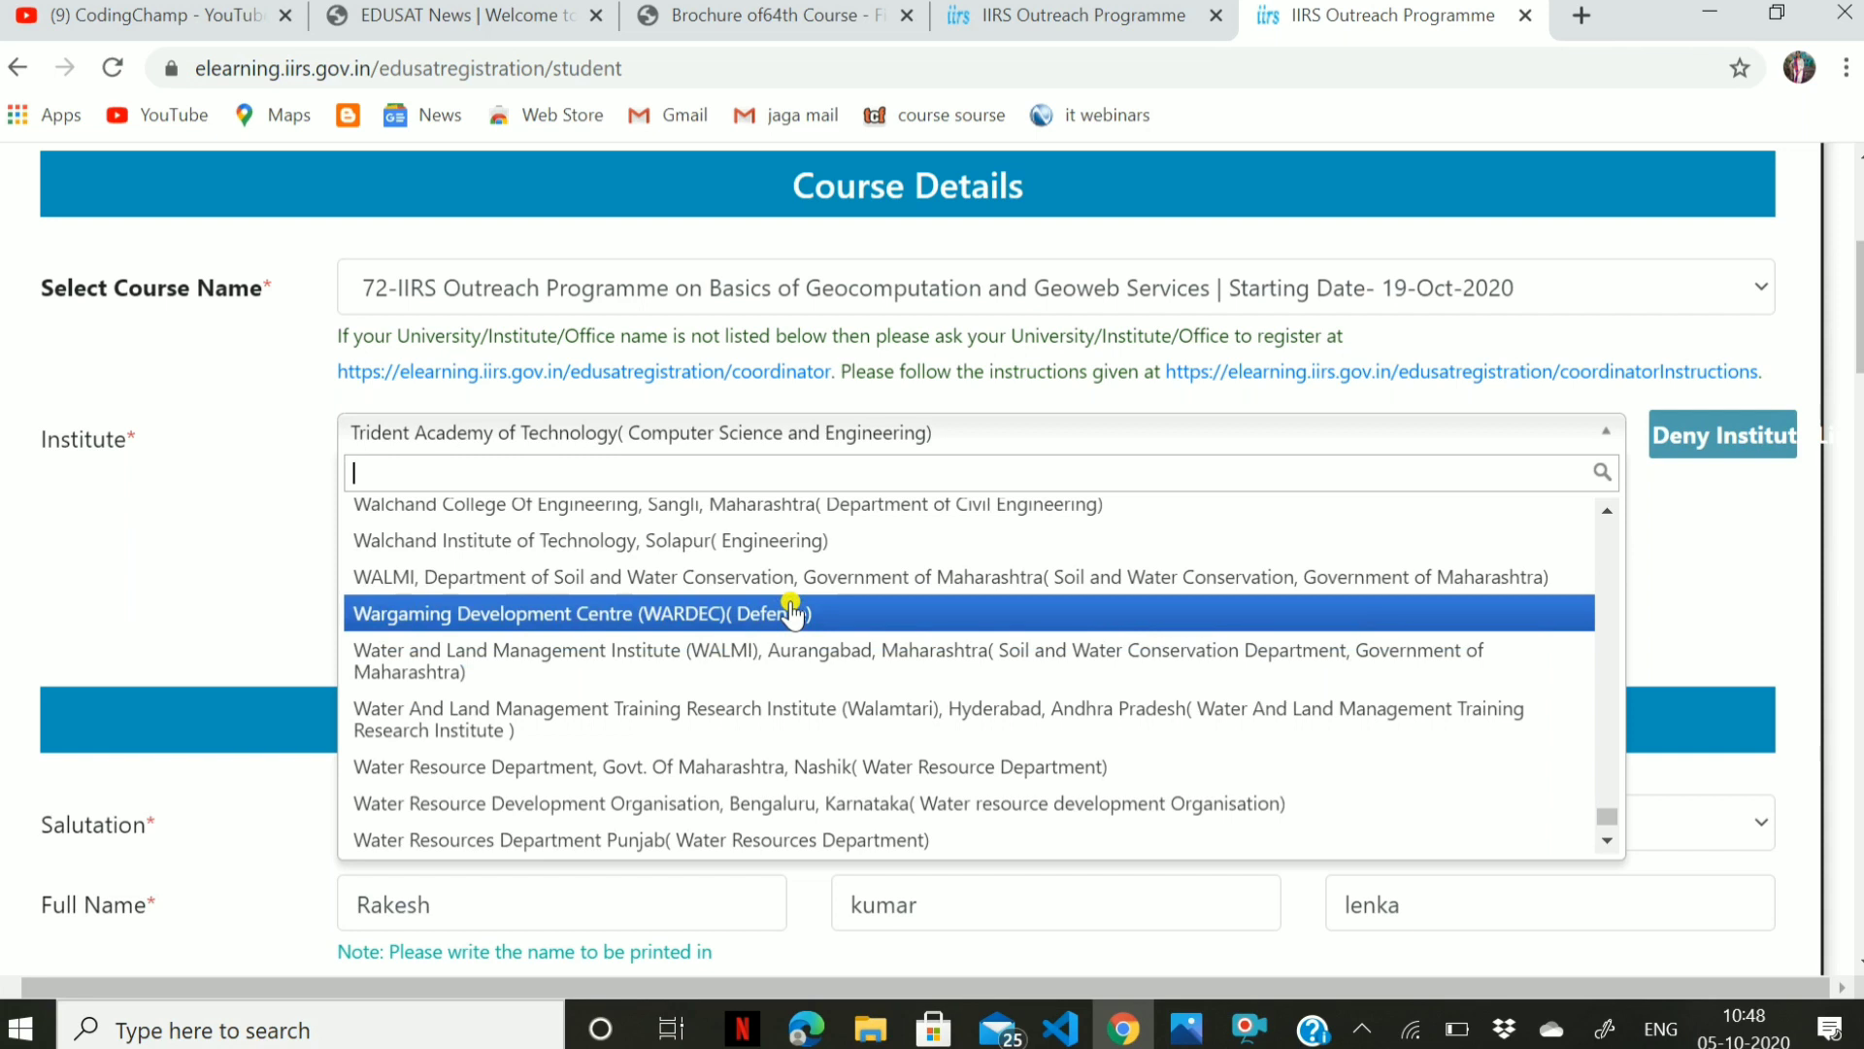
scroll(791, 610, "up", 15)
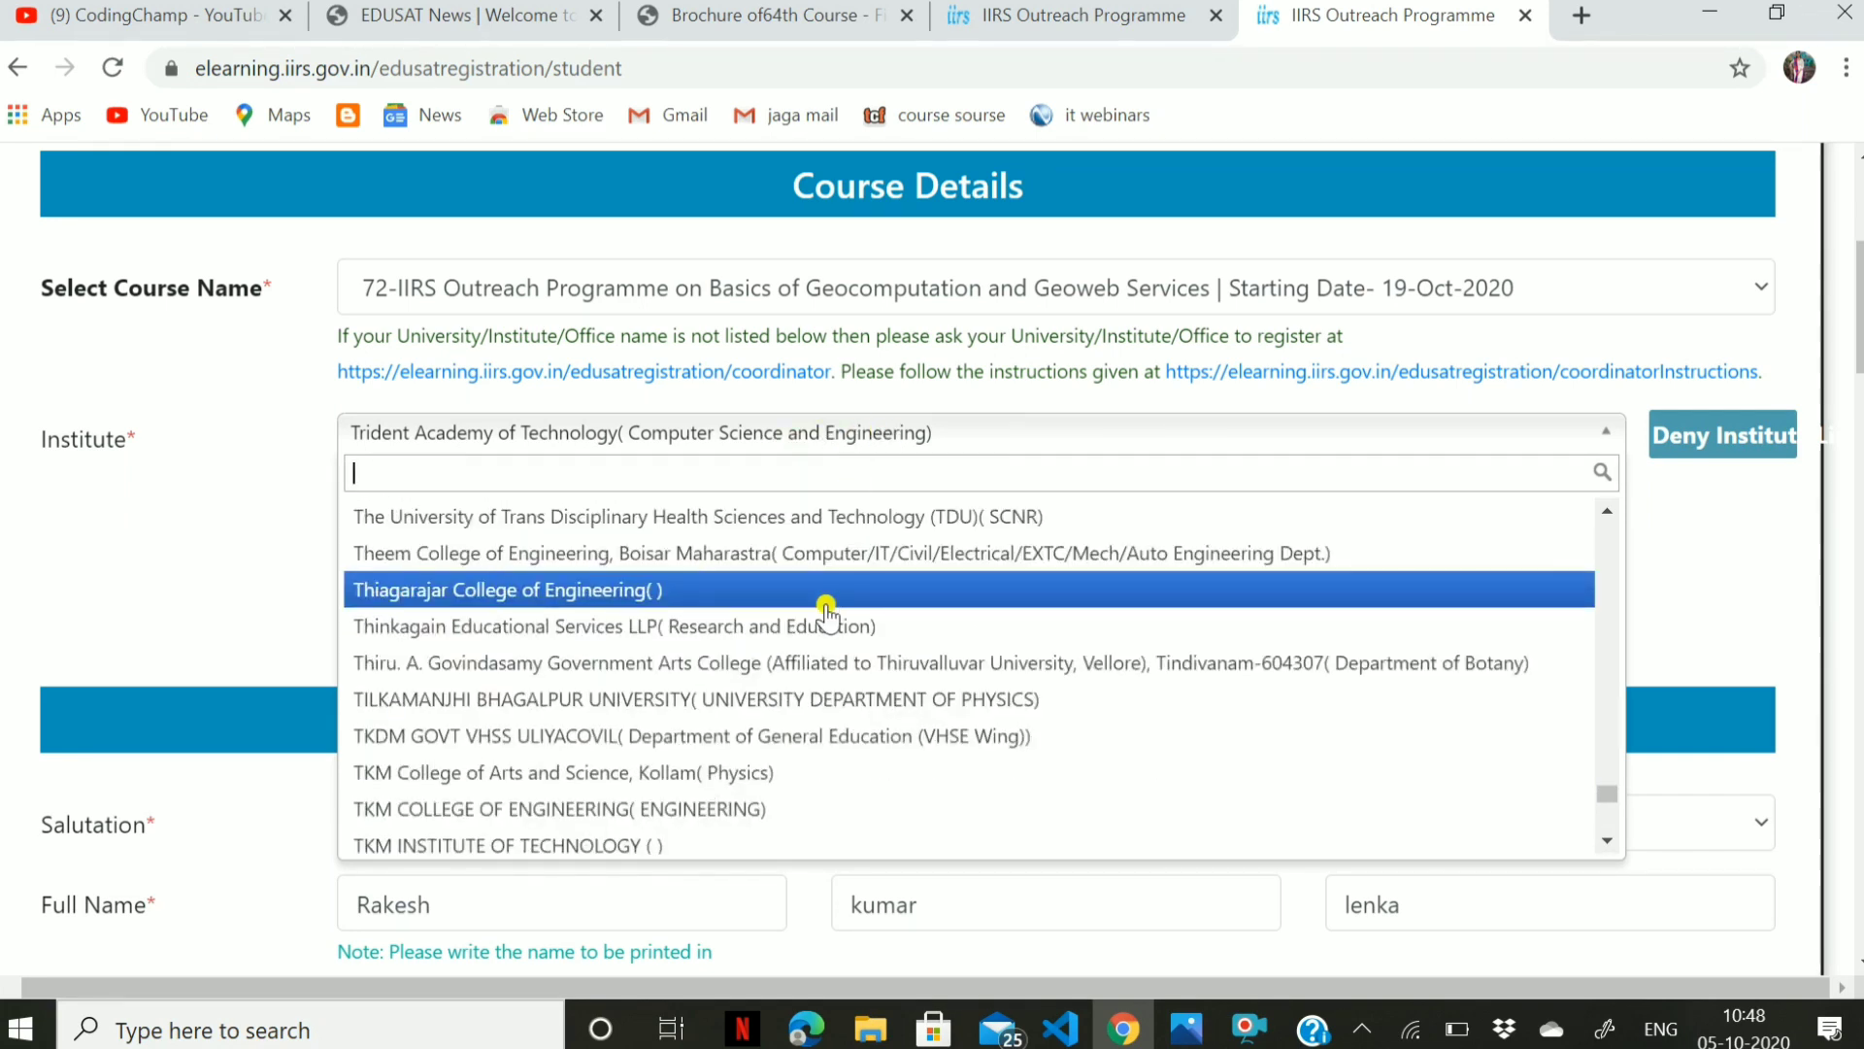
scroll(830, 602, "up", 10)
left_click(283, 466)
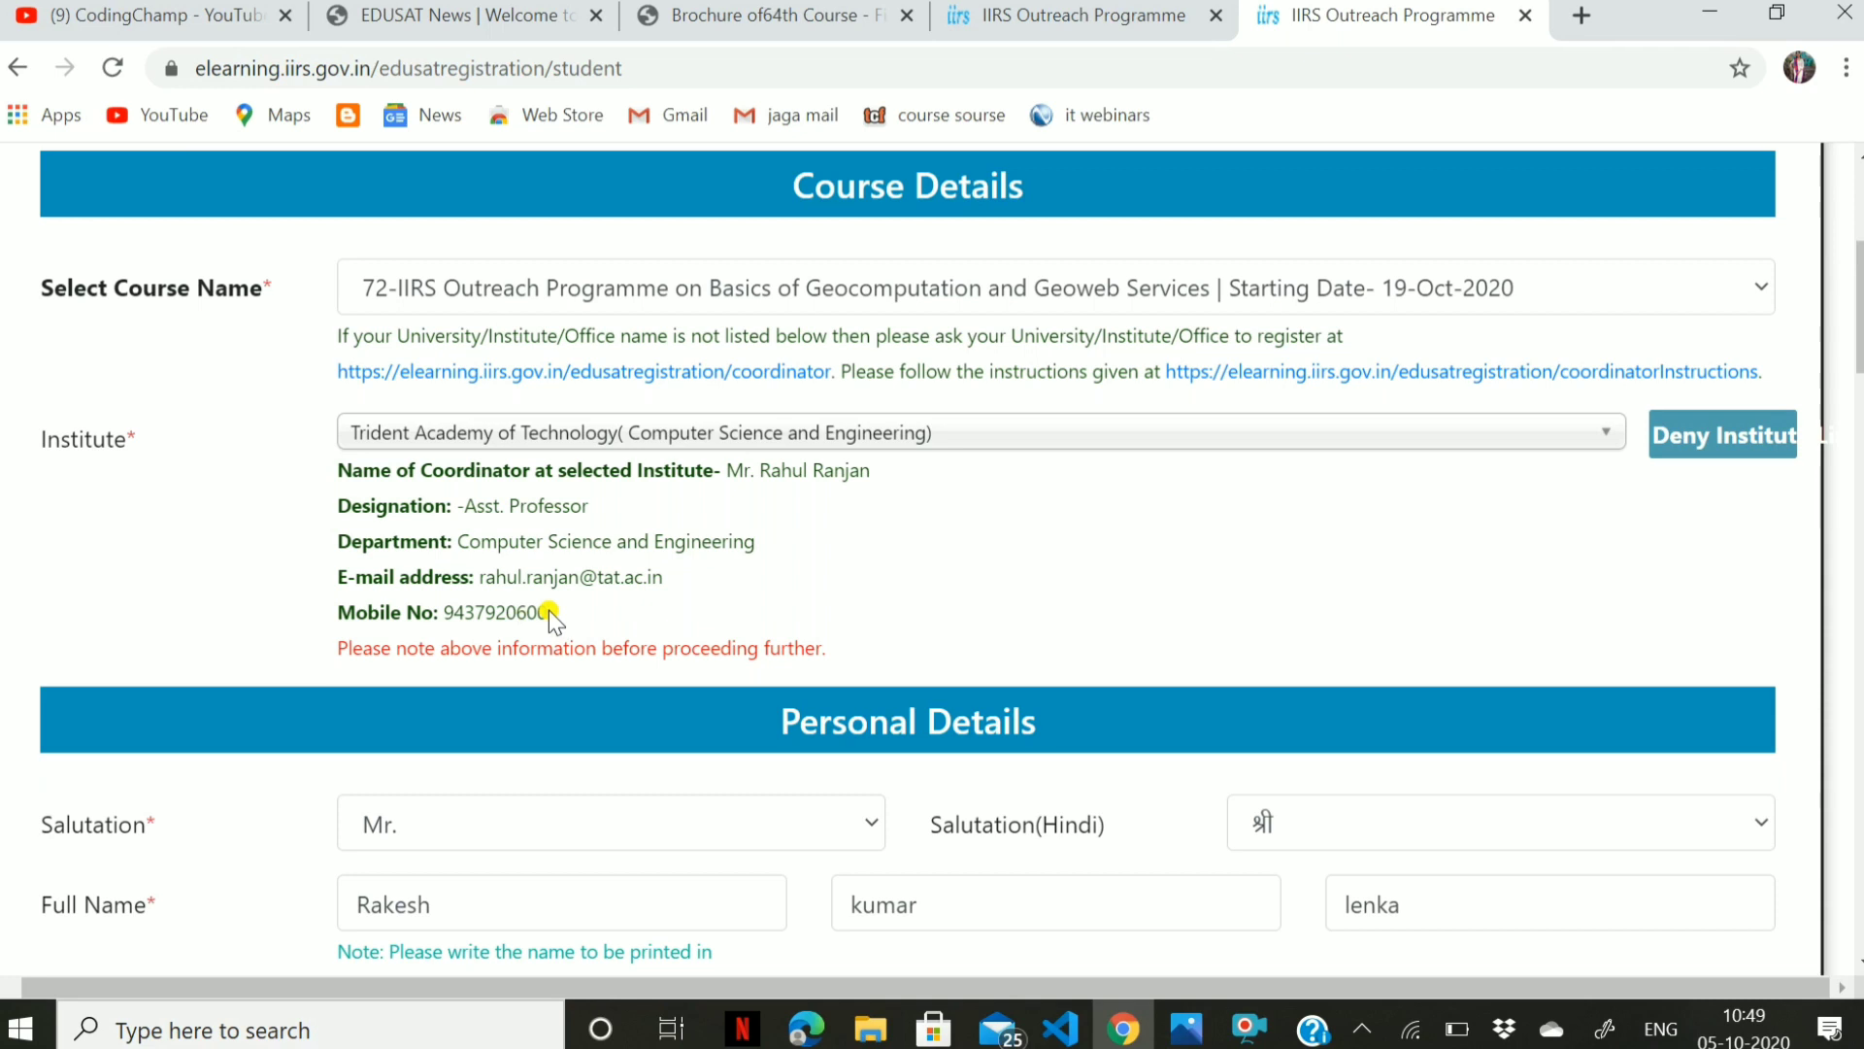
- Examine the personal, address and educational details entered in the participant registration form
scroll(718, 609, "down", 3)
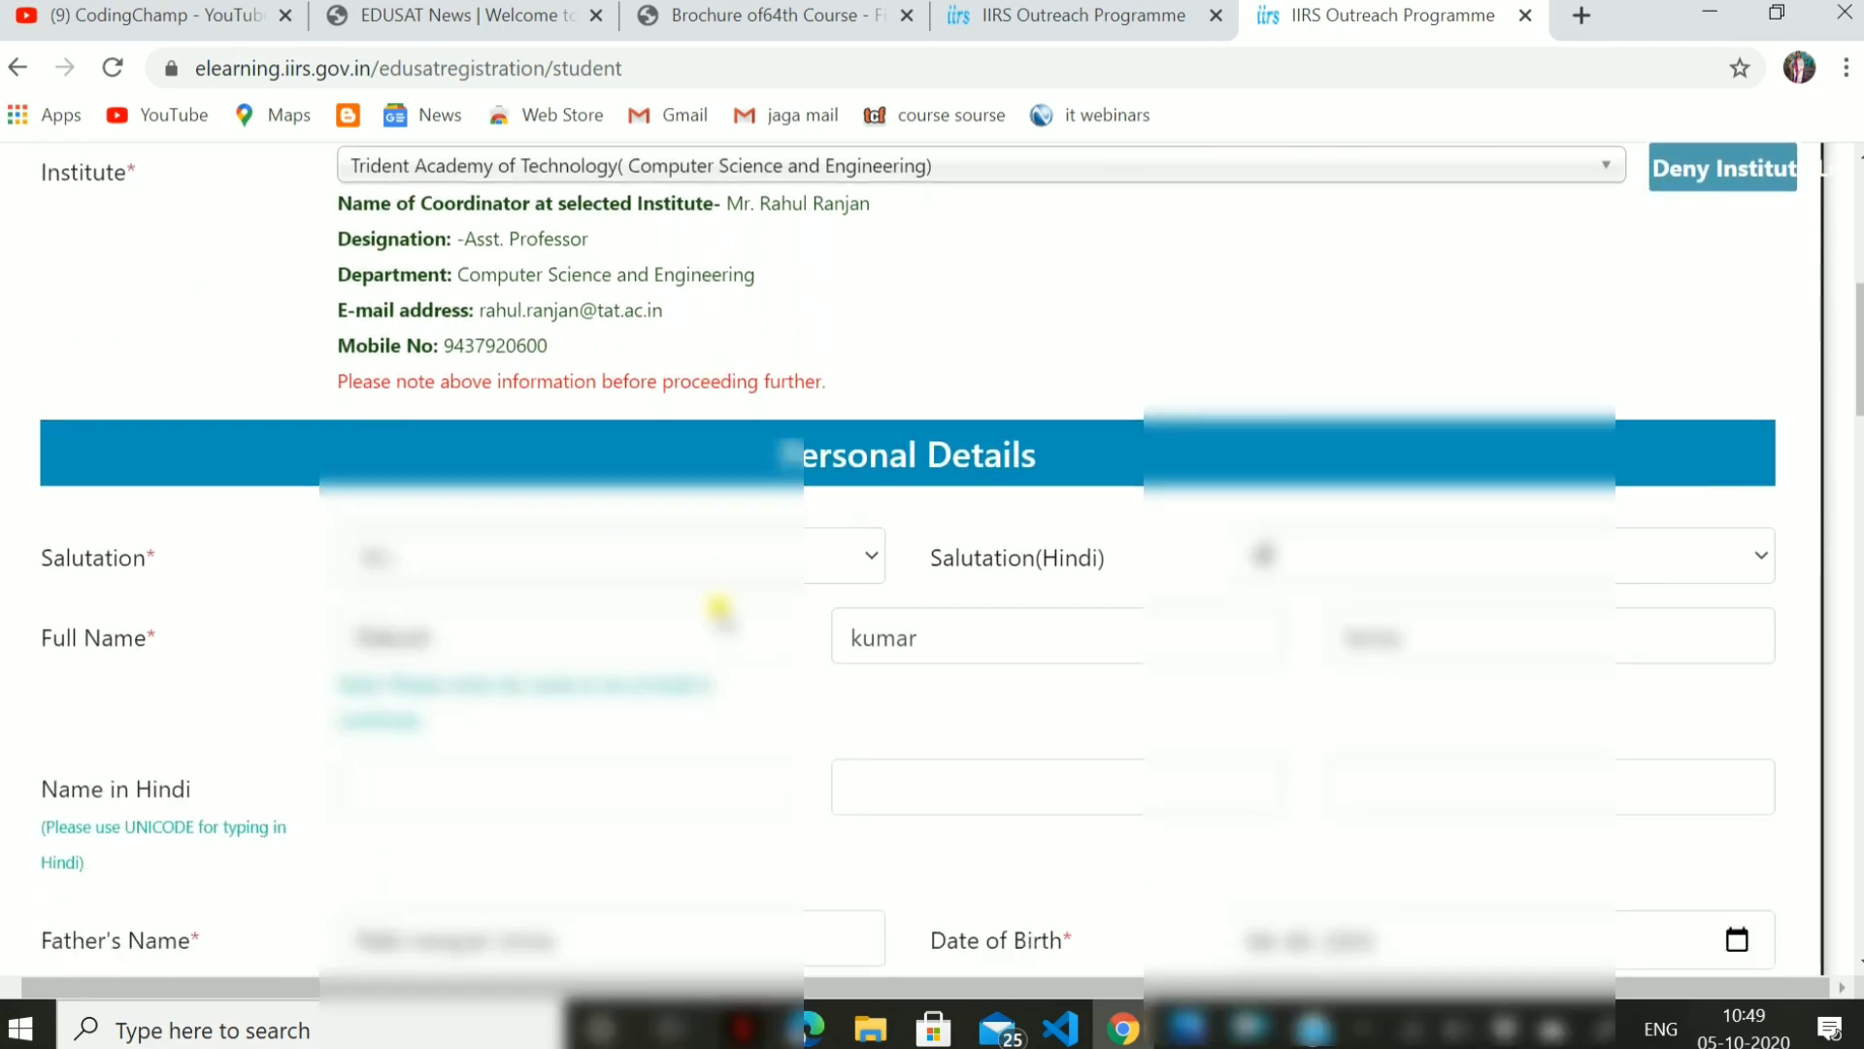
scroll(783, 542, "down", 1)
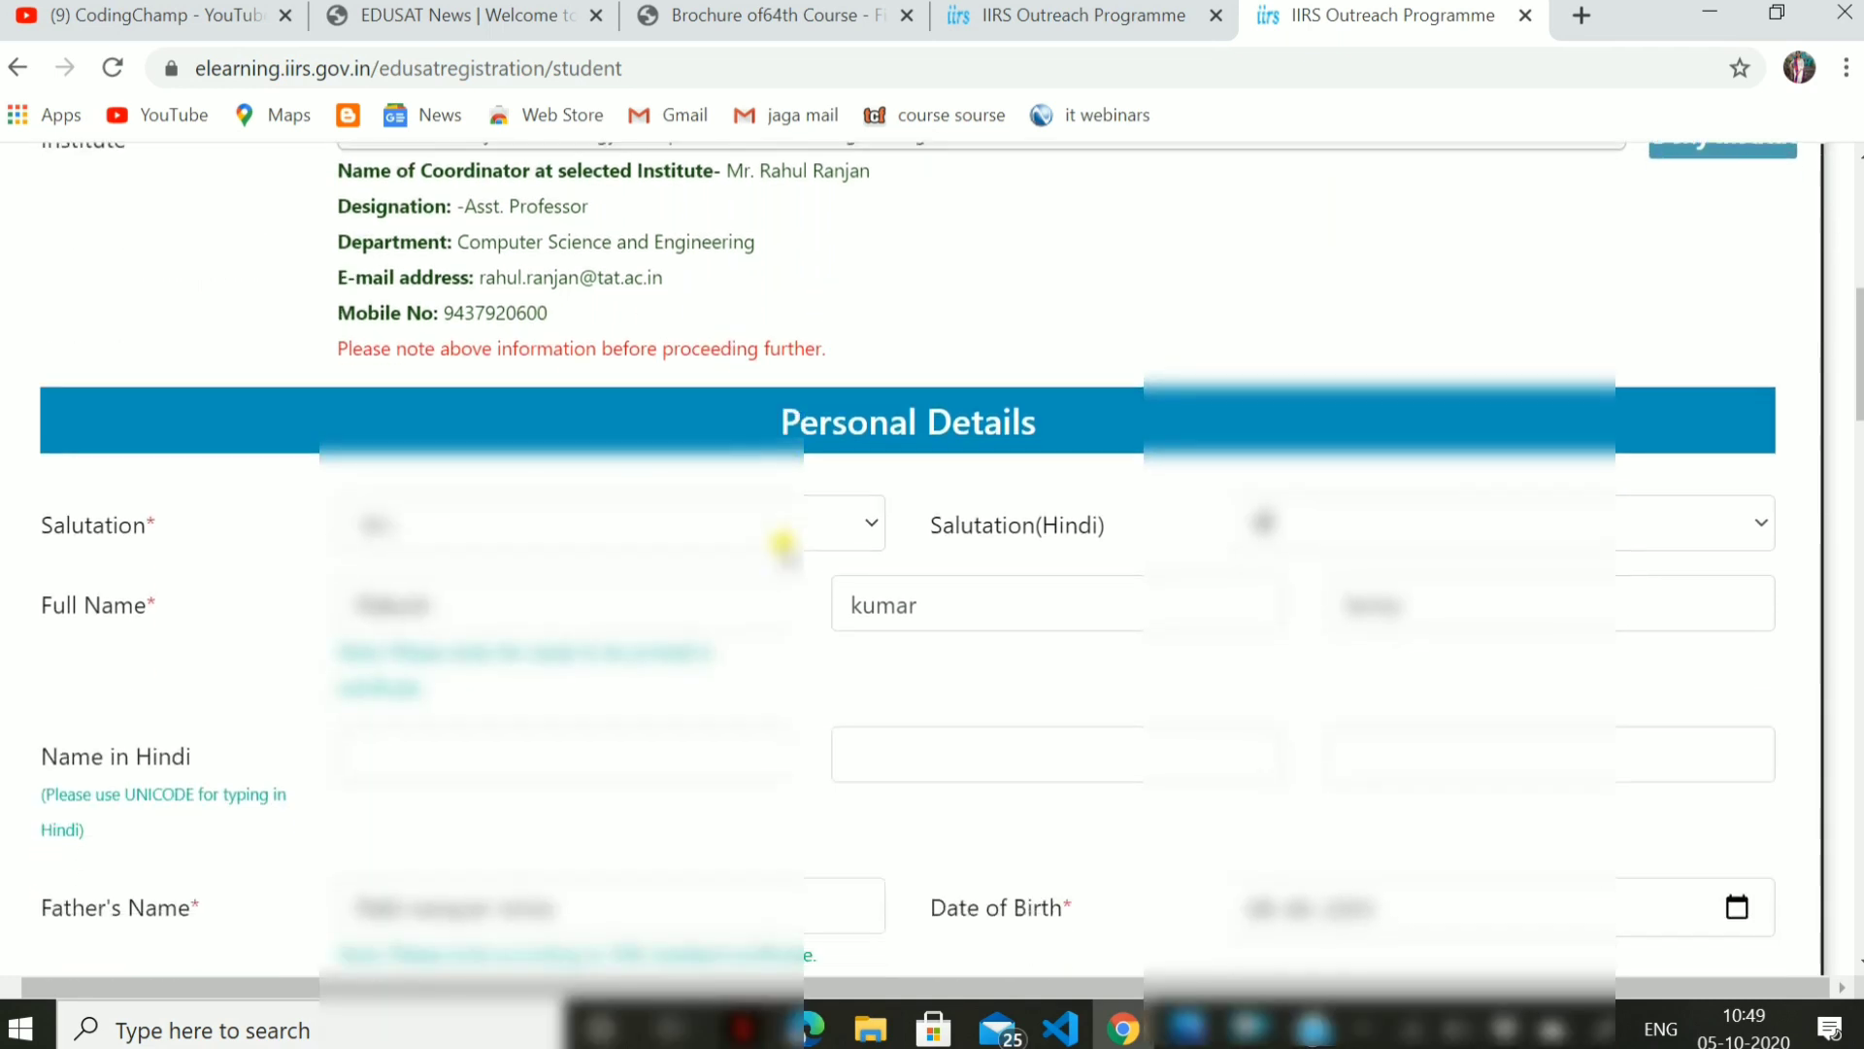
scroll(783, 542, "down", 1)
scroll(750, 529, "down", 1)
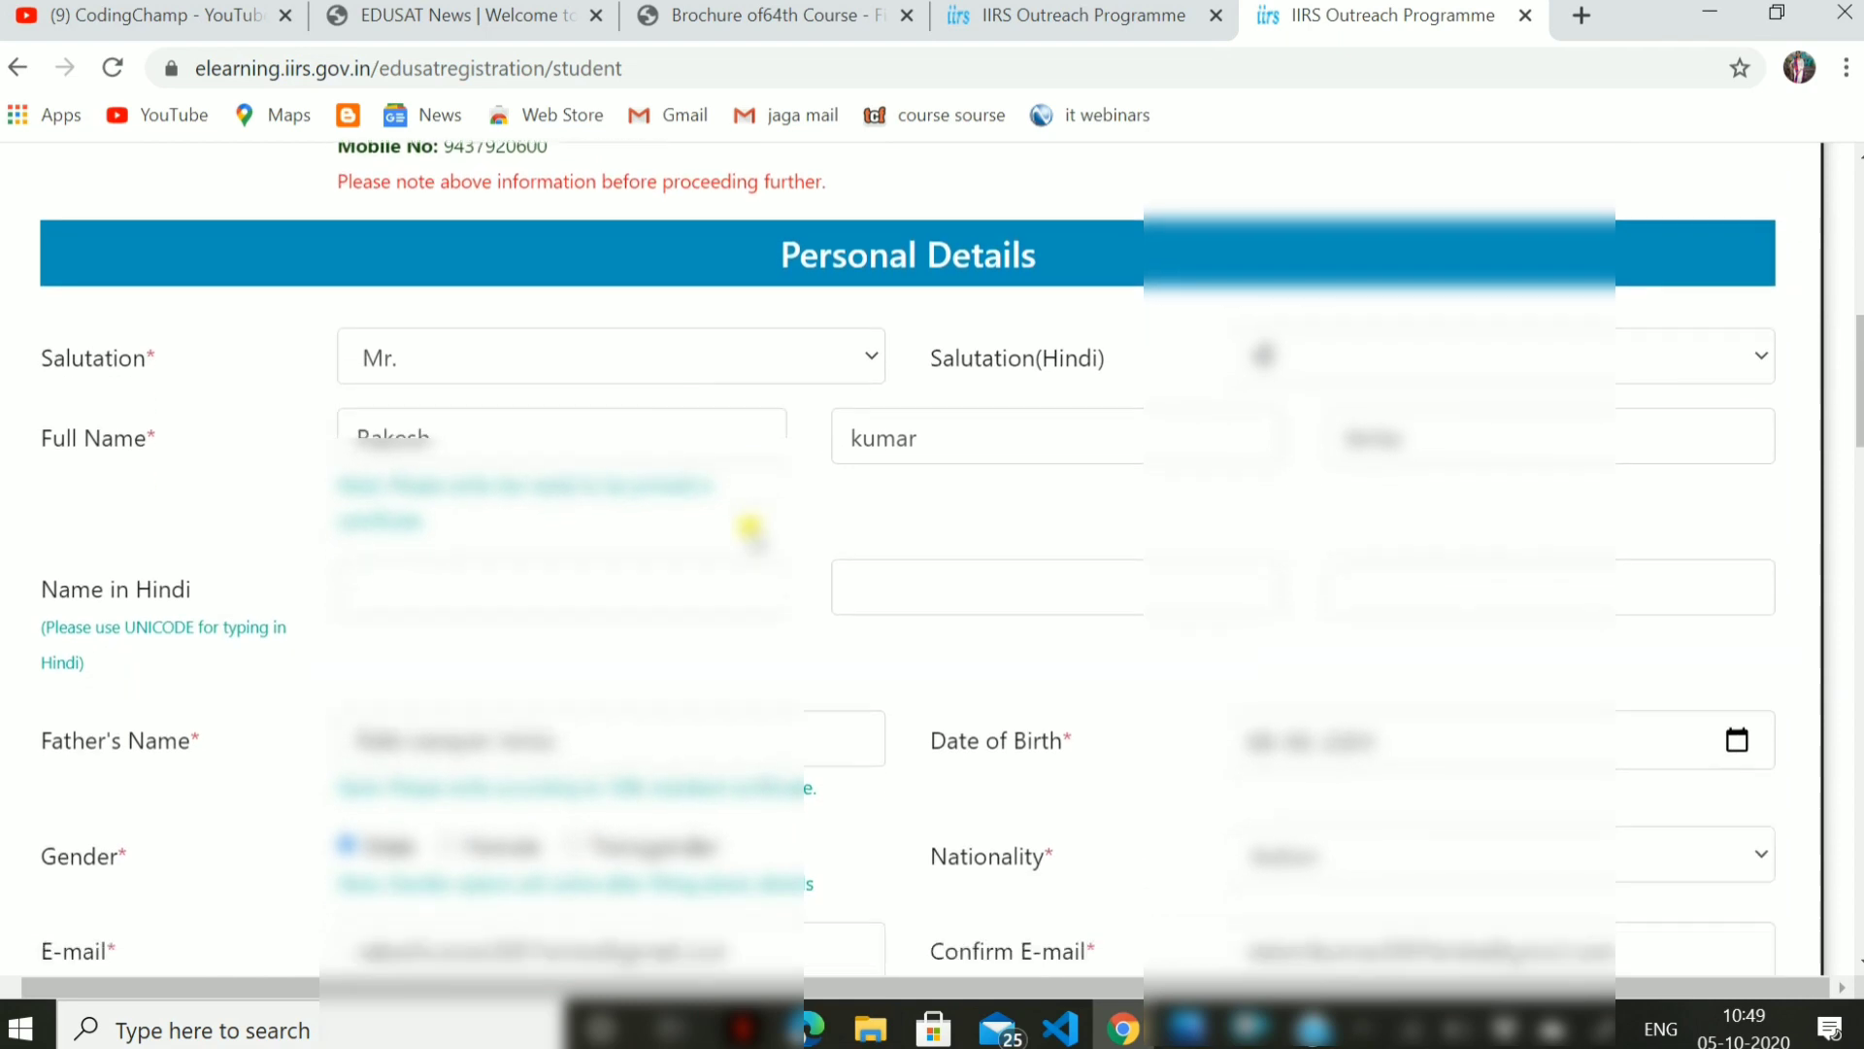
scroll(608, 546, "down", 3)
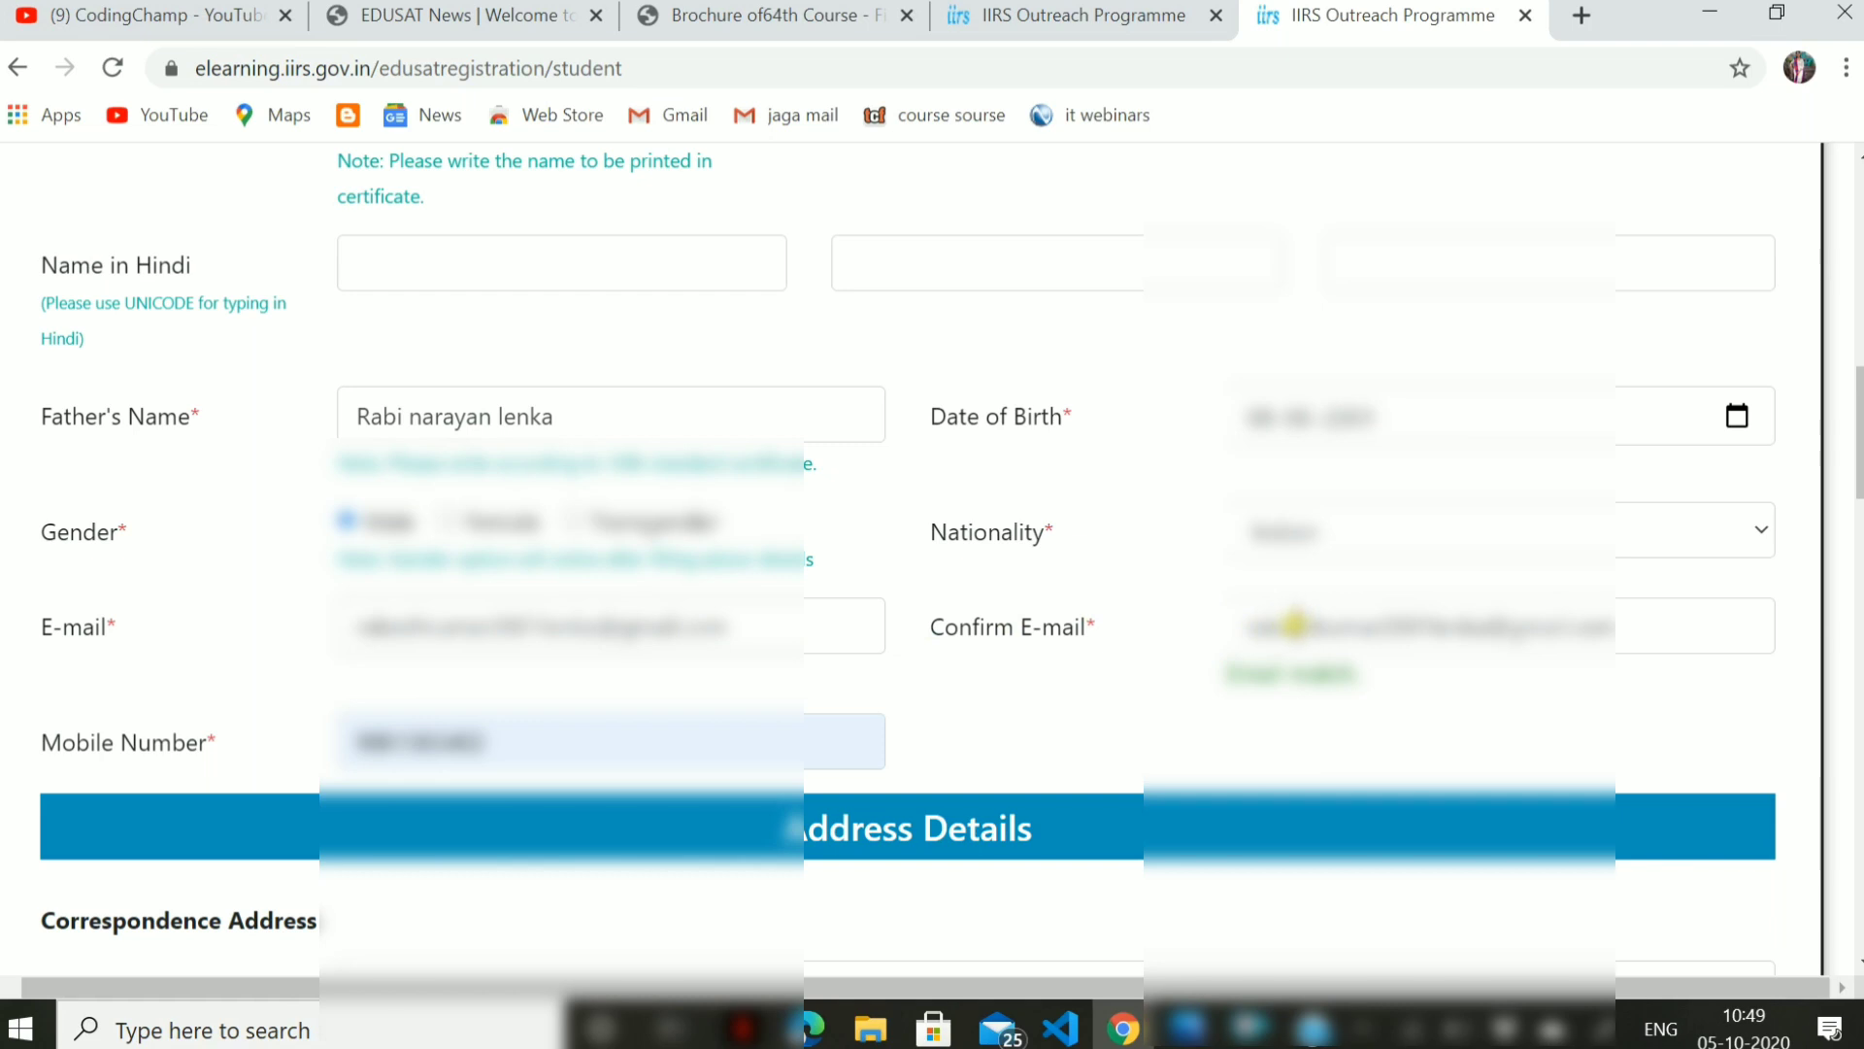
scroll(1296, 624, "down", 3)
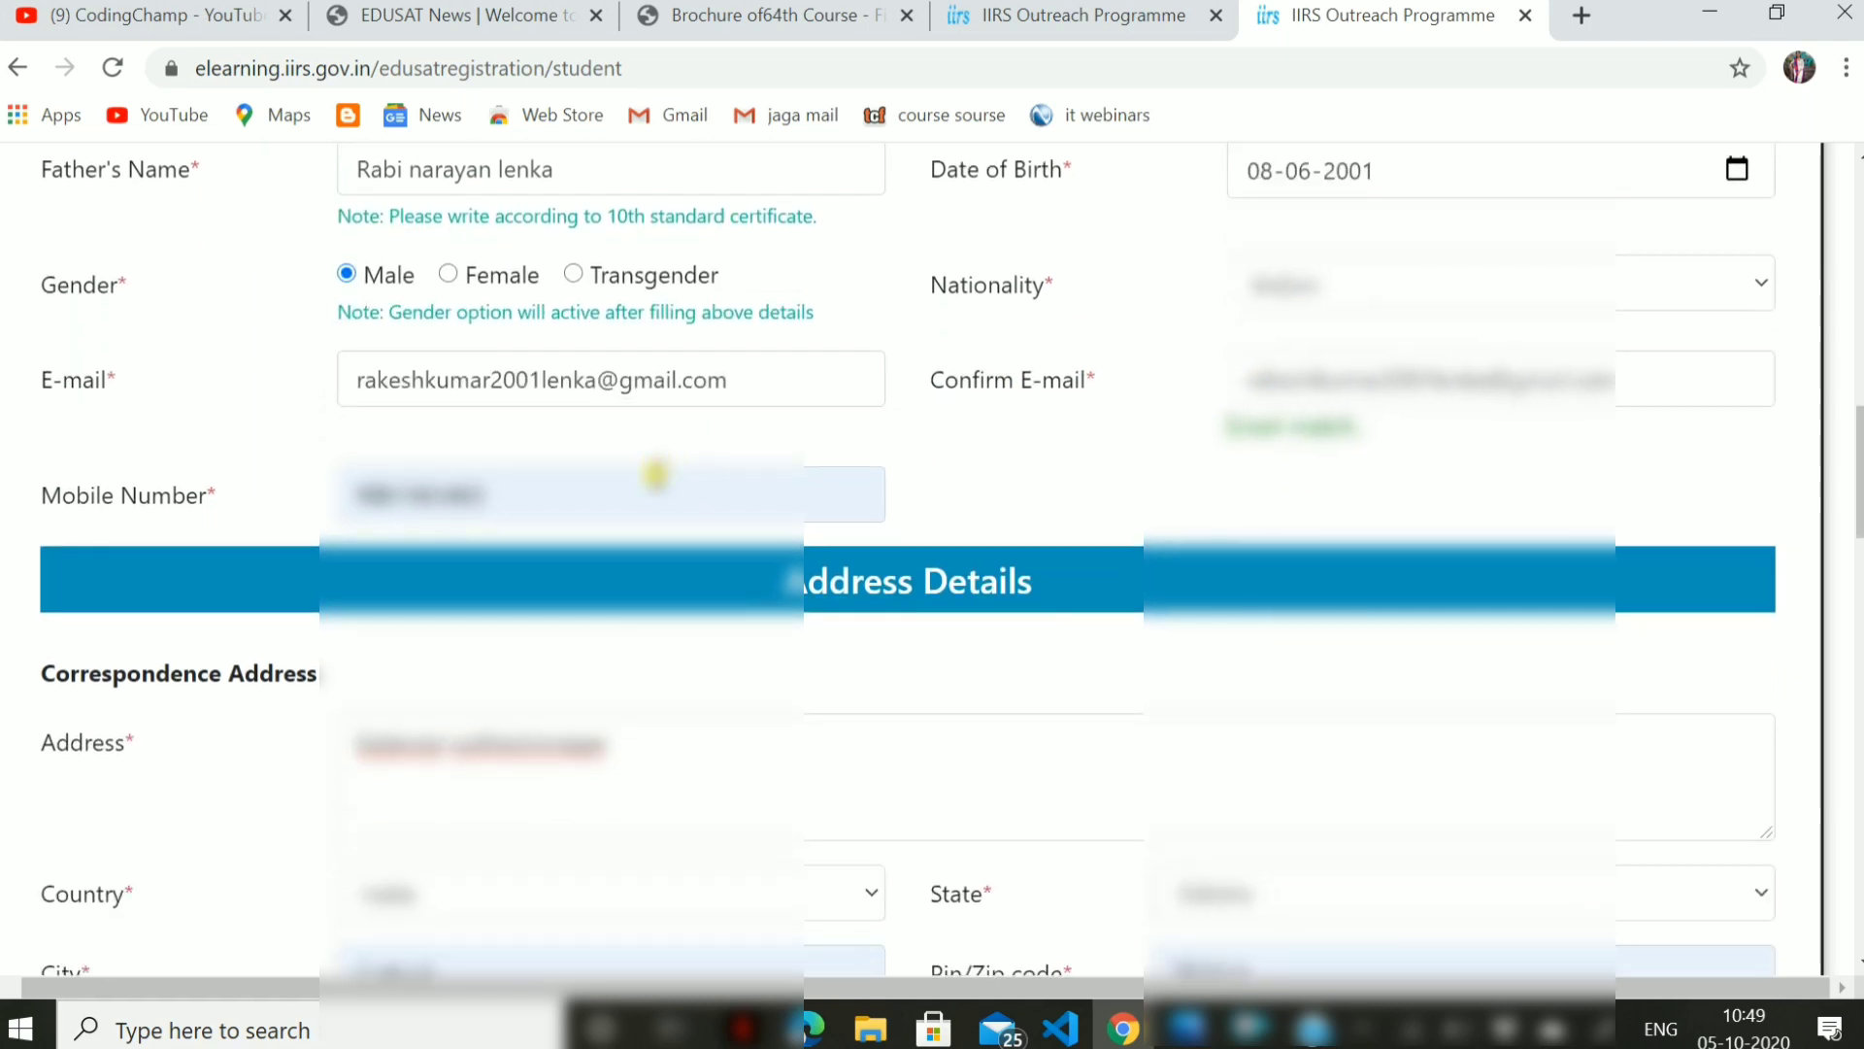
scroll(656, 476, "down", 3)
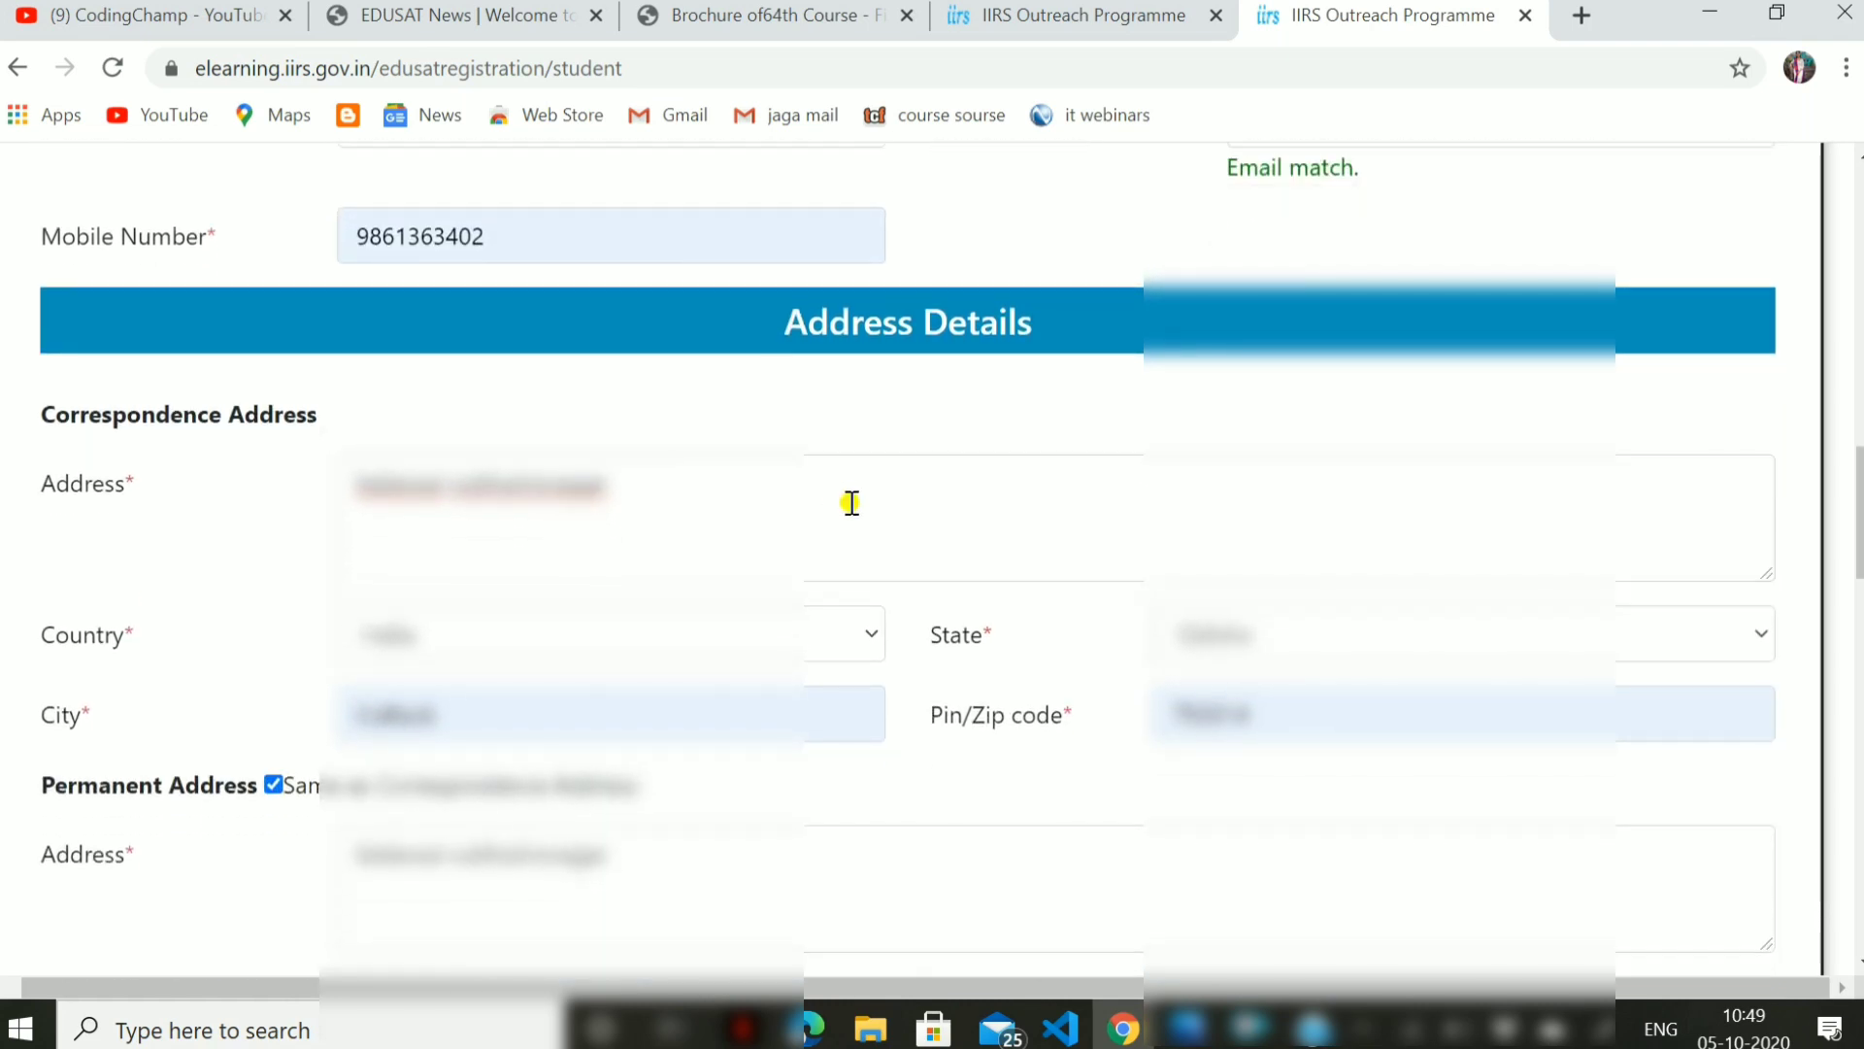
scroll(851, 502, "down", 2)
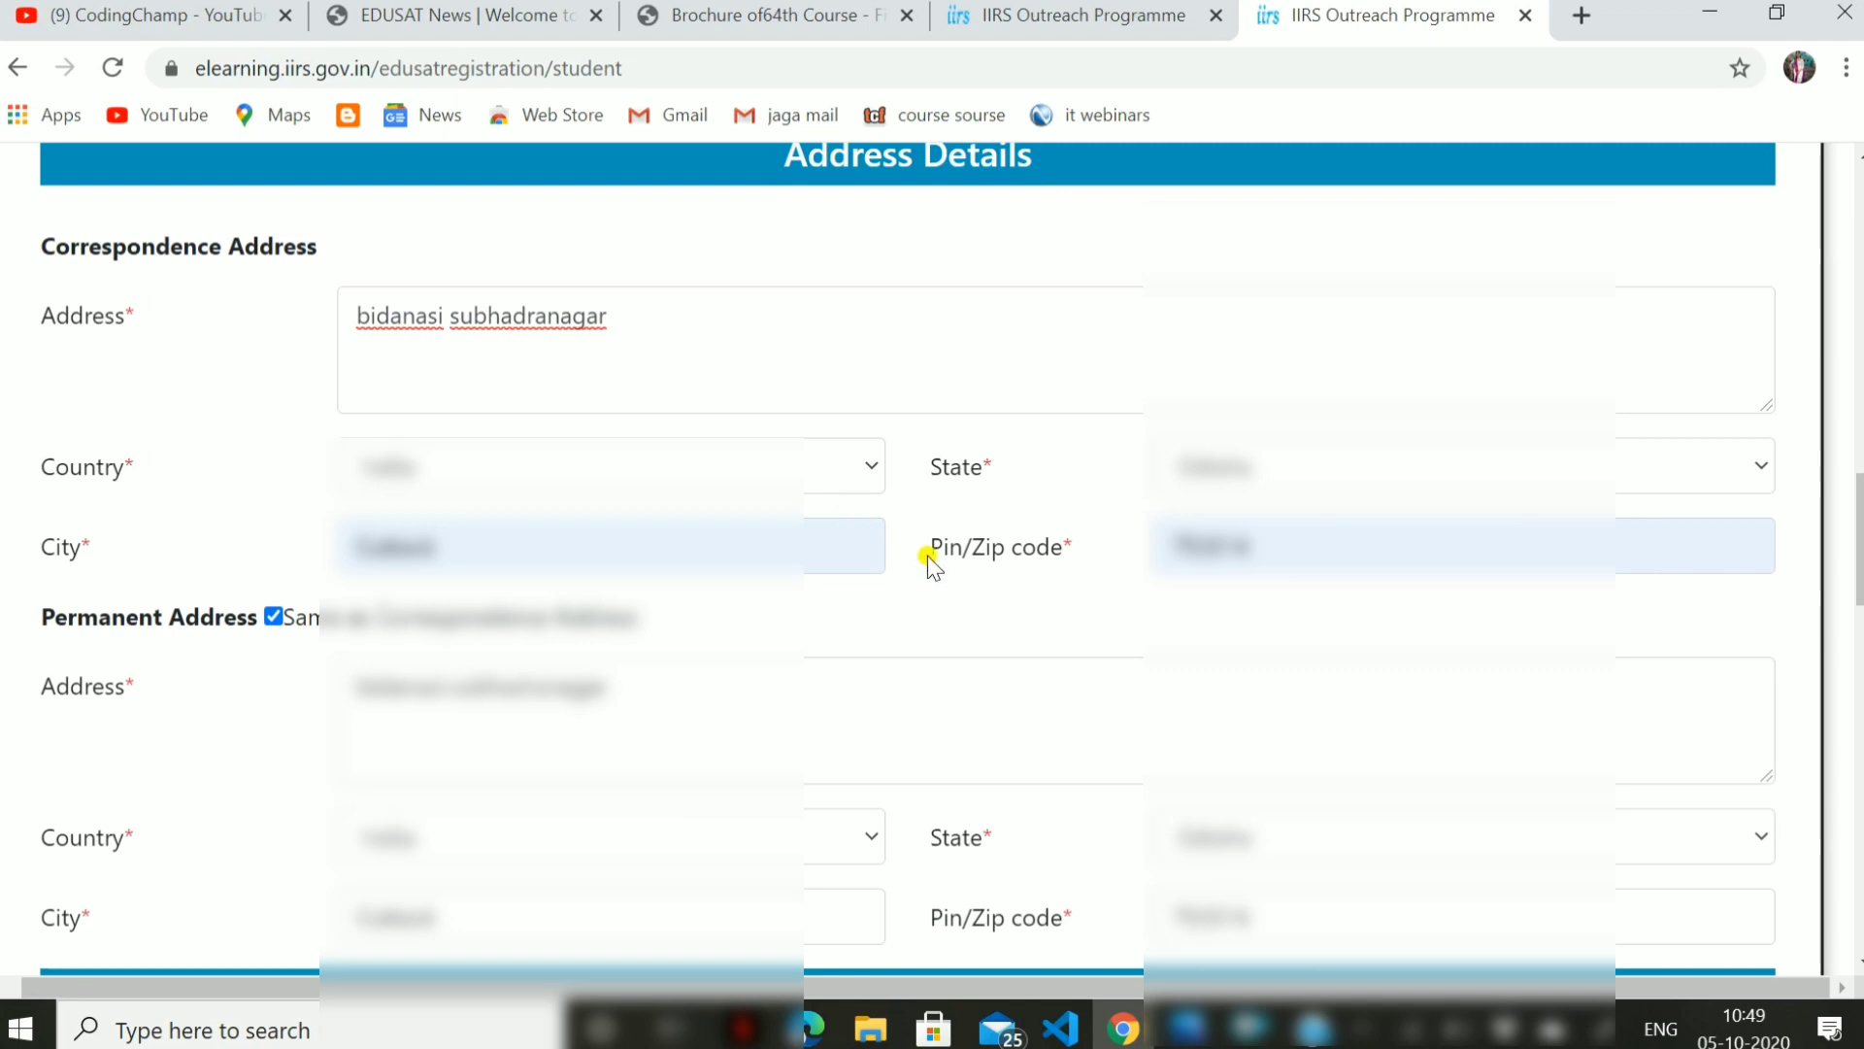
scroll(696, 337, "down", 3)
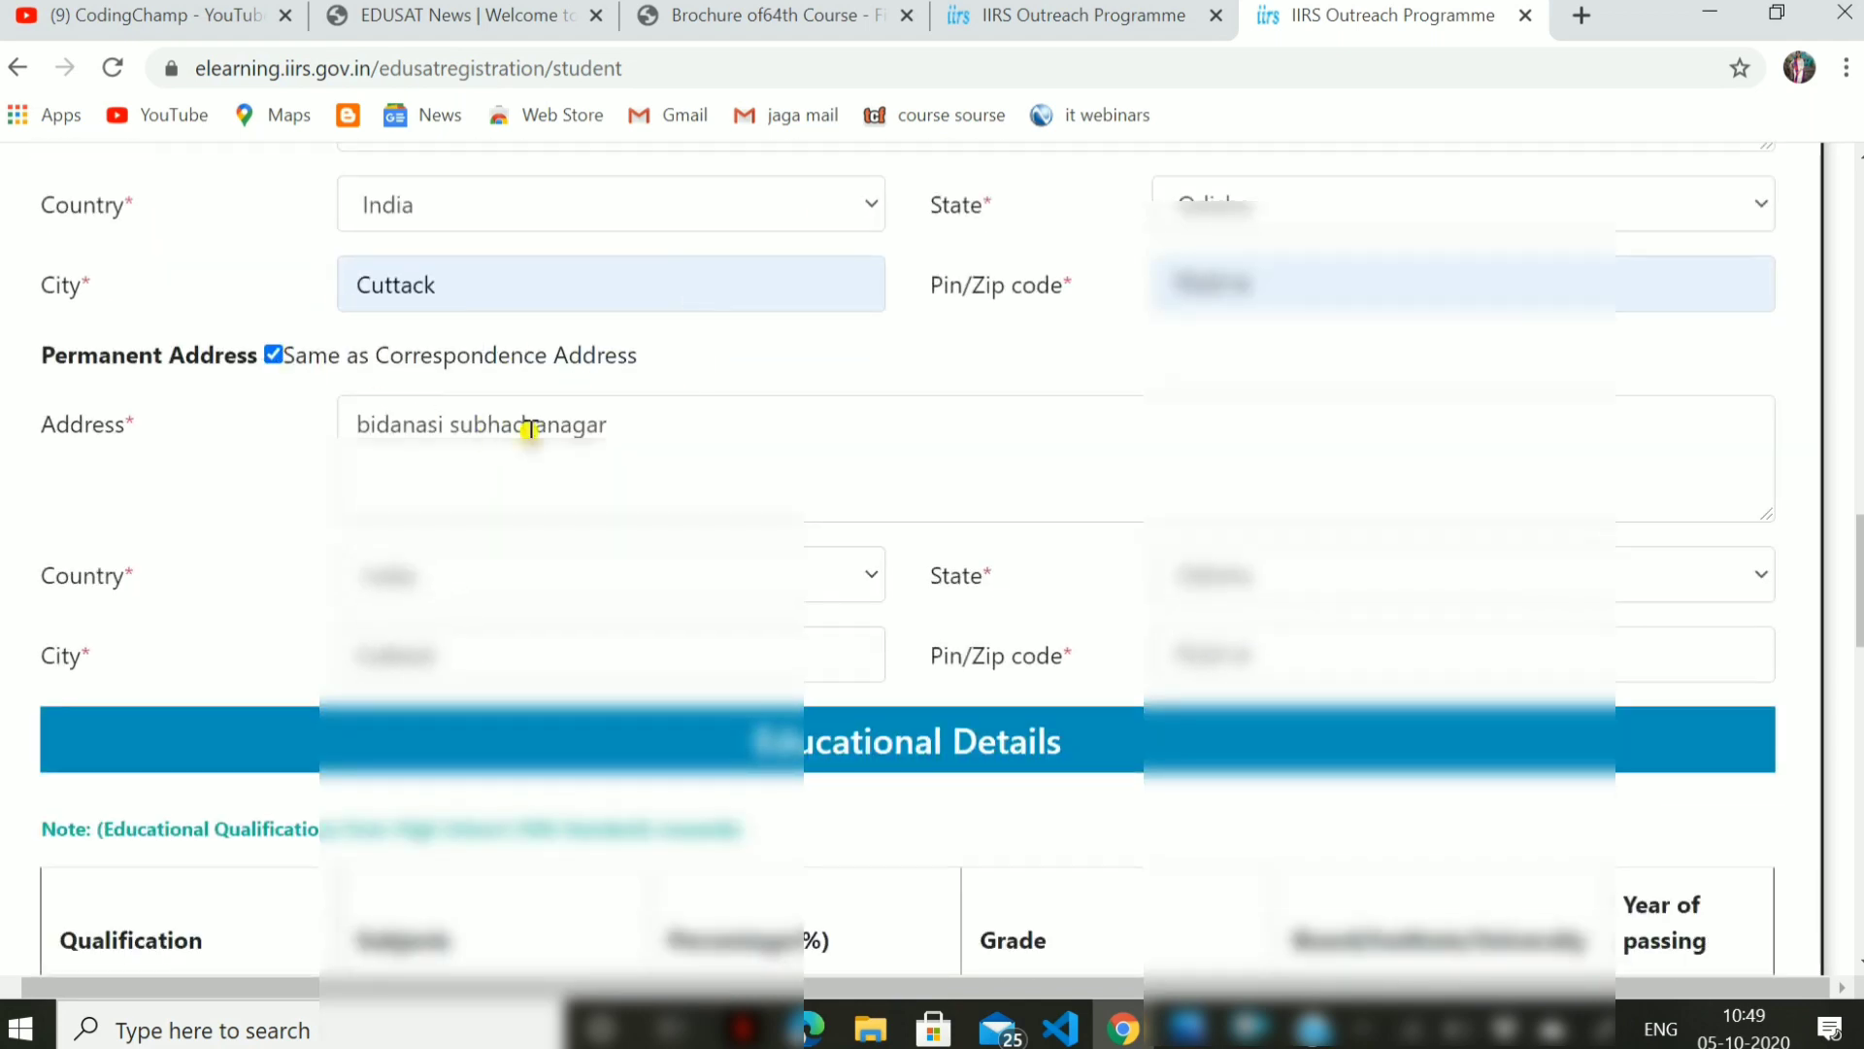
scroll(530, 430, "down", 2)
scroll(530, 430, "down", 3)
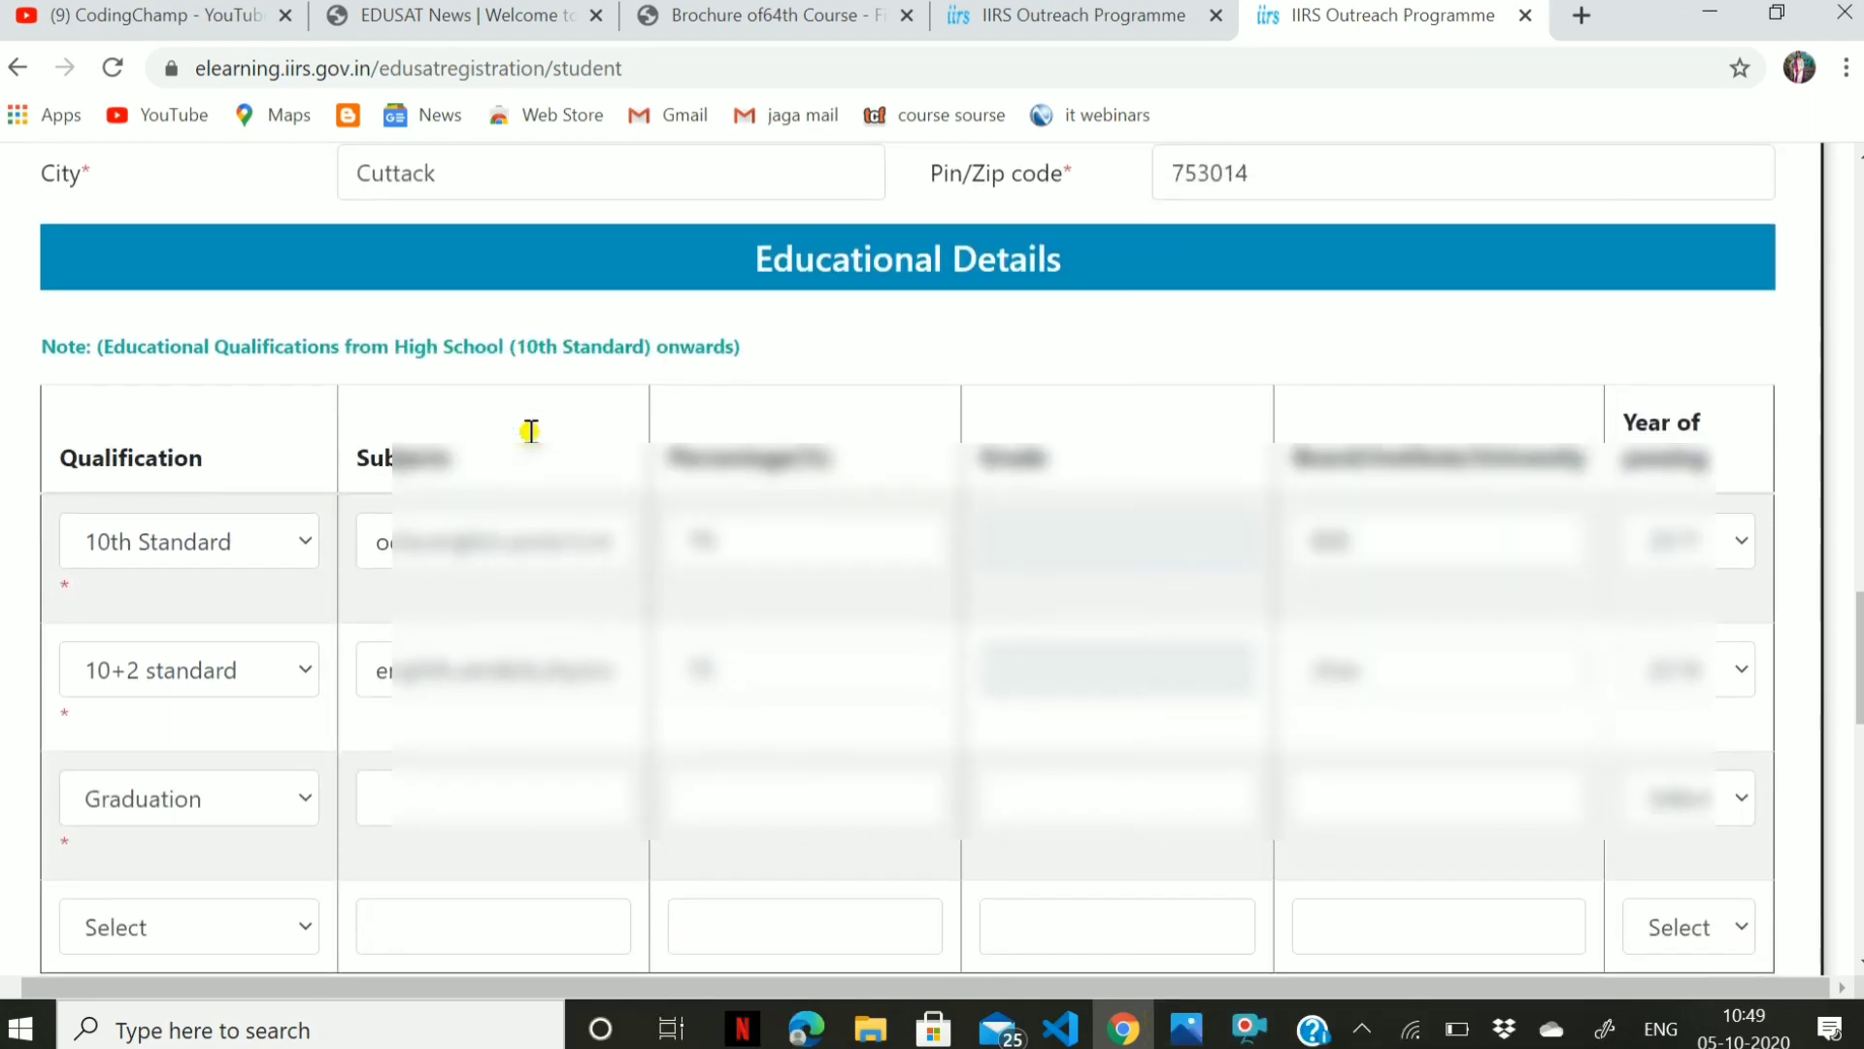
scroll(530, 430, "down", 1)
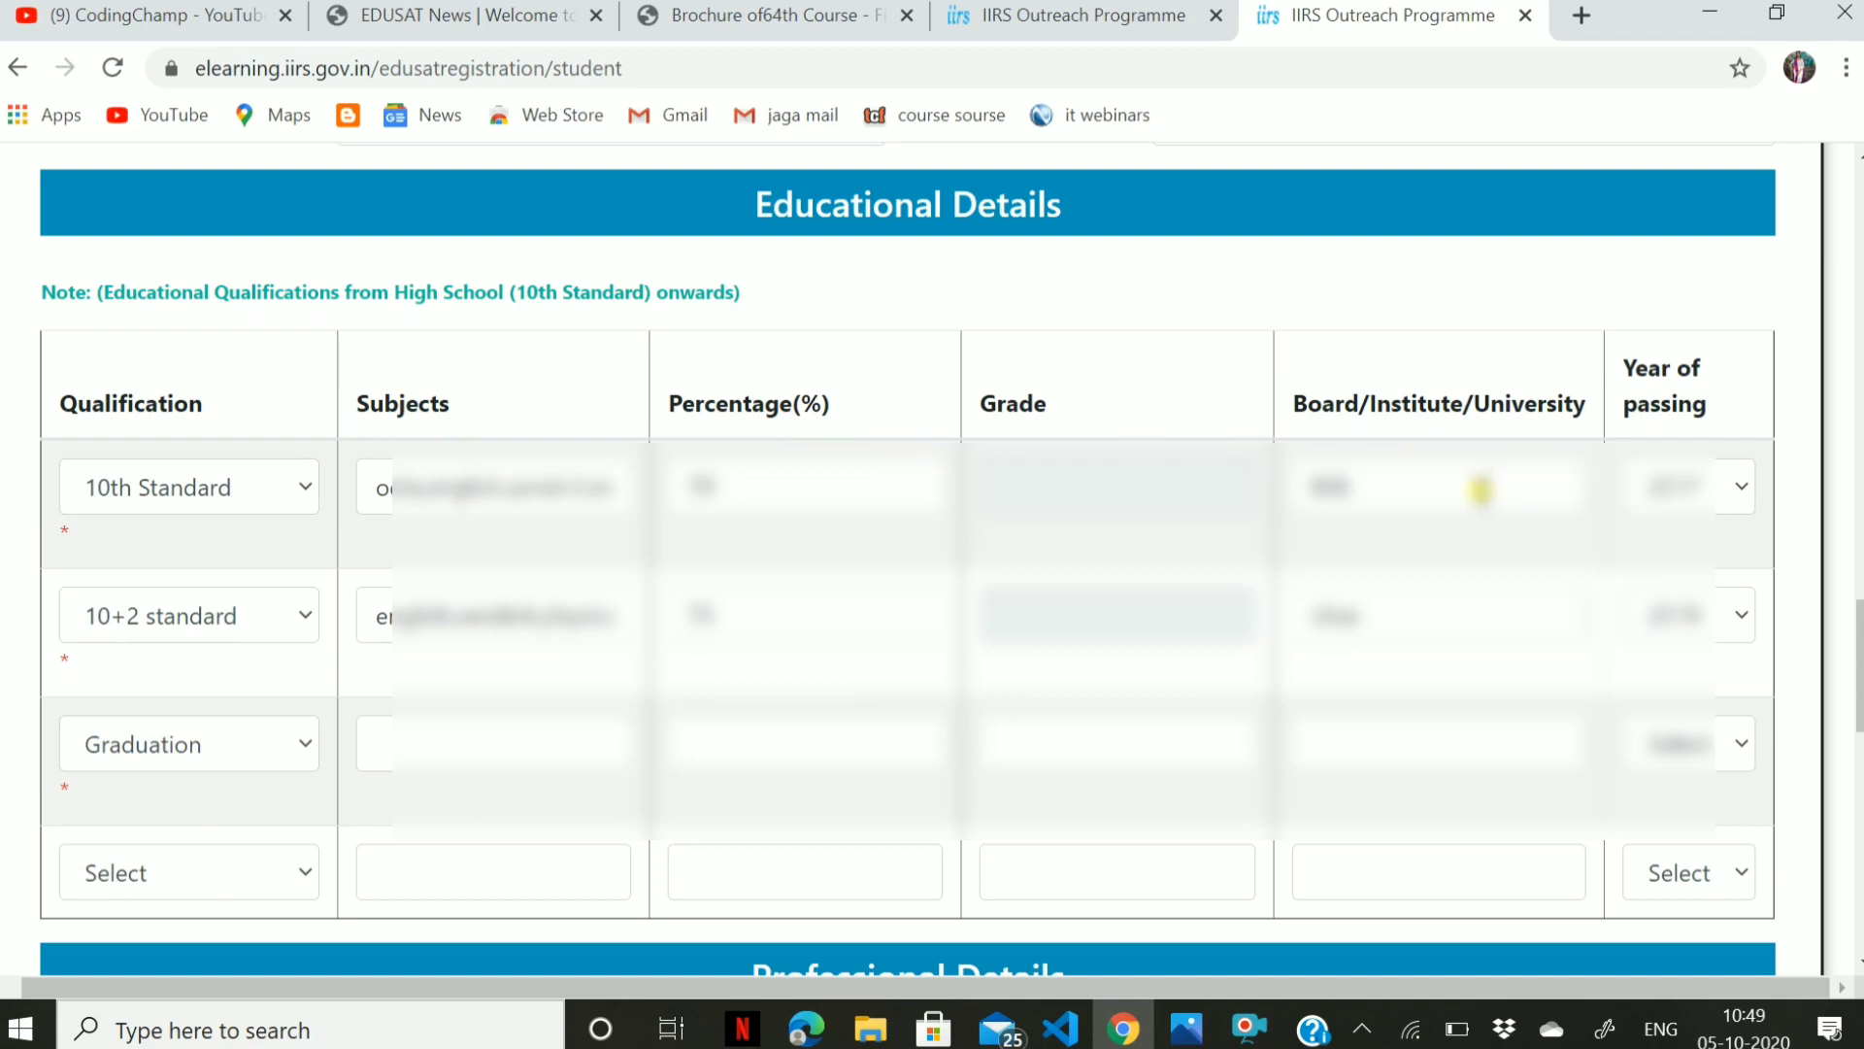
- Answer No to the question about previously attended IIRS or ISRO courses in the professional details
scroll(1480, 488, "down", 5)
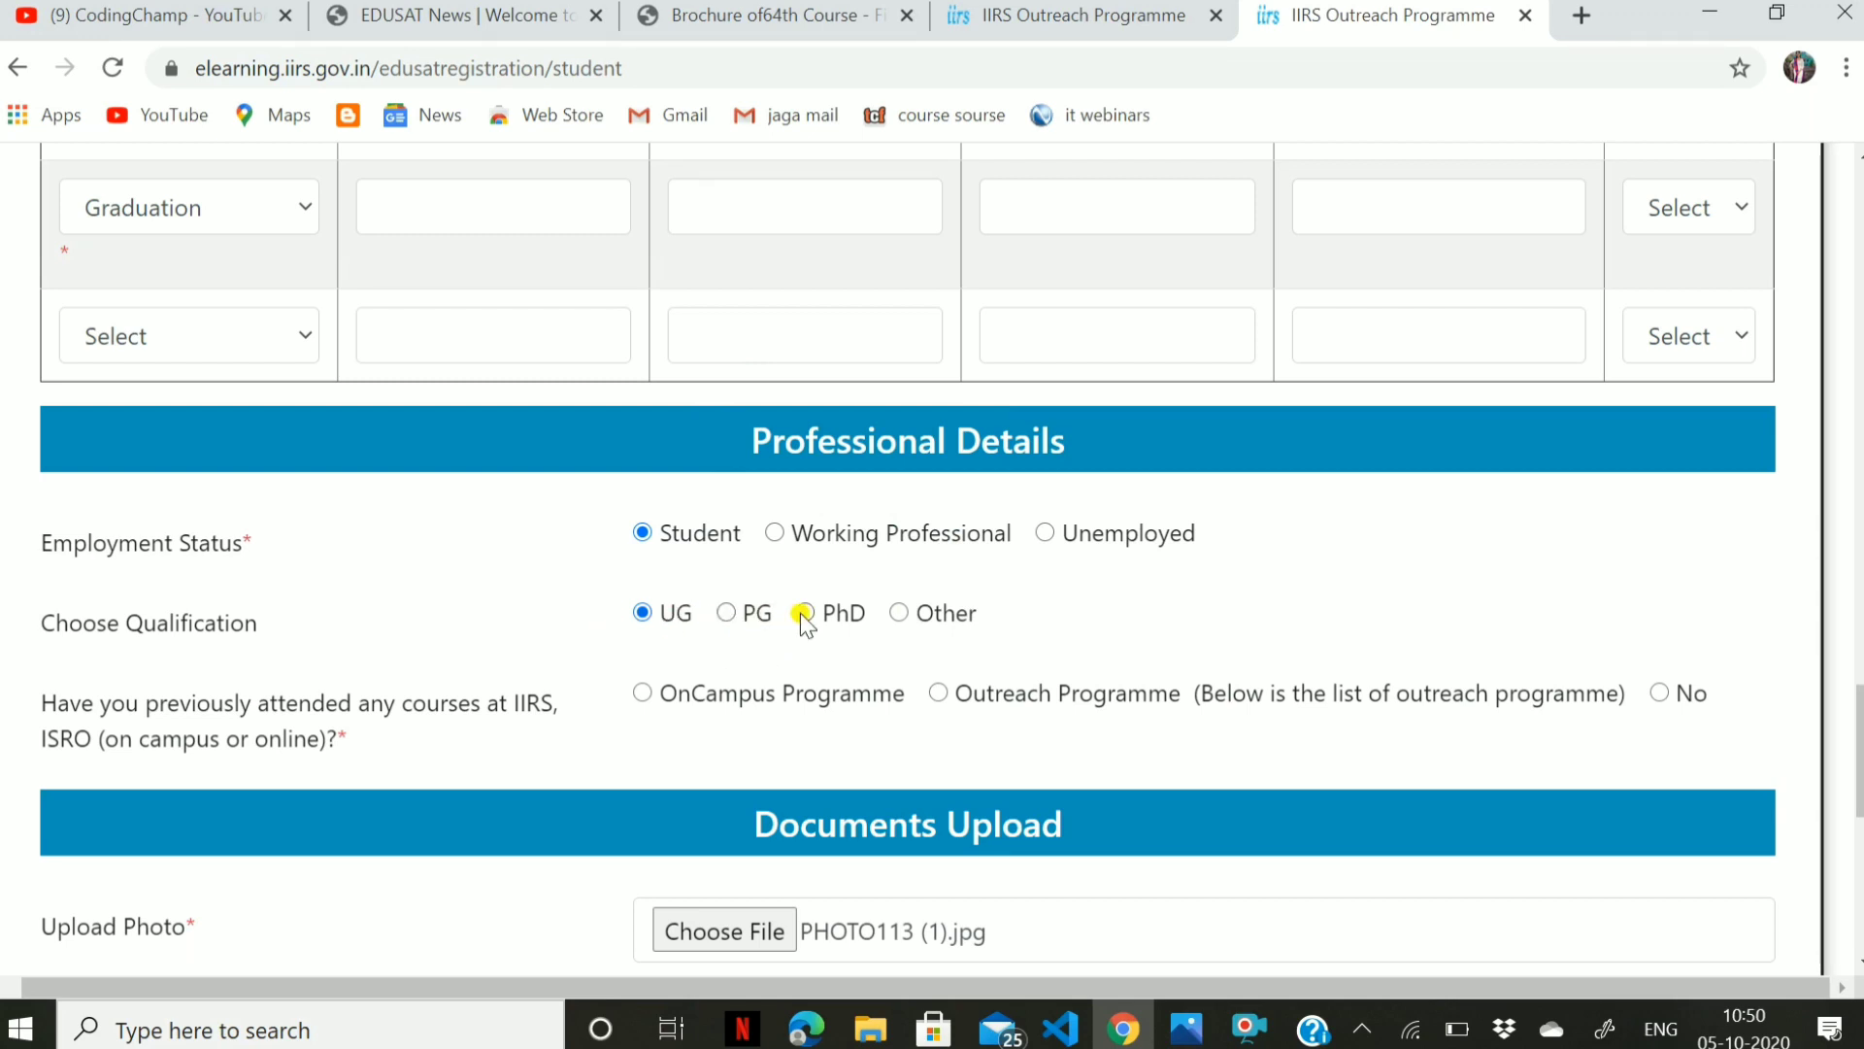
scroll(802, 618, "down", 2)
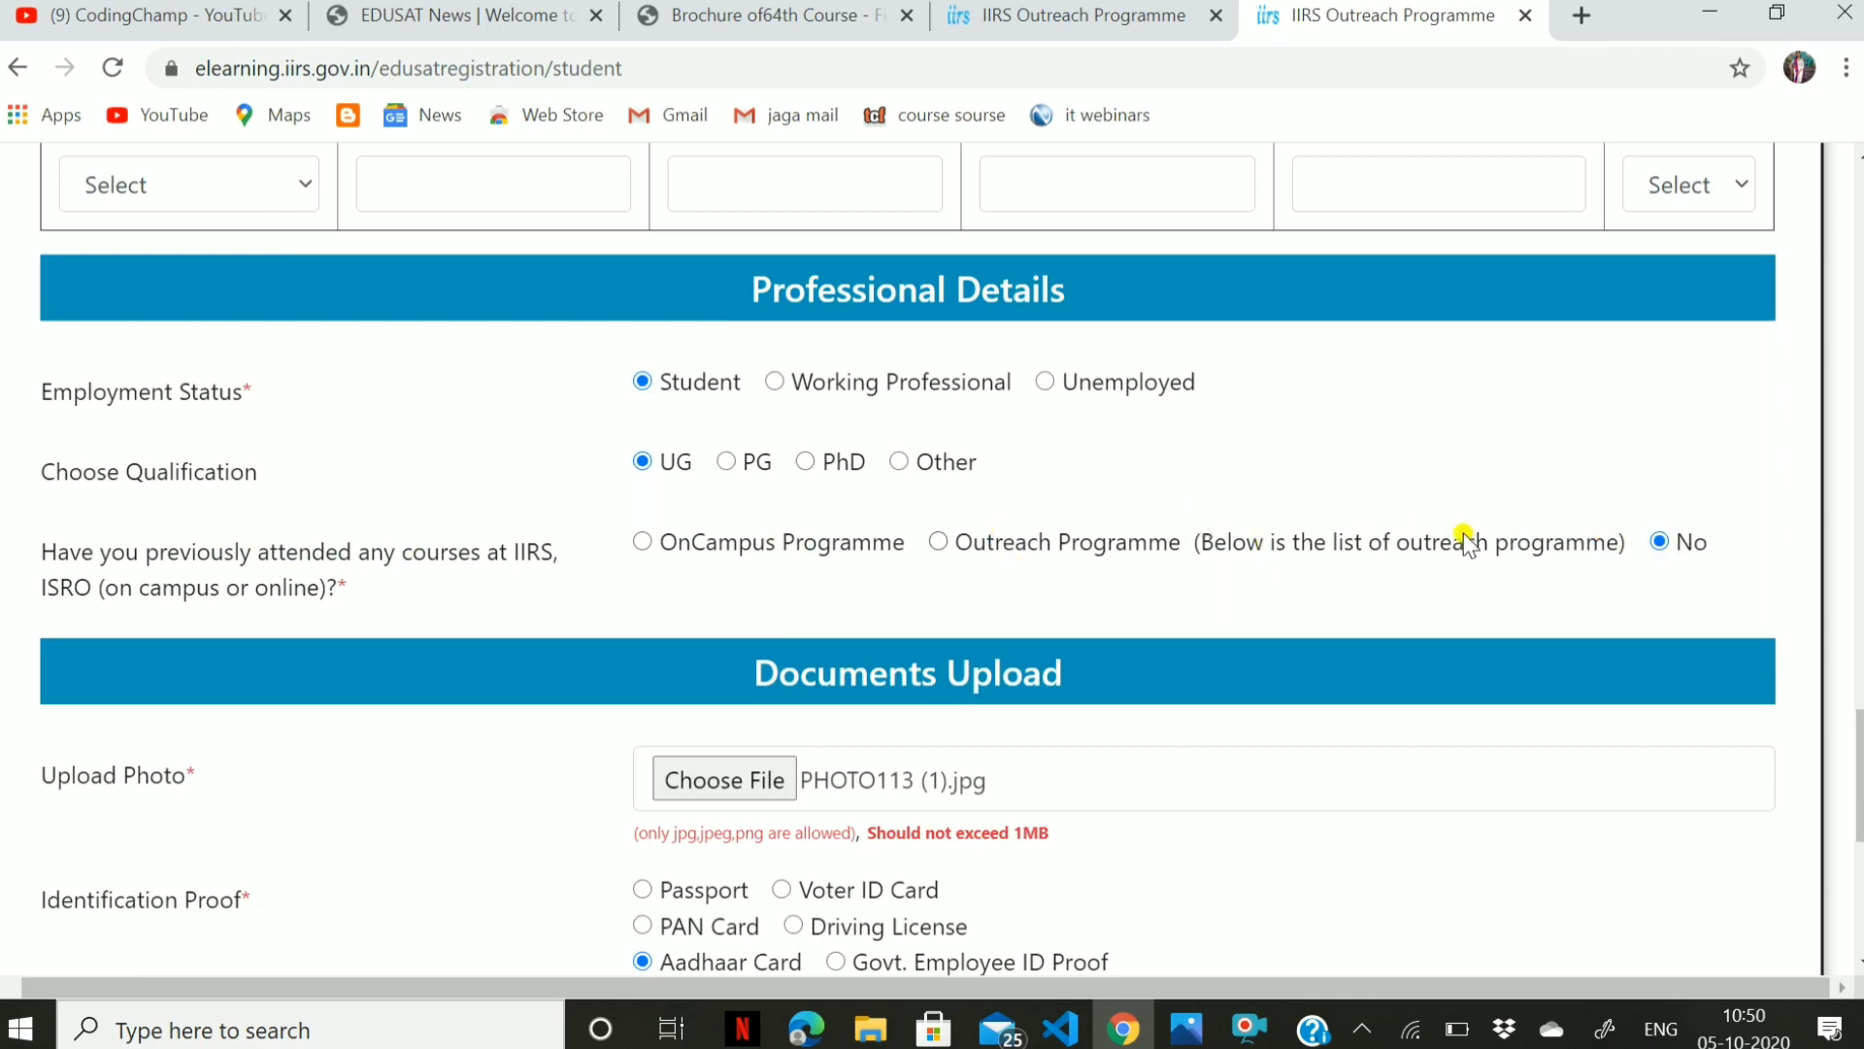
- Check the uploaded photo, Aadhaar card proof and captcha entry, and submit the registration form
scroll(1303, 529, "down", 2)
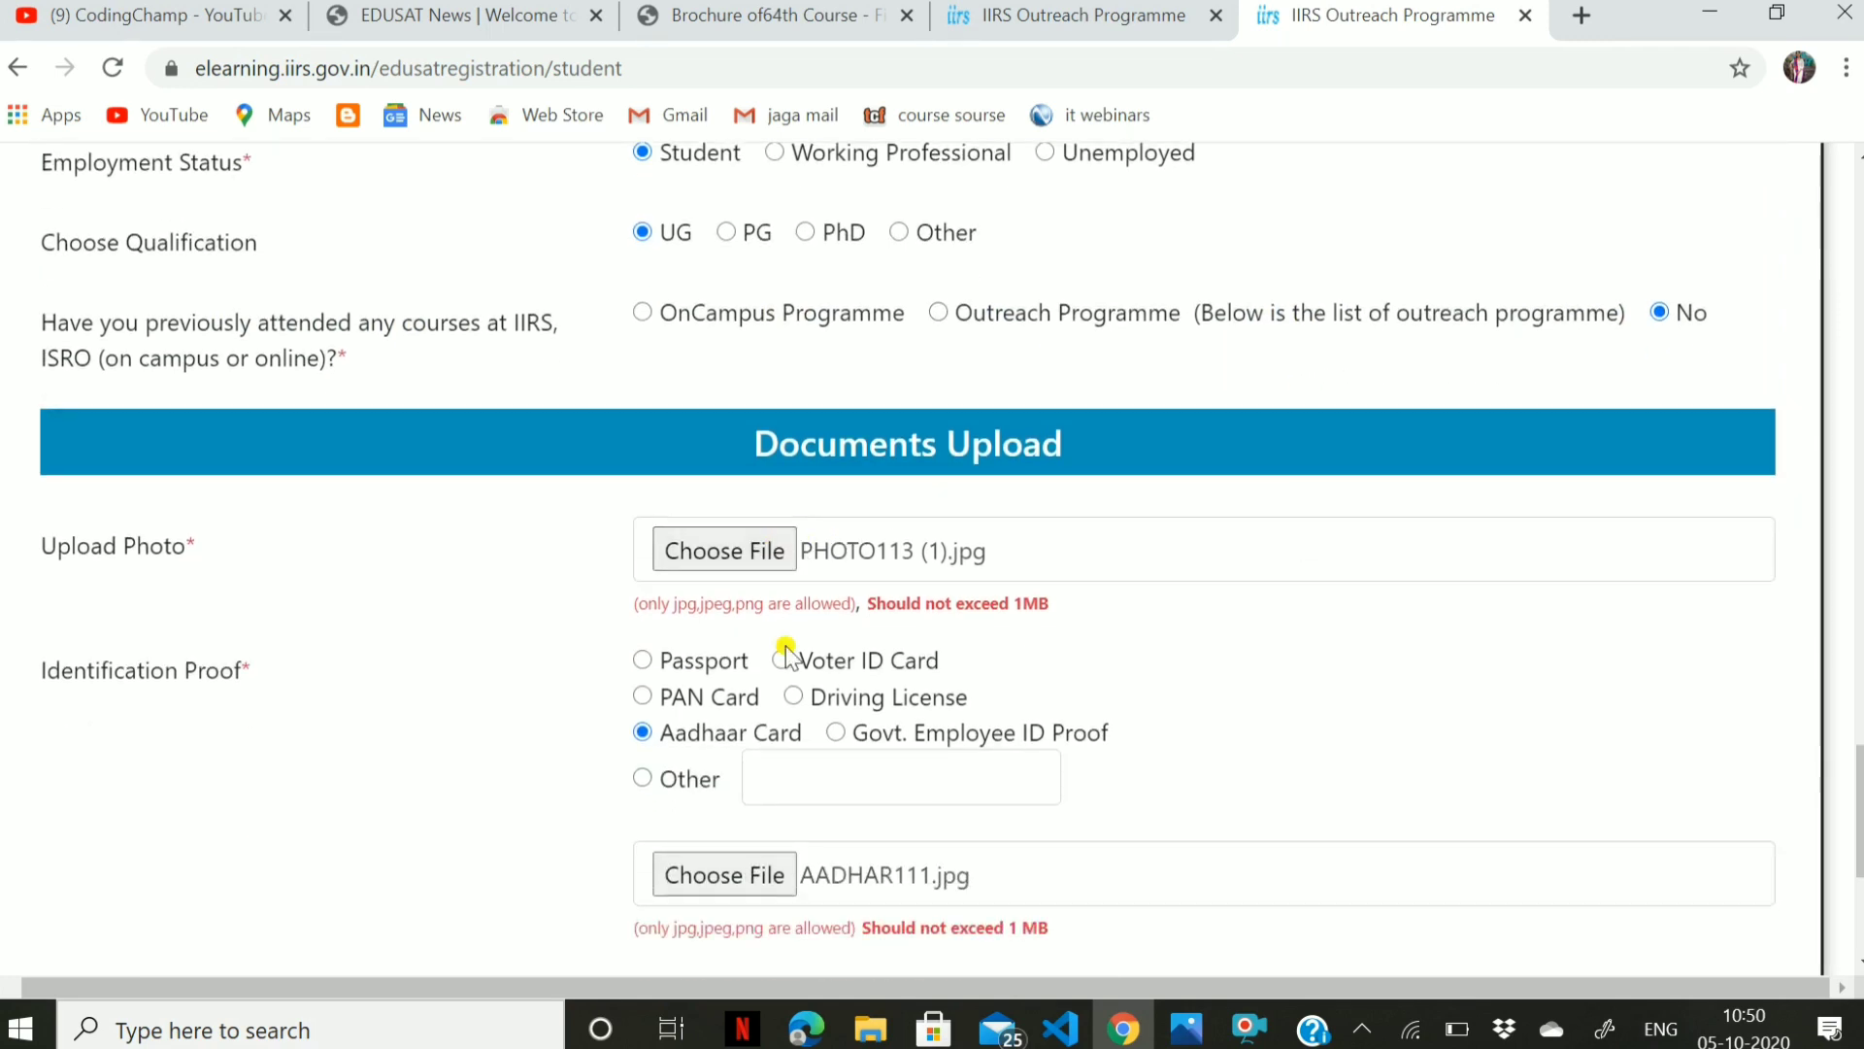
scroll(783, 691, "down", 1)
scroll(784, 692, "down", 1)
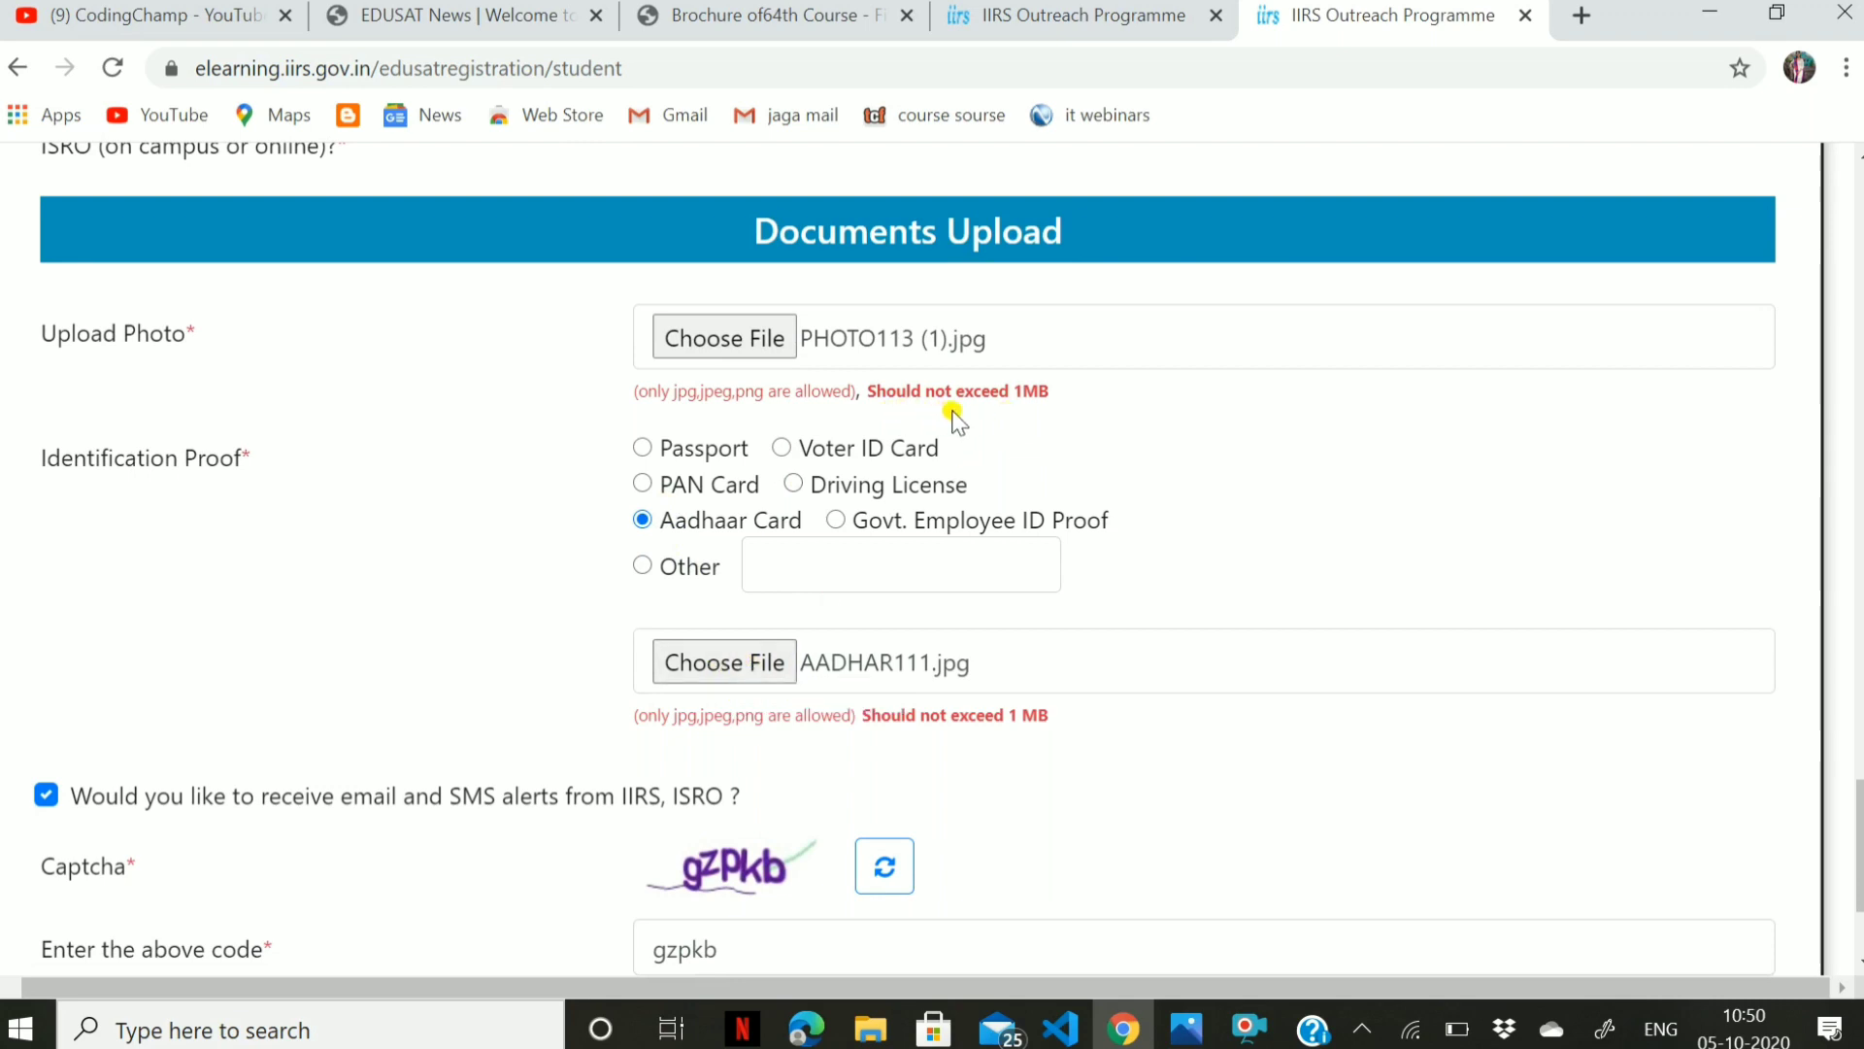
scroll(957, 420, "down", 3)
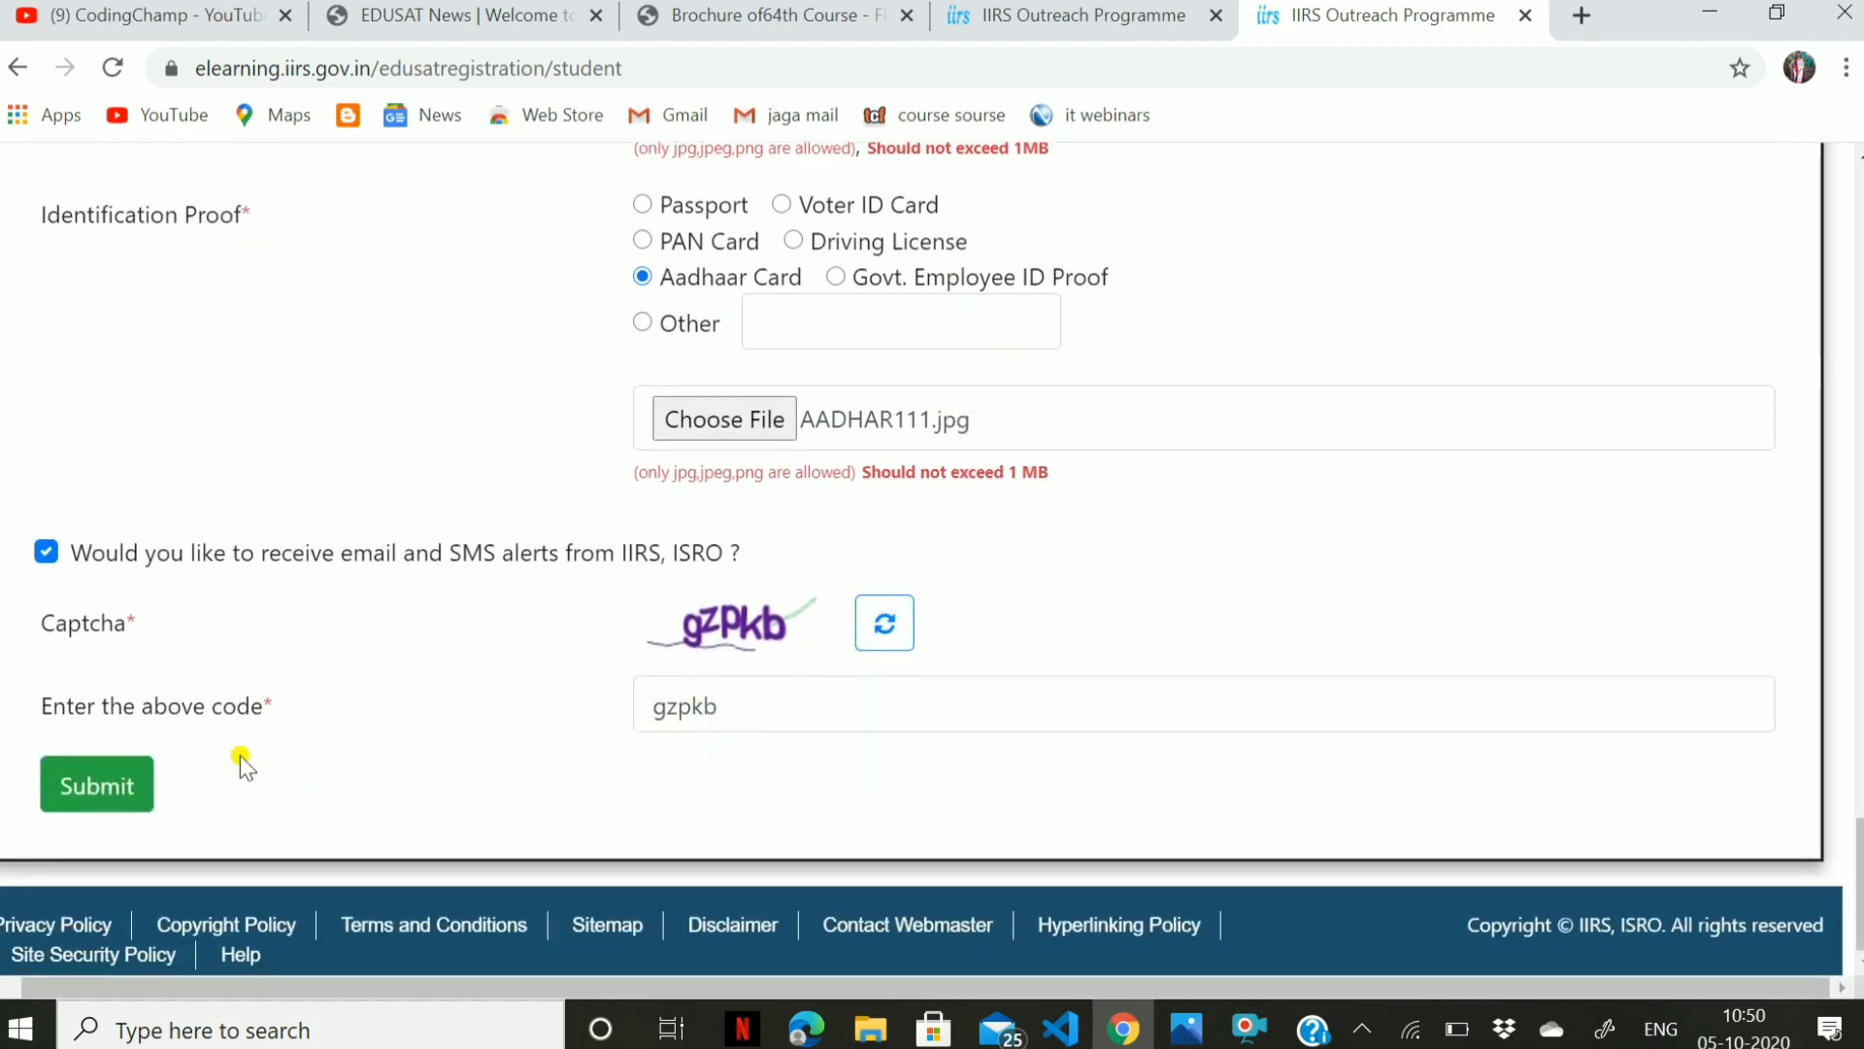
left_click(104, 780)
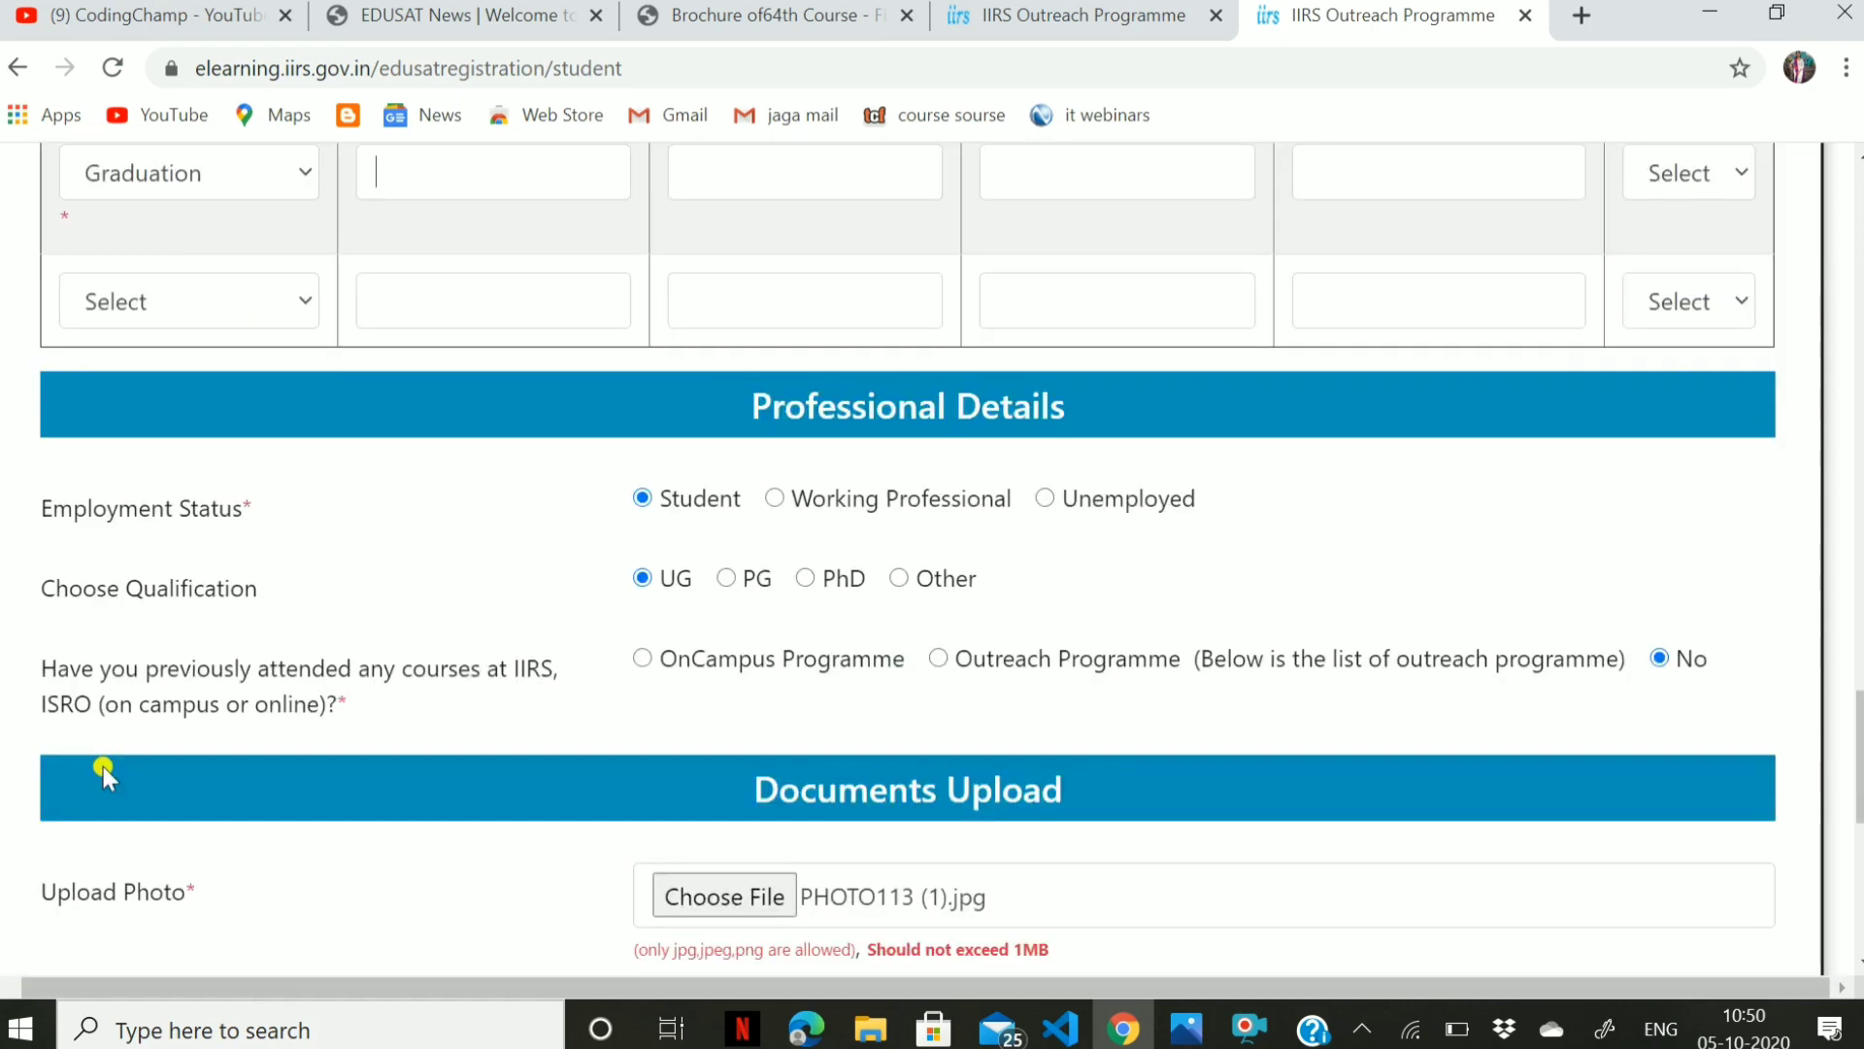
- Fill in the Graduation row with computer science, 6.89, bput and the year, and submit the registration form
scroll(431, 511, "up", 2)
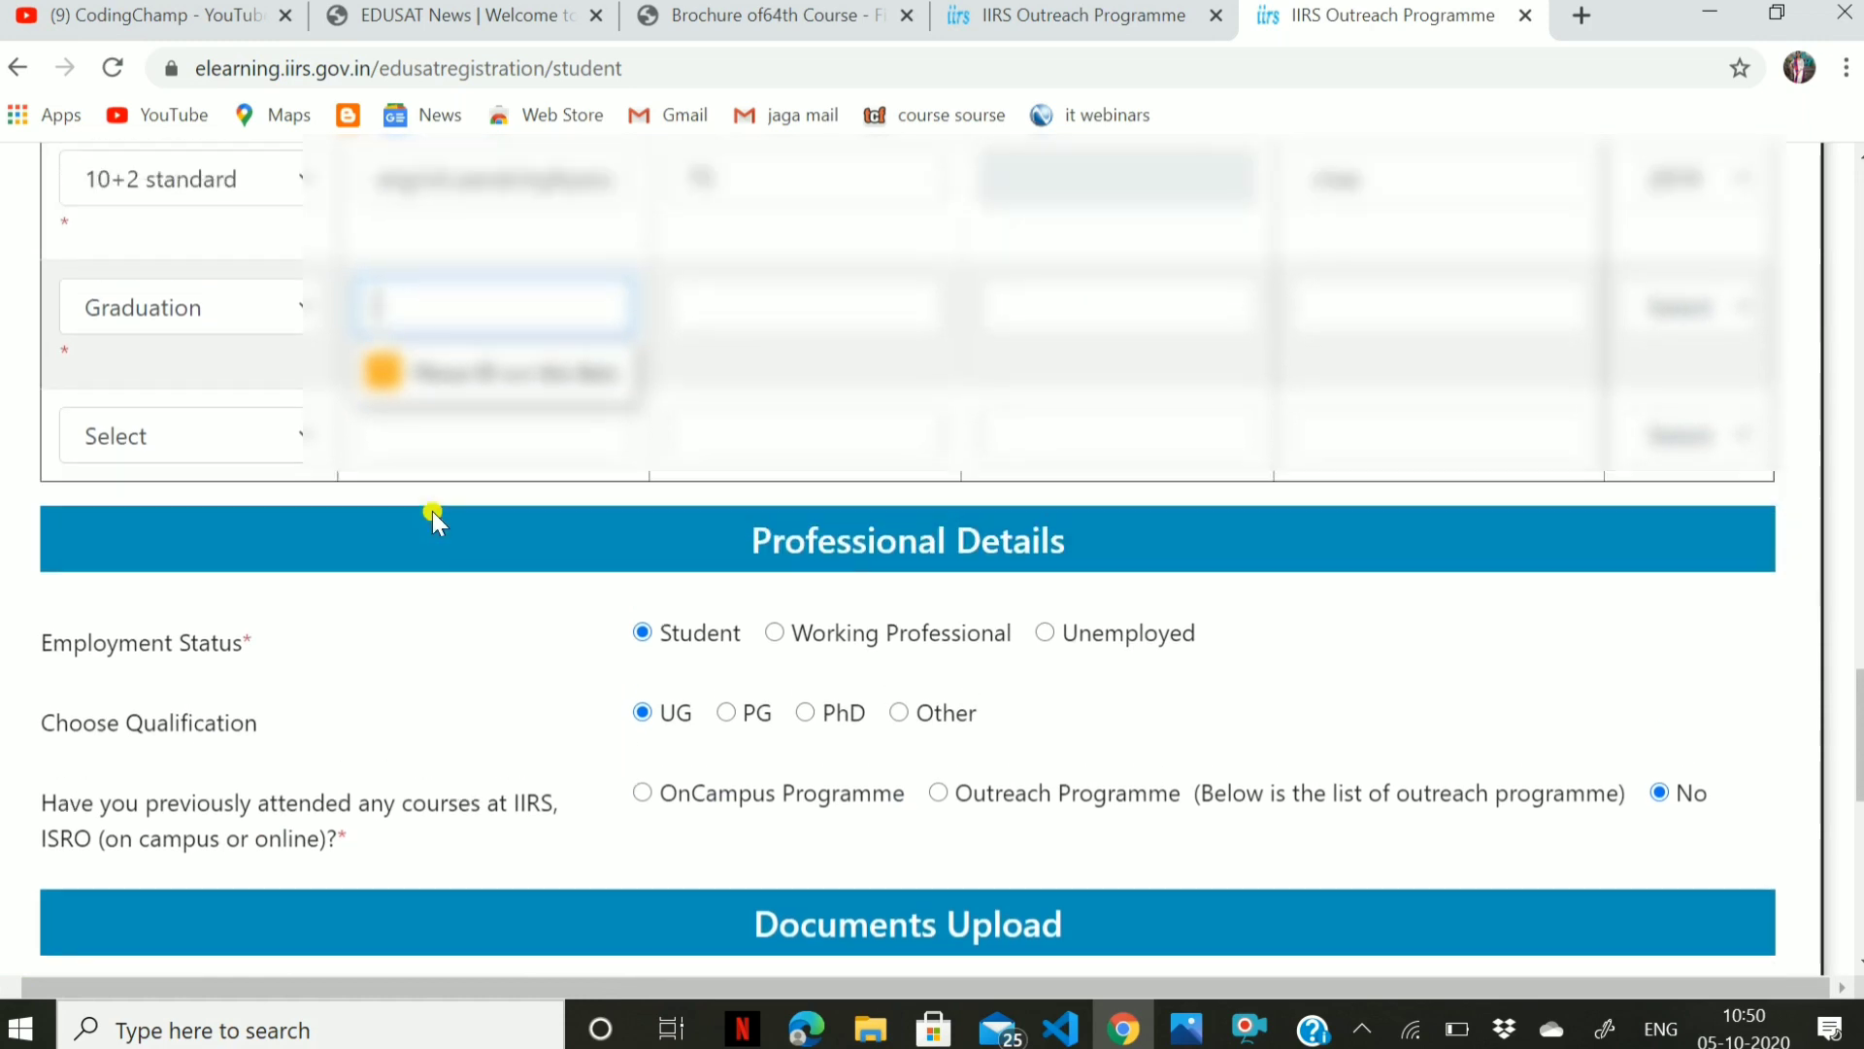
scroll(433, 511, "up", 1)
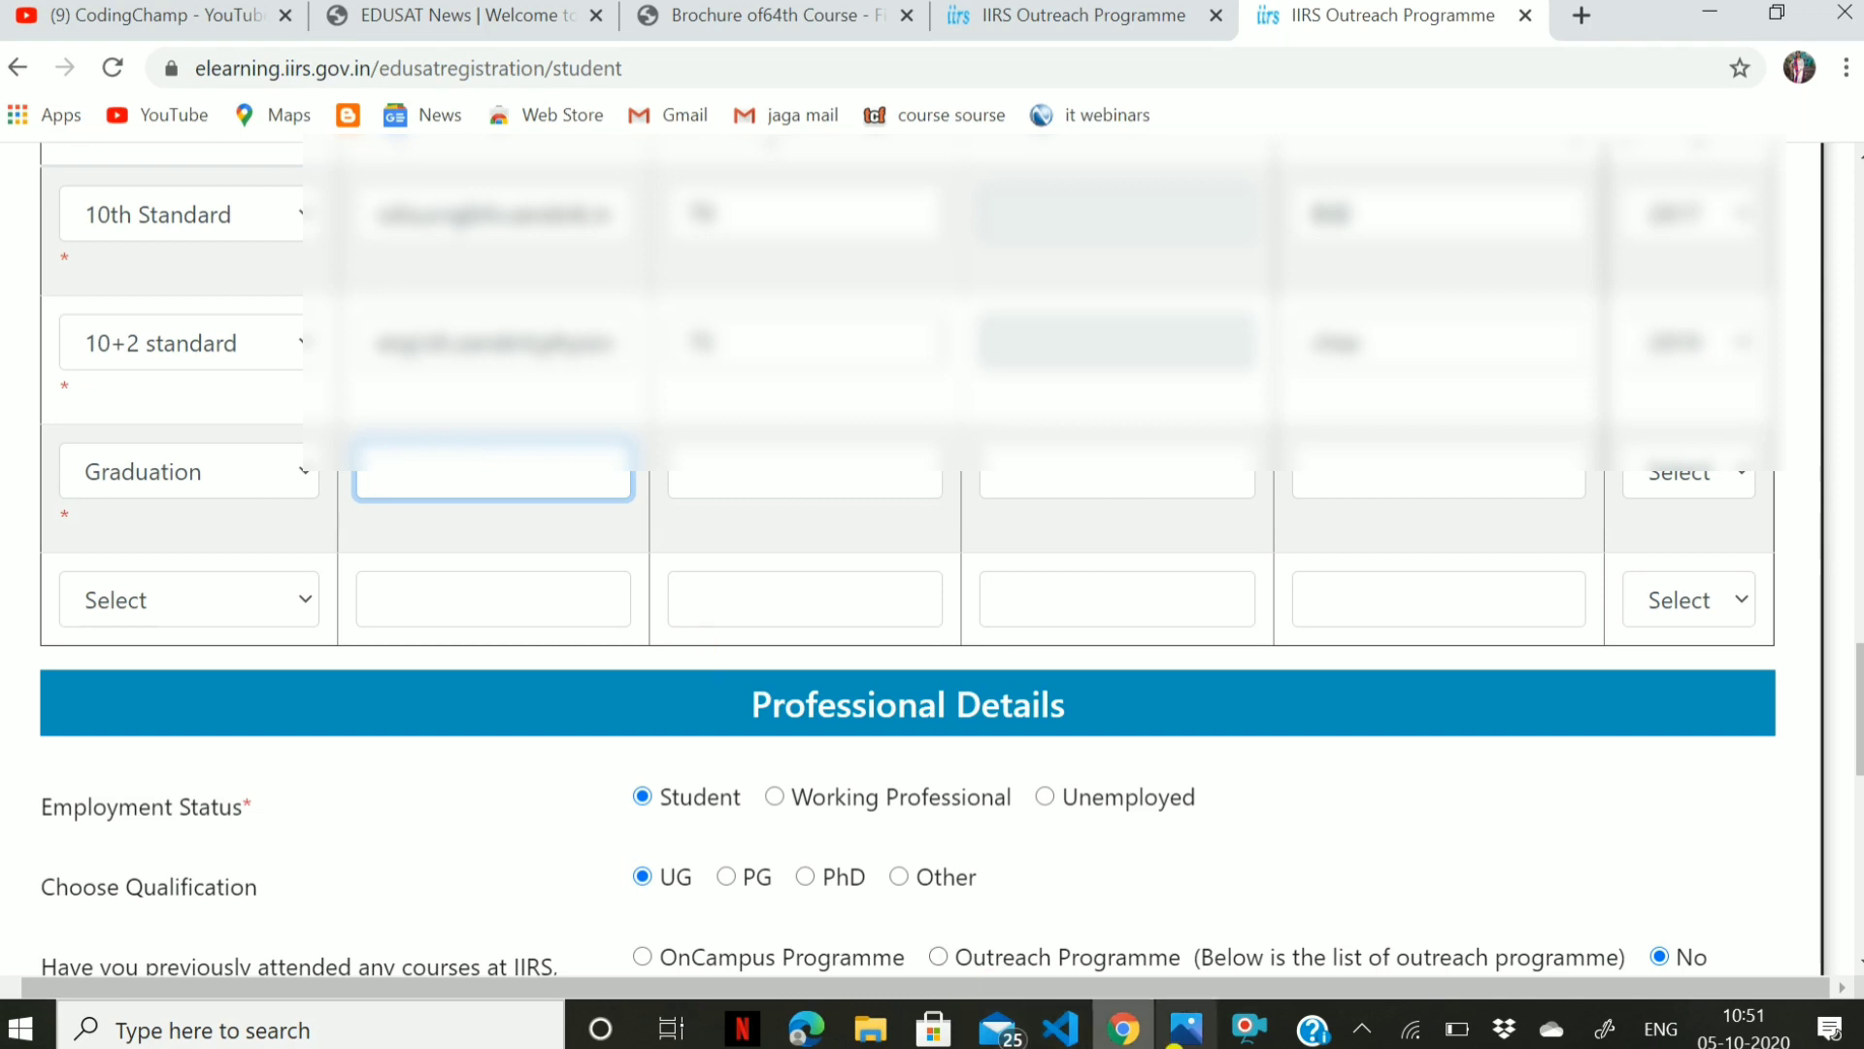
left_click(1248, 1031)
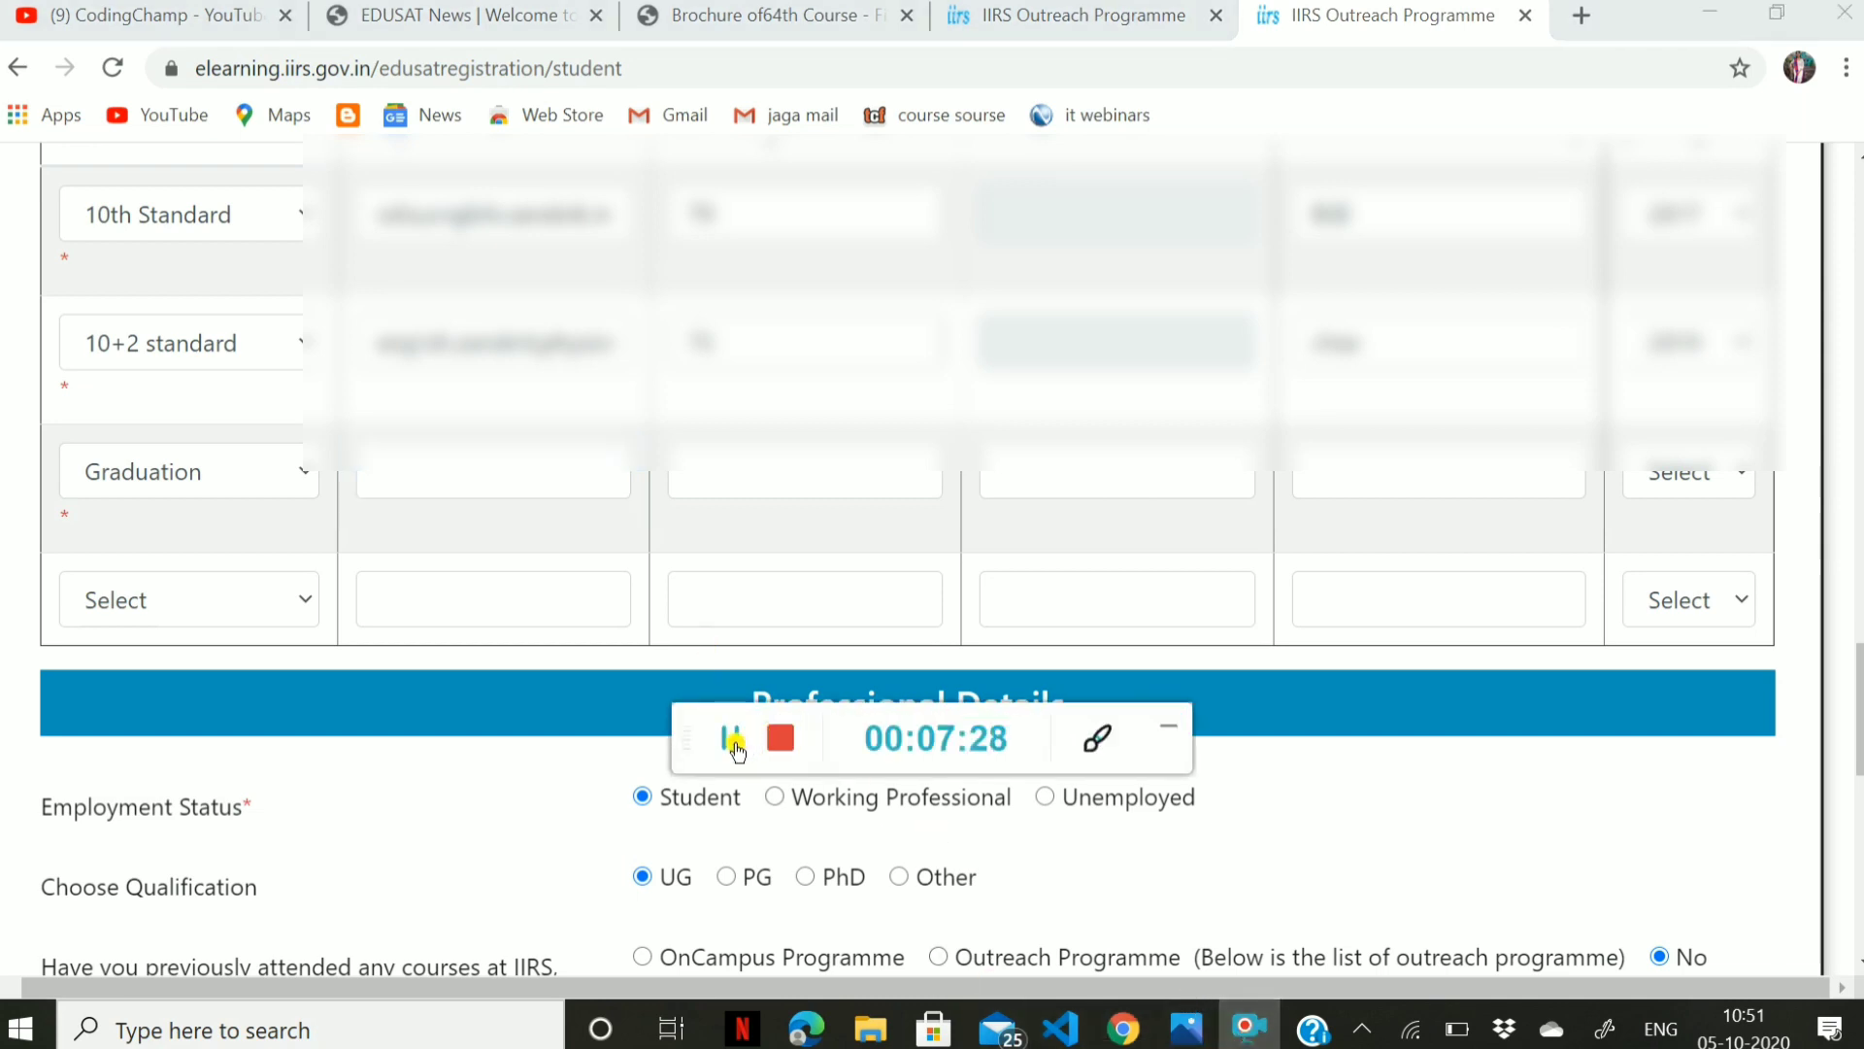
left_click(1169, 724)
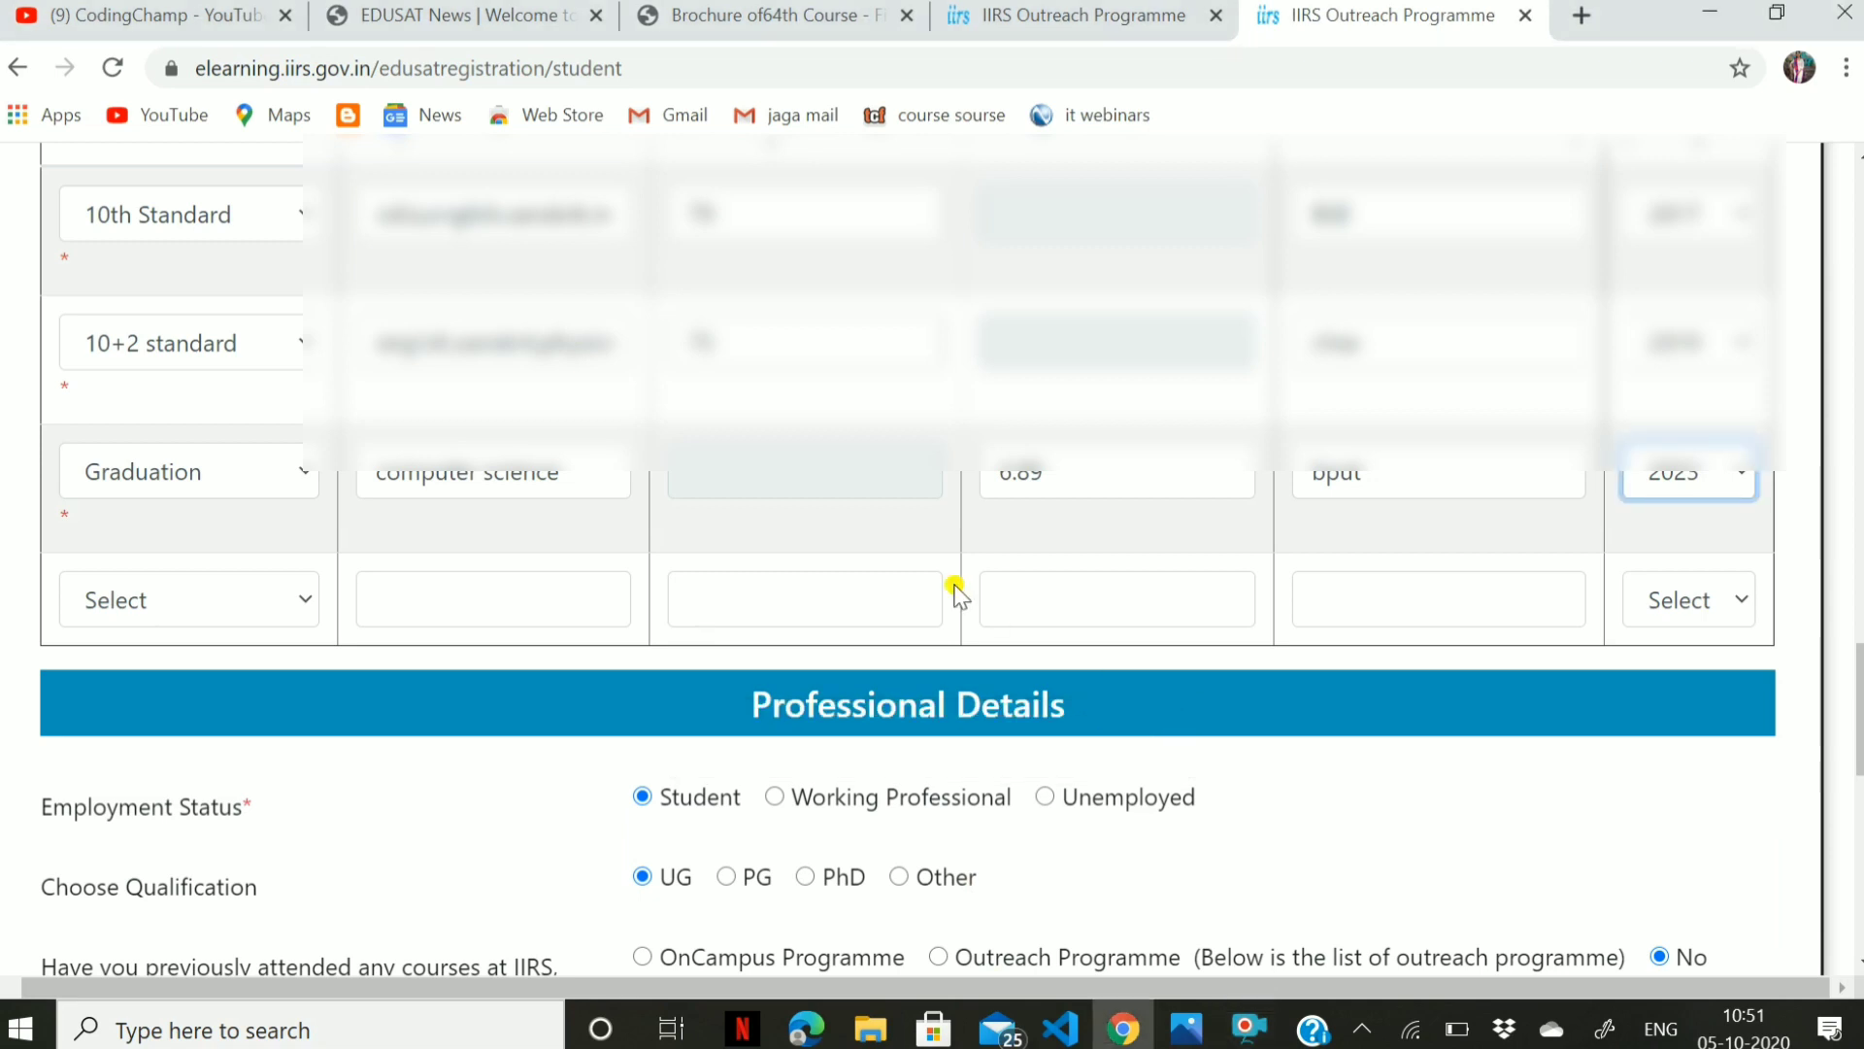
scroll(956, 594, "down", 12)
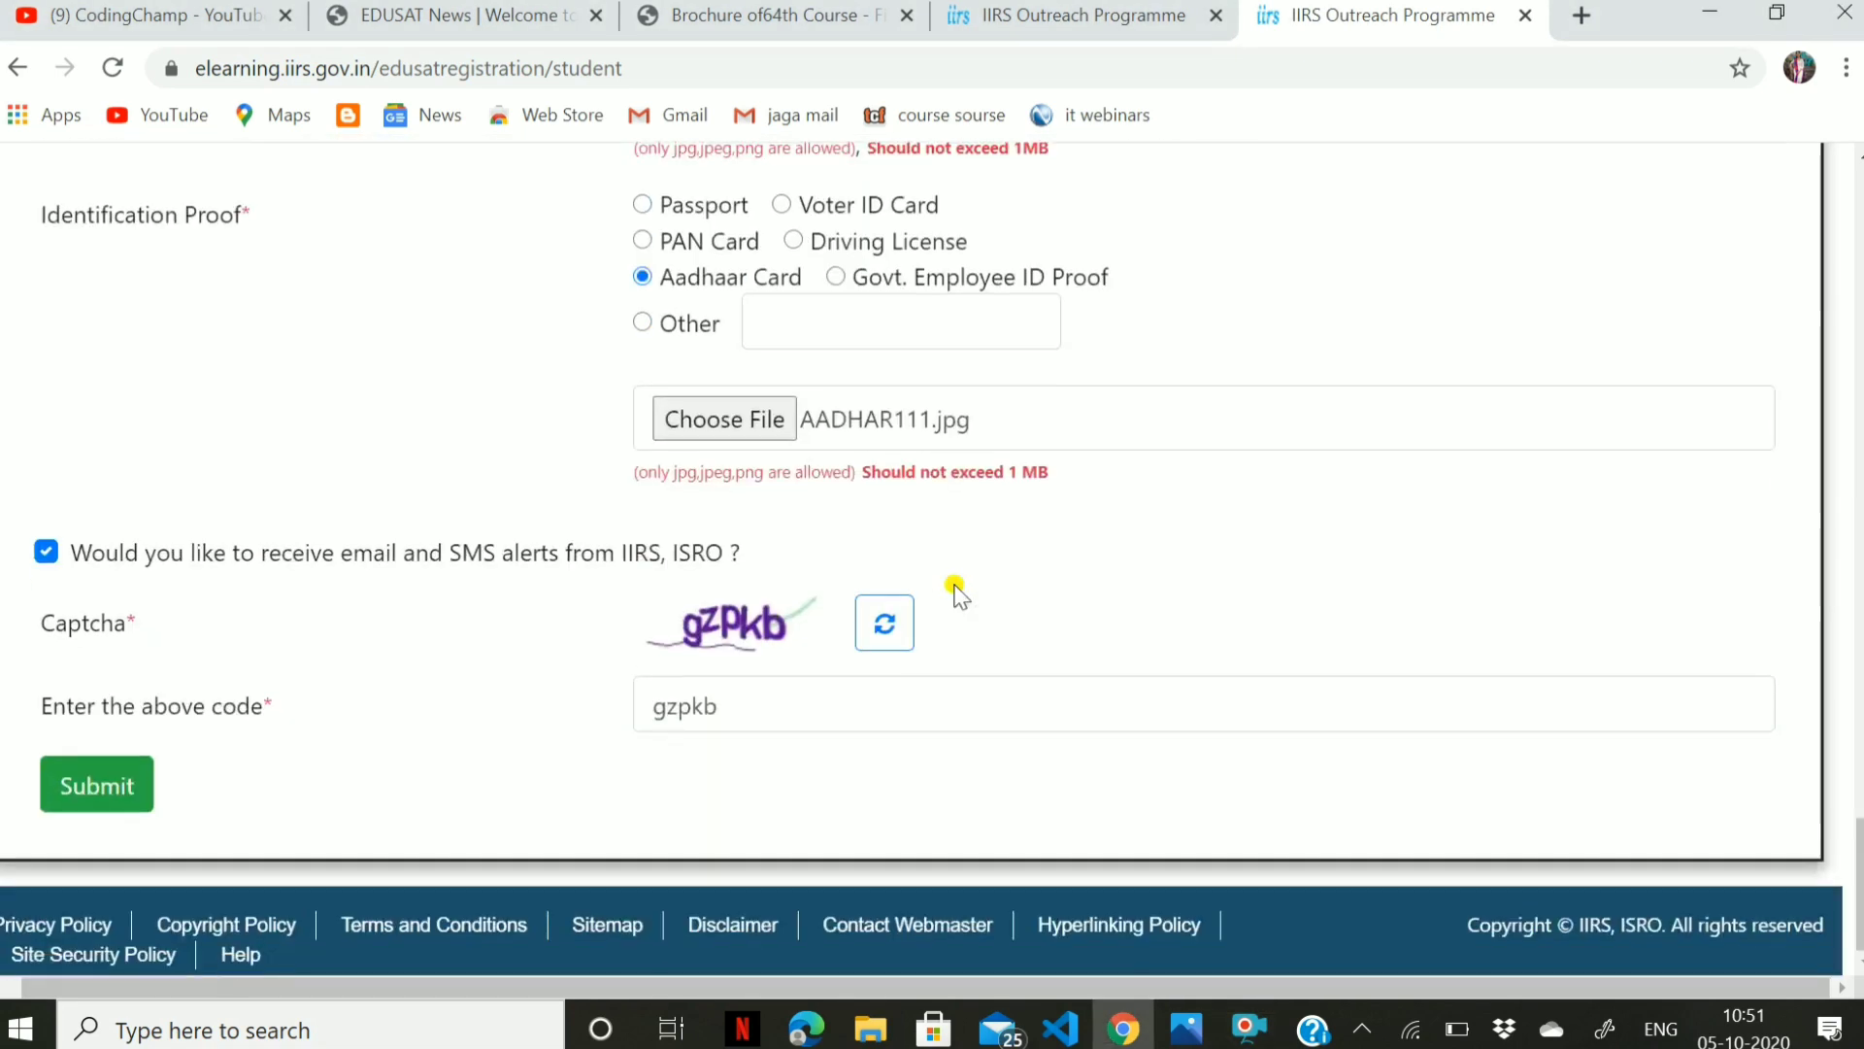
left_click(86, 796)
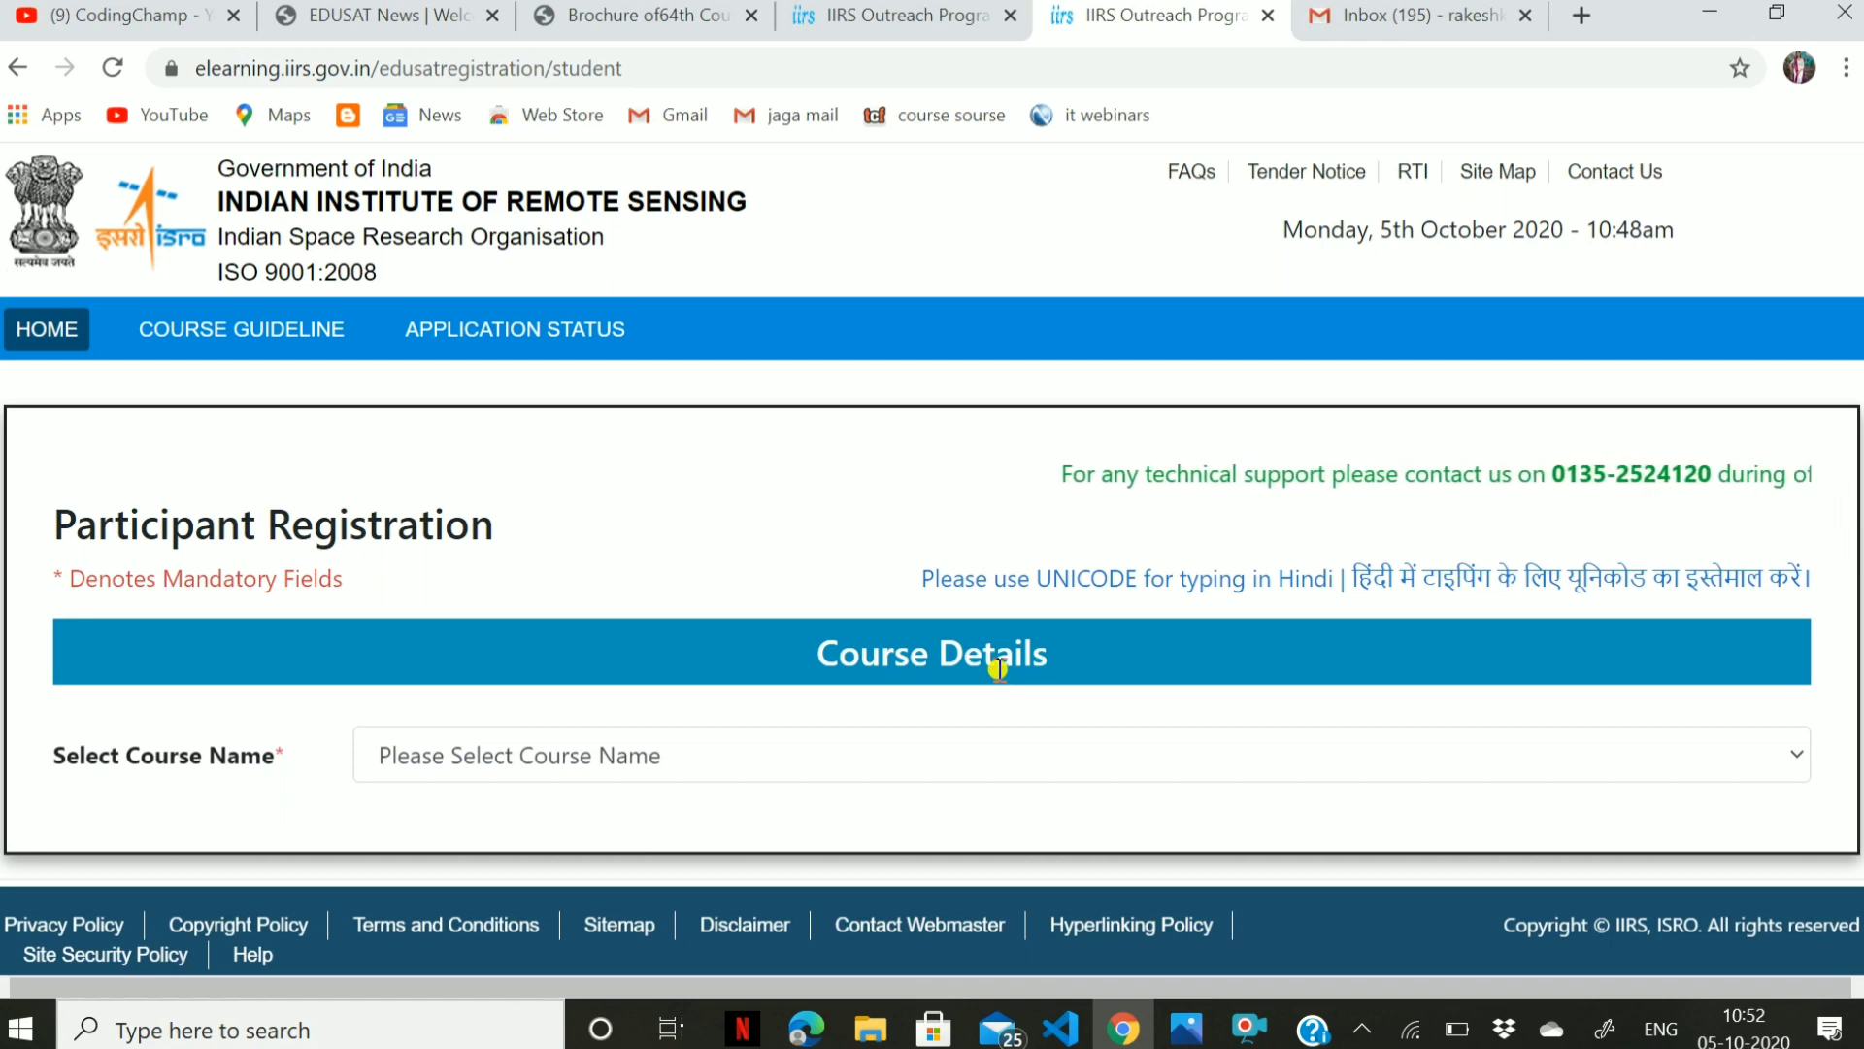
- Look through the available course names, and review the 64th course brochure from its contact details back to the course registration section
left_click(1018, 751)
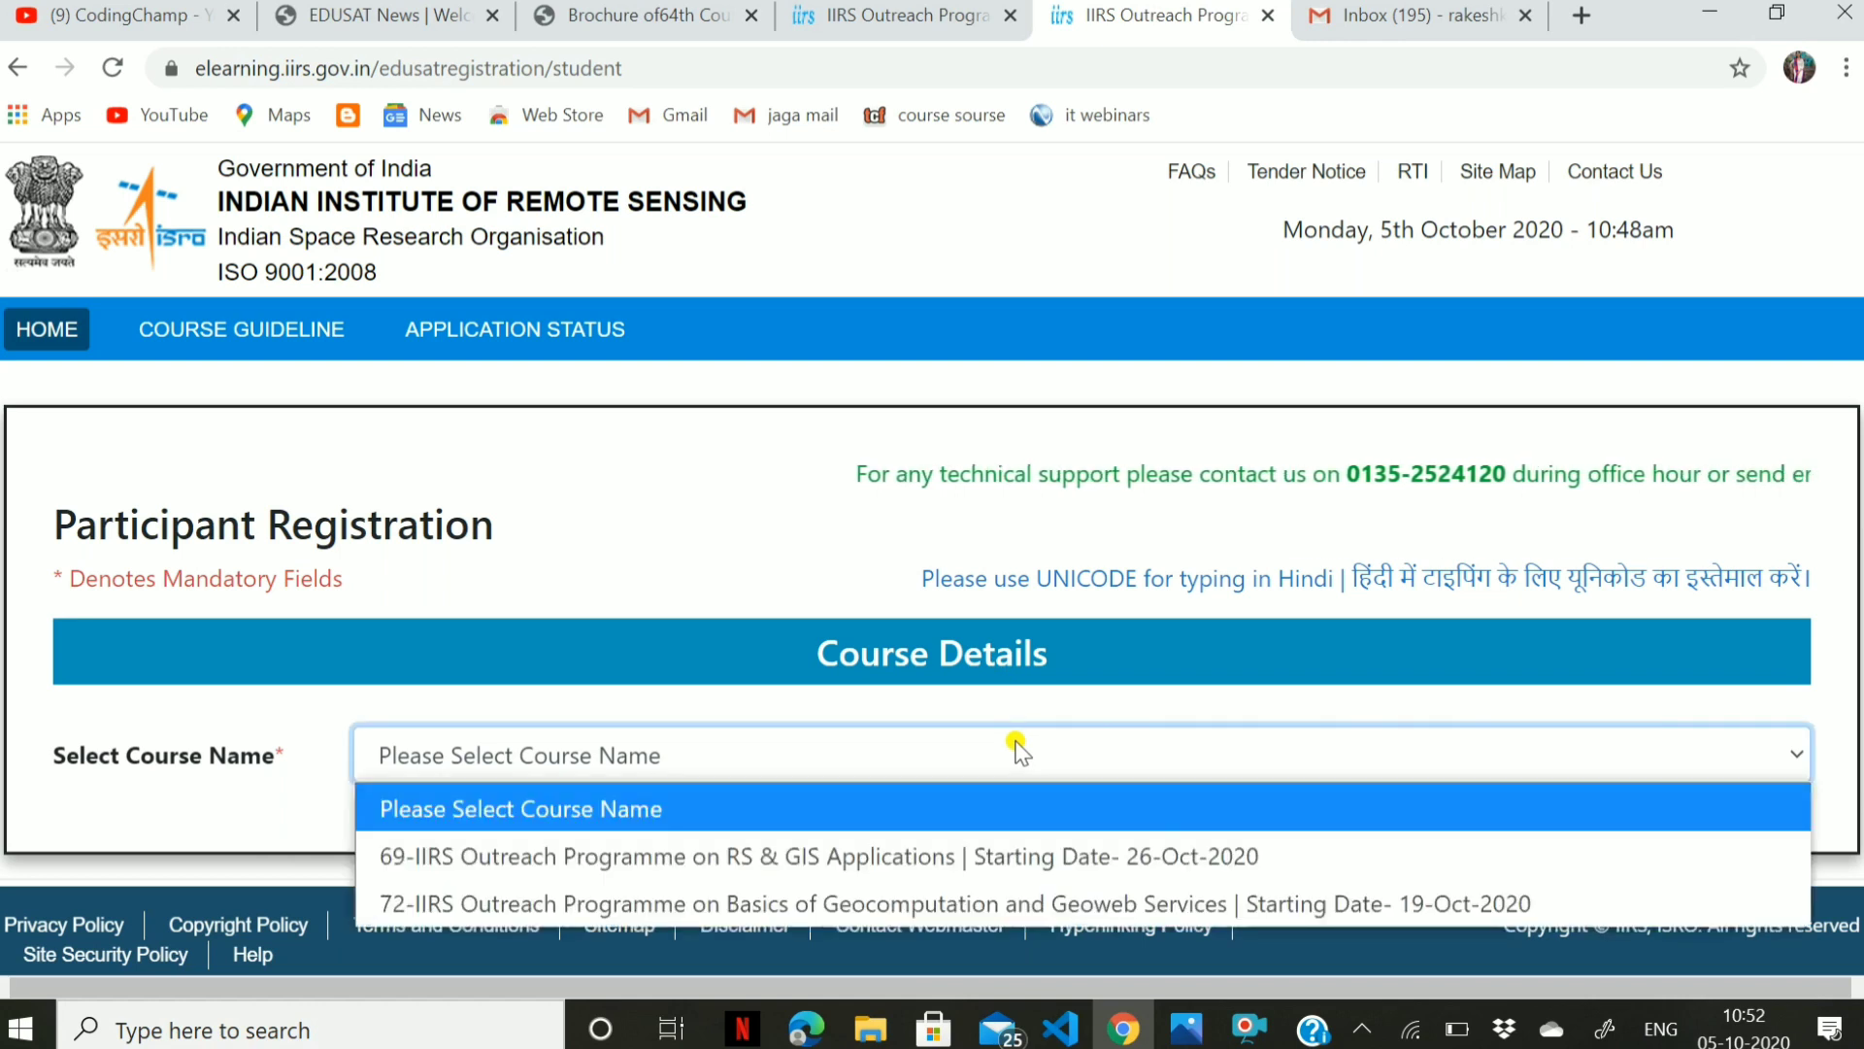
left_click(1017, 749)
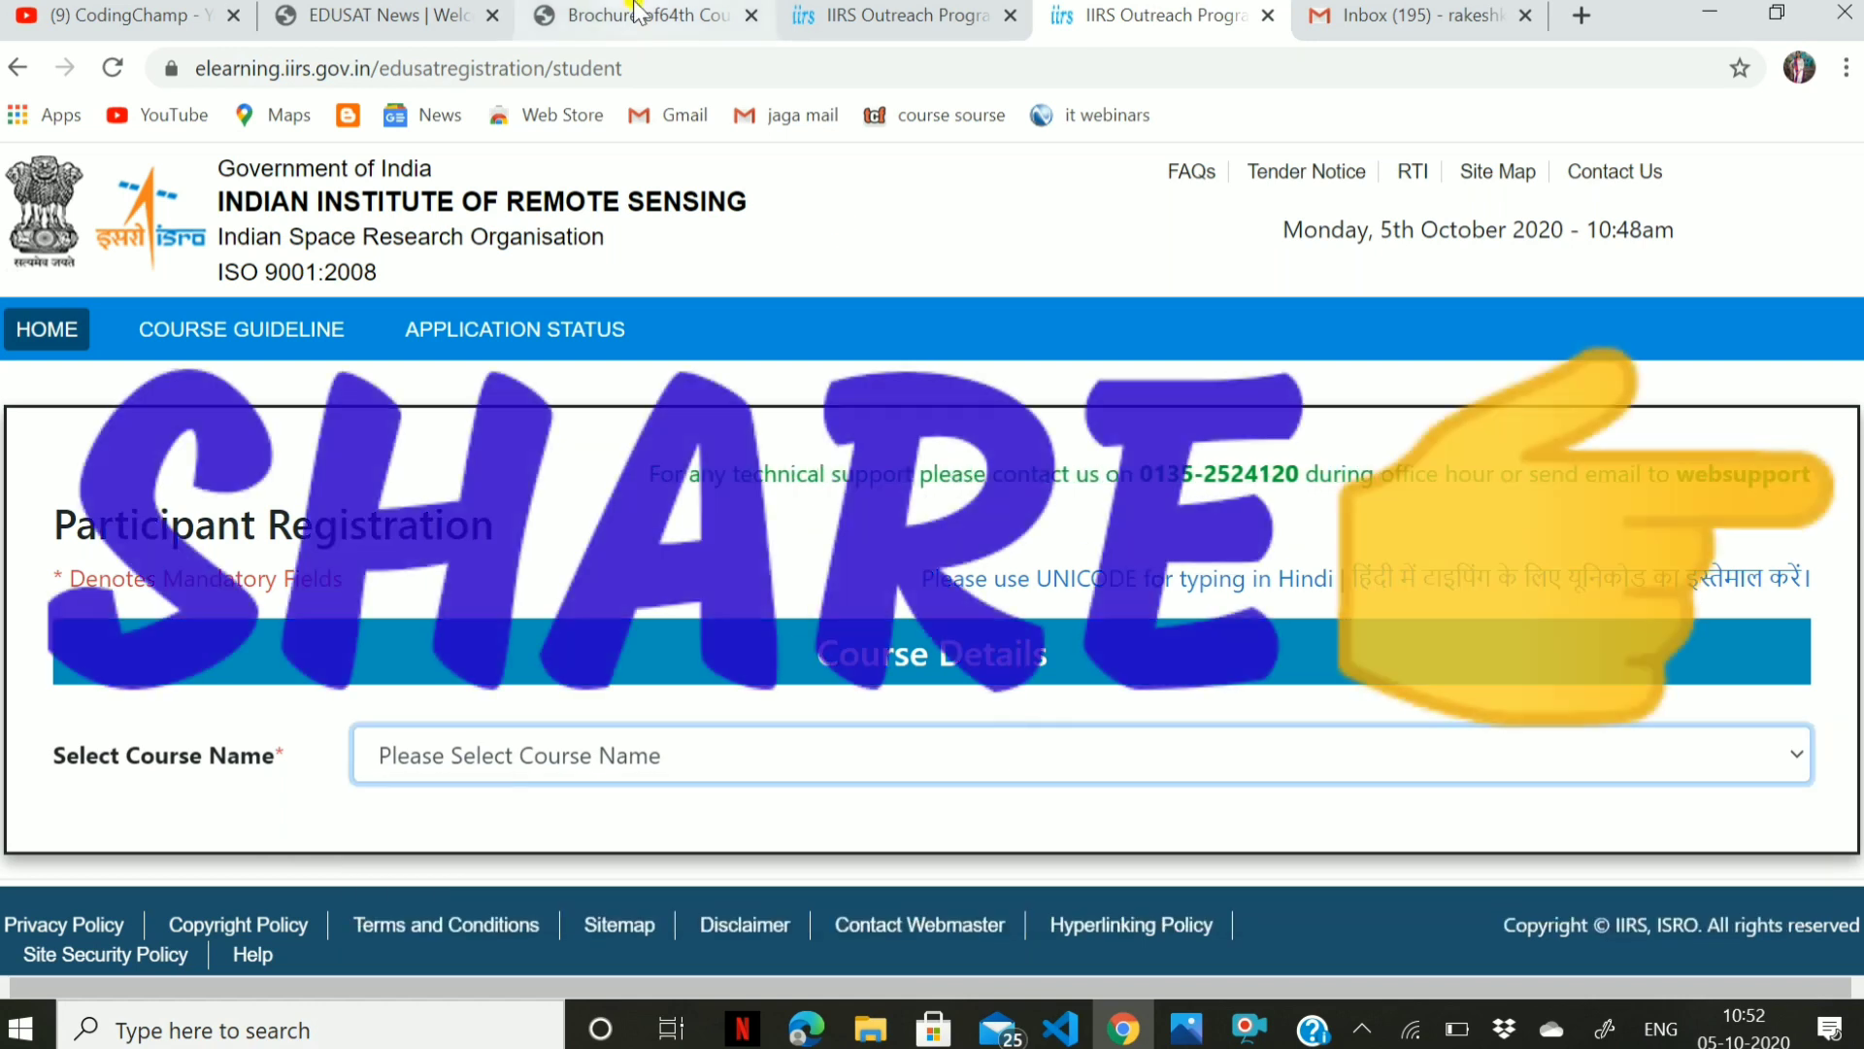
left_click(641, 14)
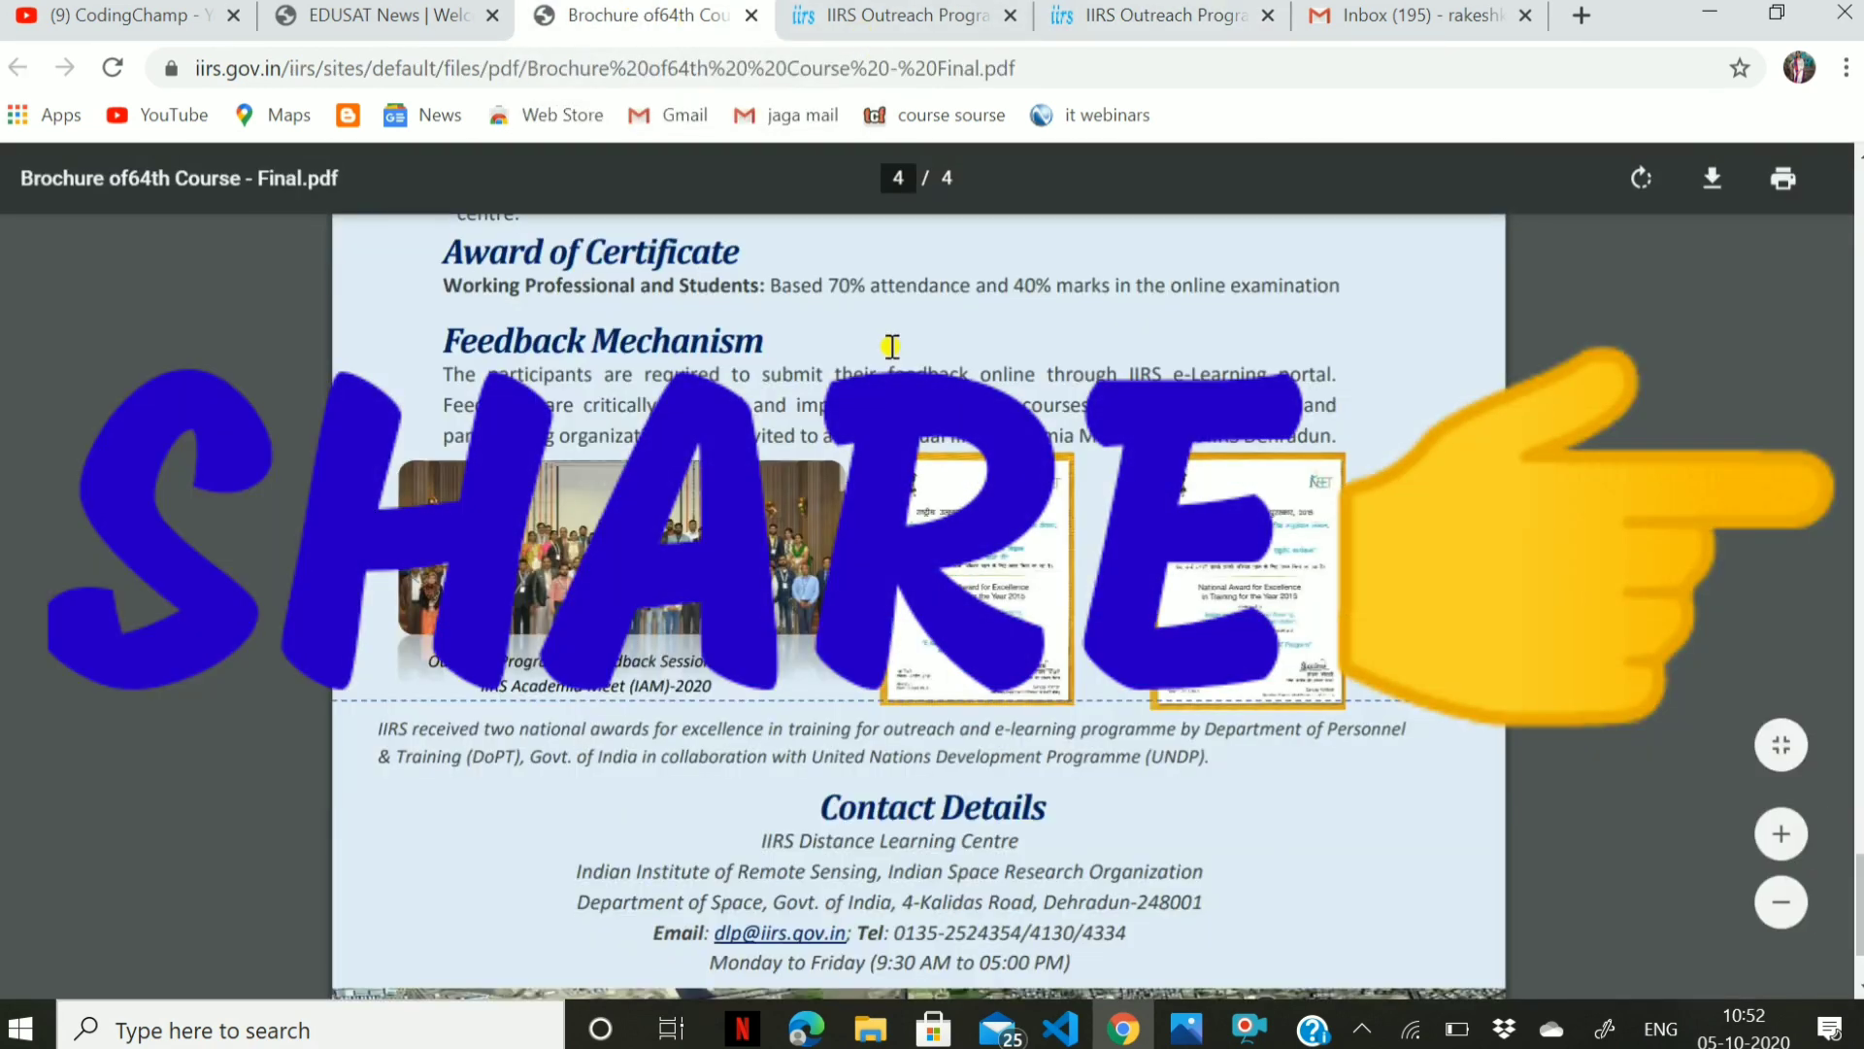
scroll(891, 346, "down", 1)
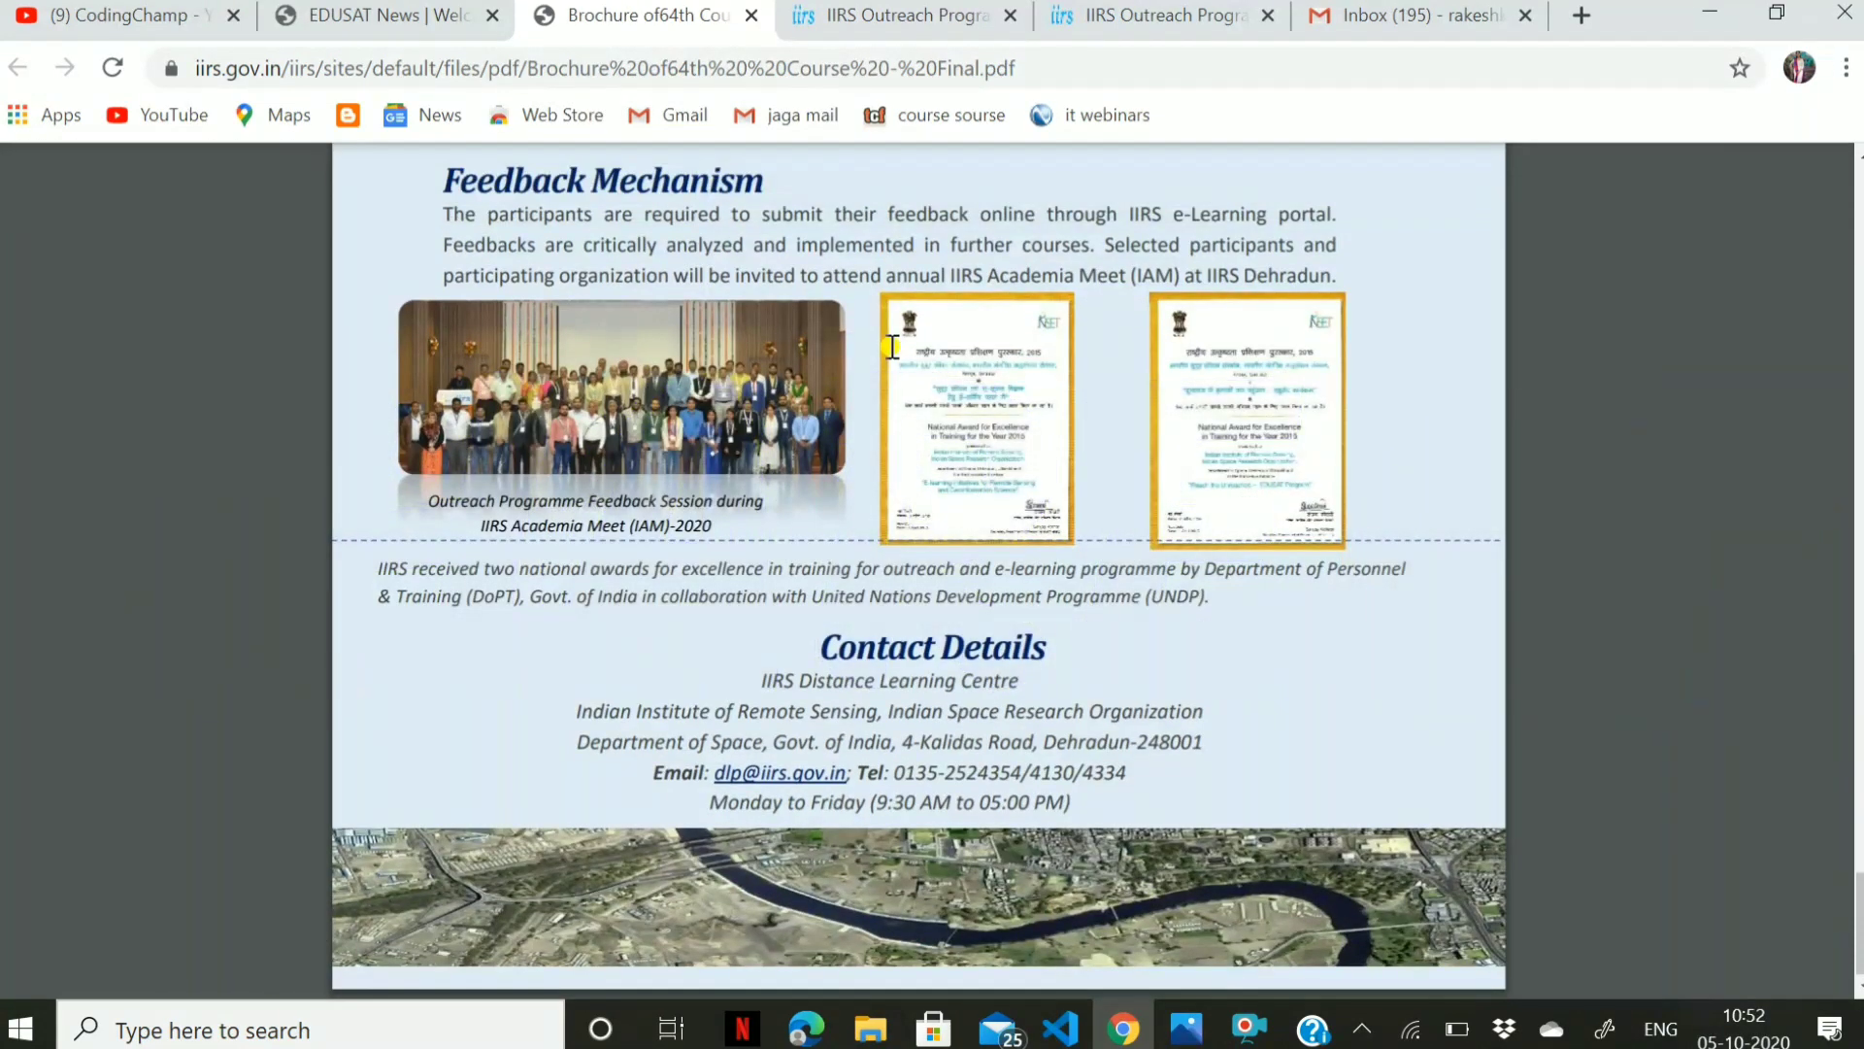
scroll(892, 347, "up", 1)
scroll(892, 347, "up", 5)
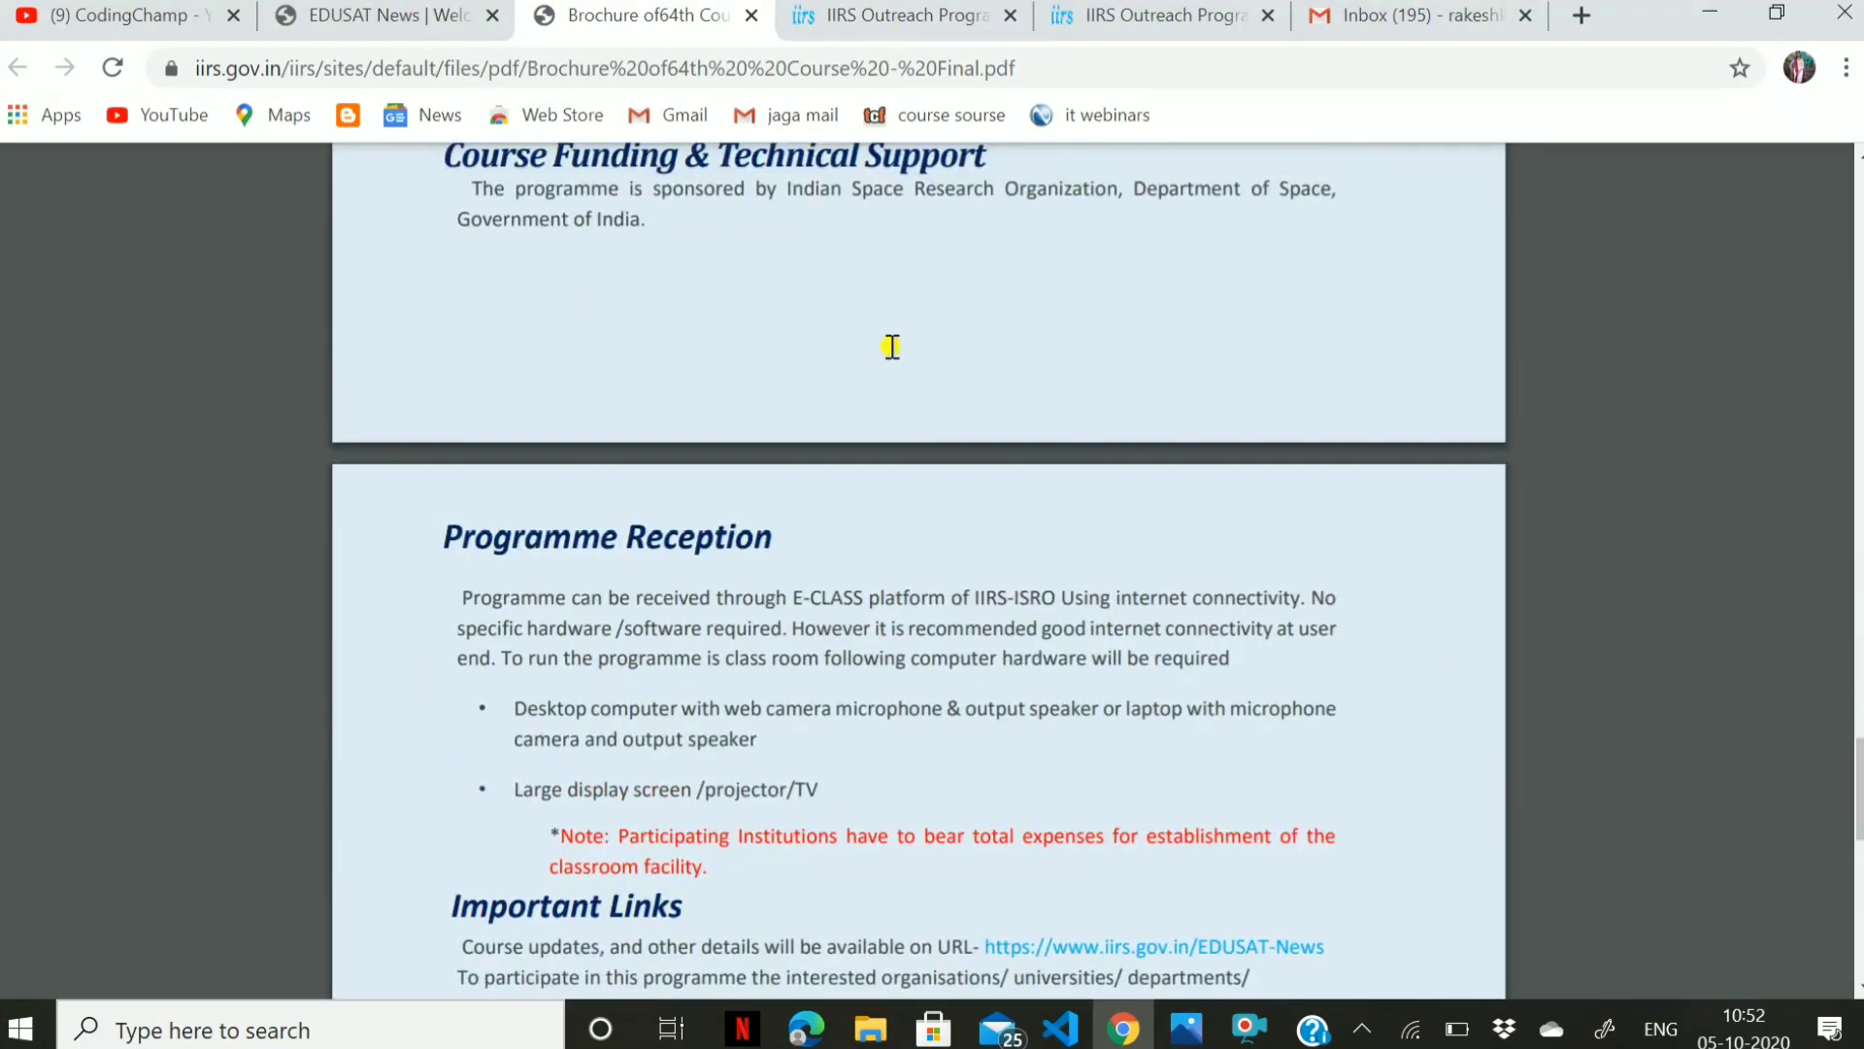
scroll(891, 346, "up", 5)
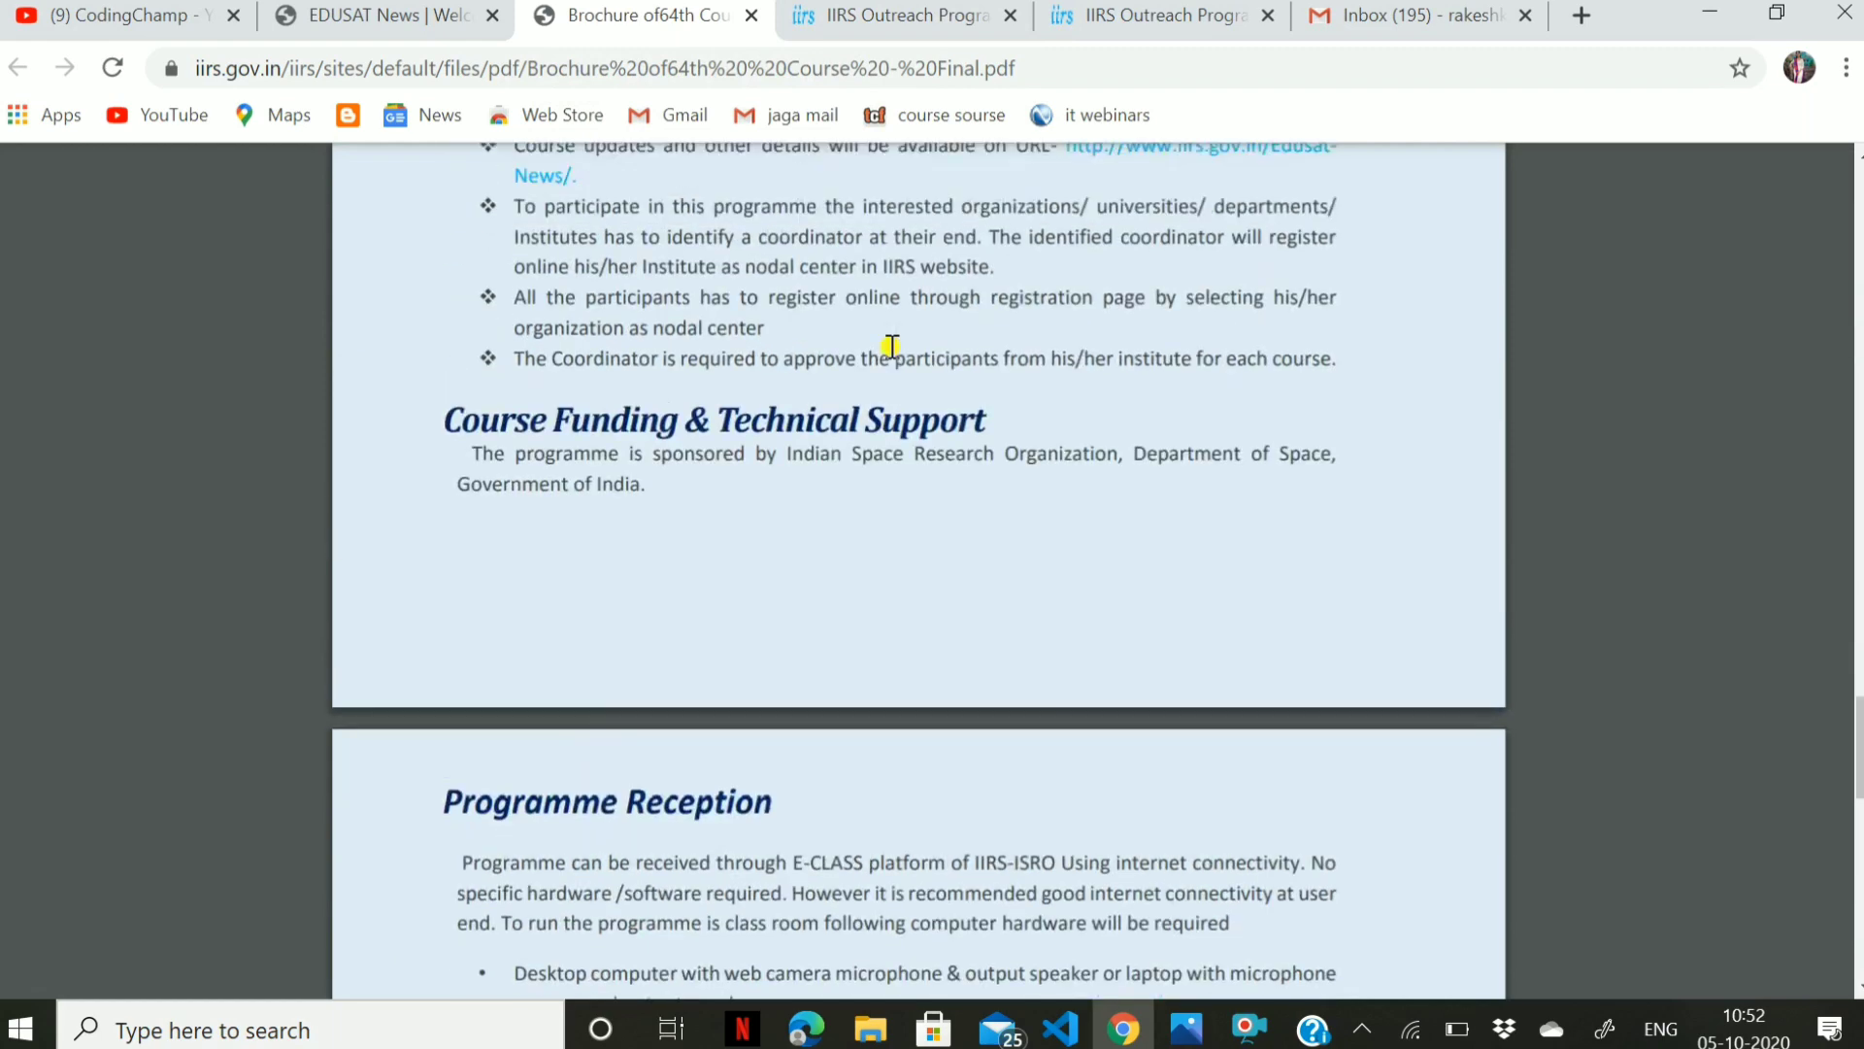
scroll(891, 347, "up", 2)
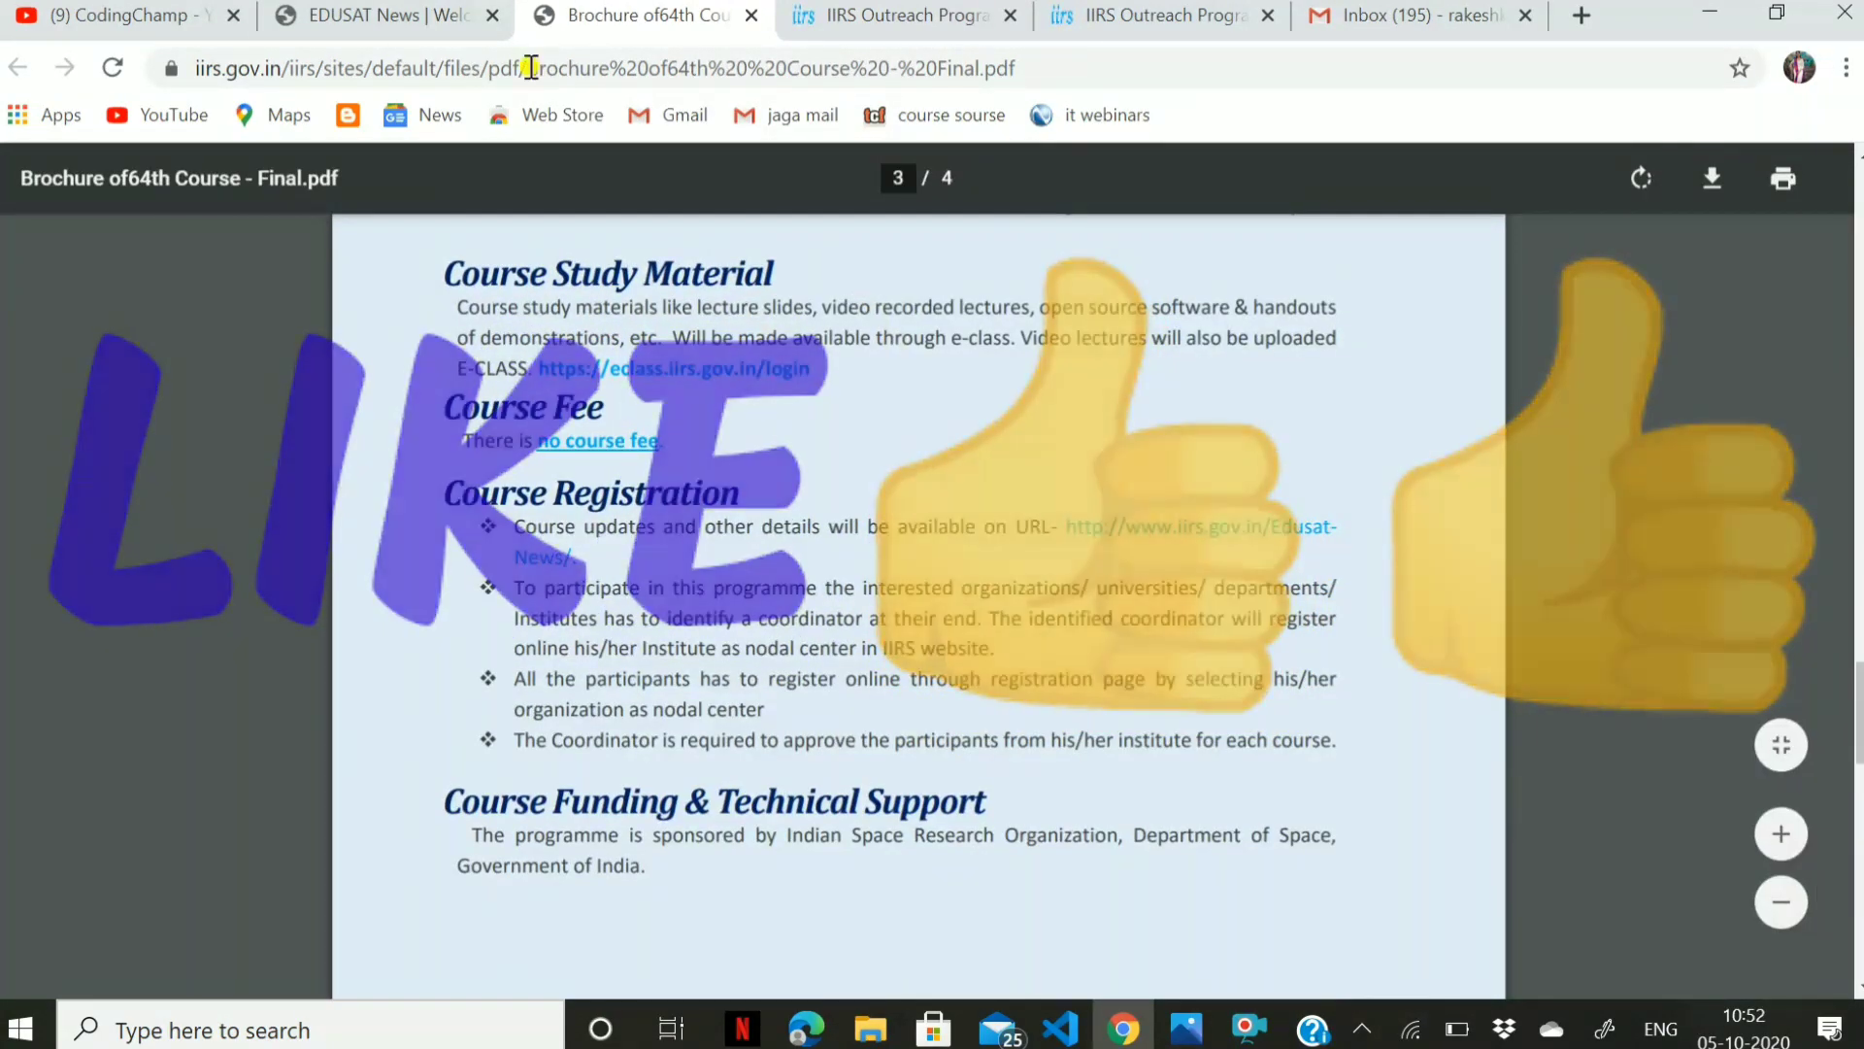
- Switch to the CodingChamp YouTube channel and browse its list of uploaded videos
left_click(168, 21)
scroll(961, 490, "down", 3)
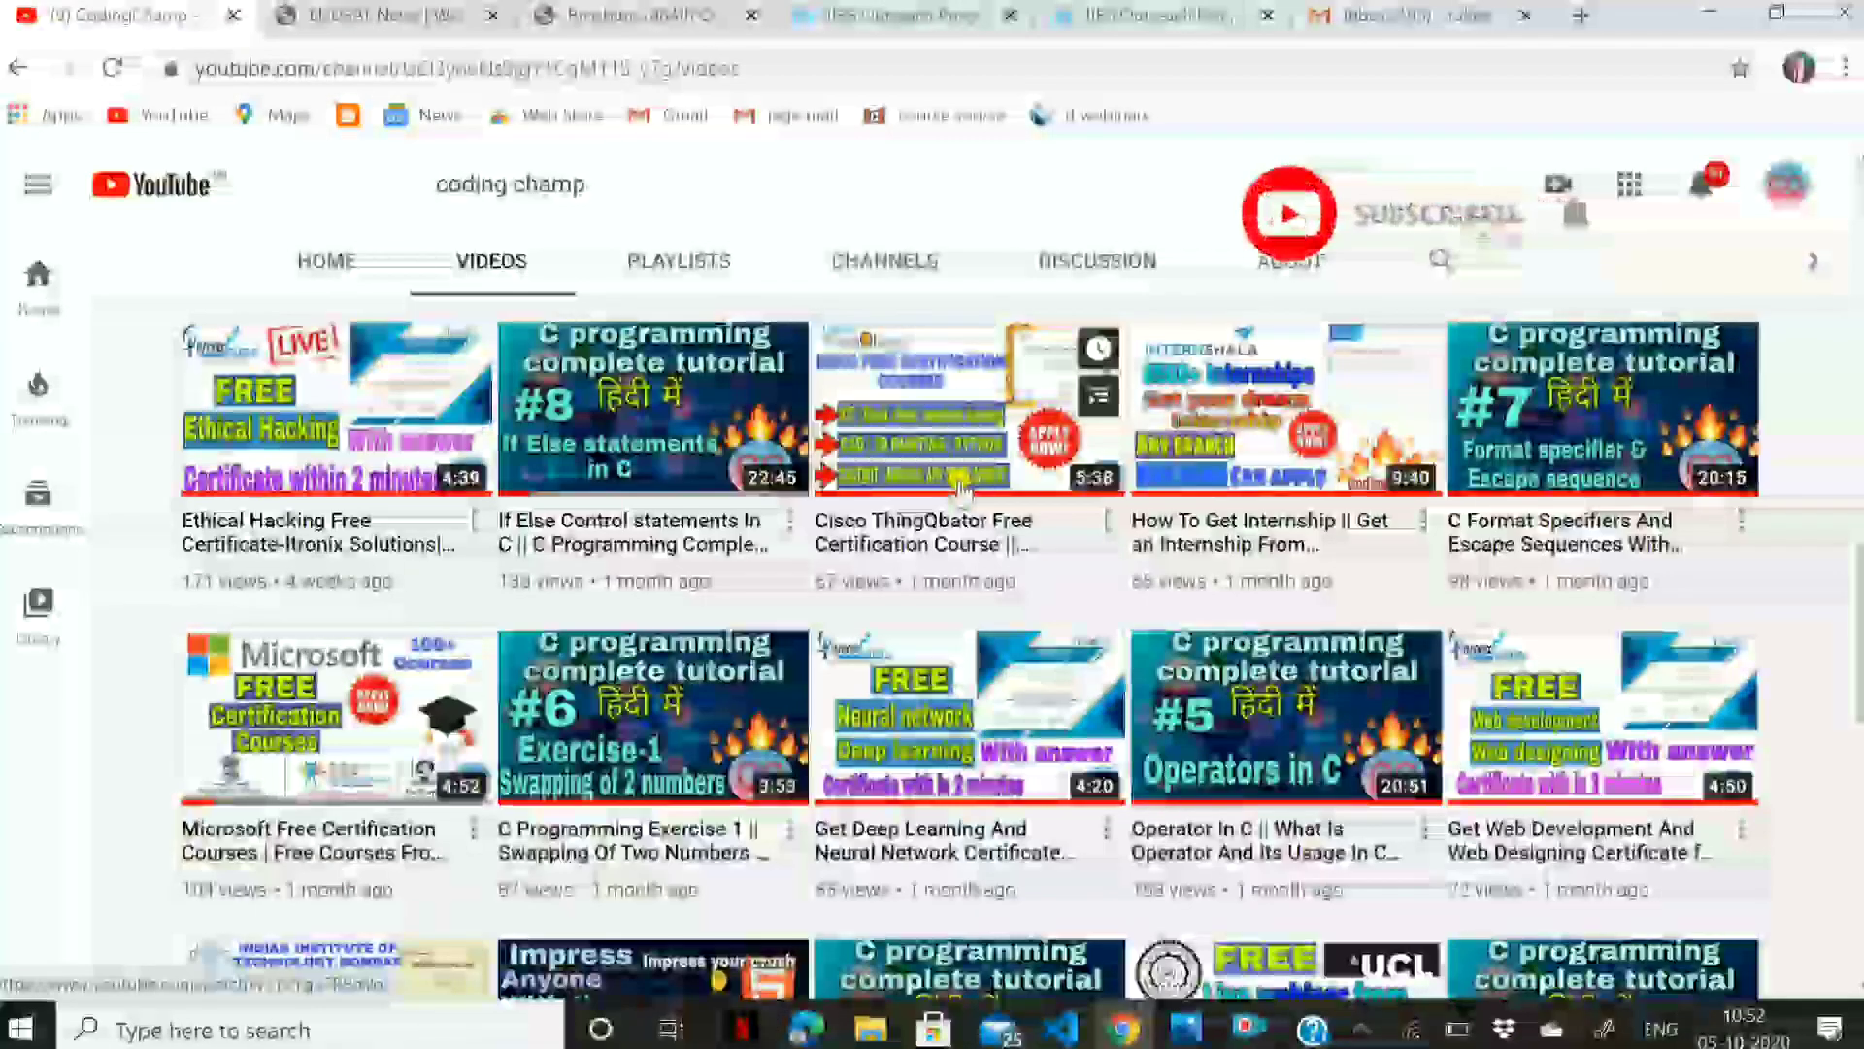
scroll(961, 490, "down", 3)
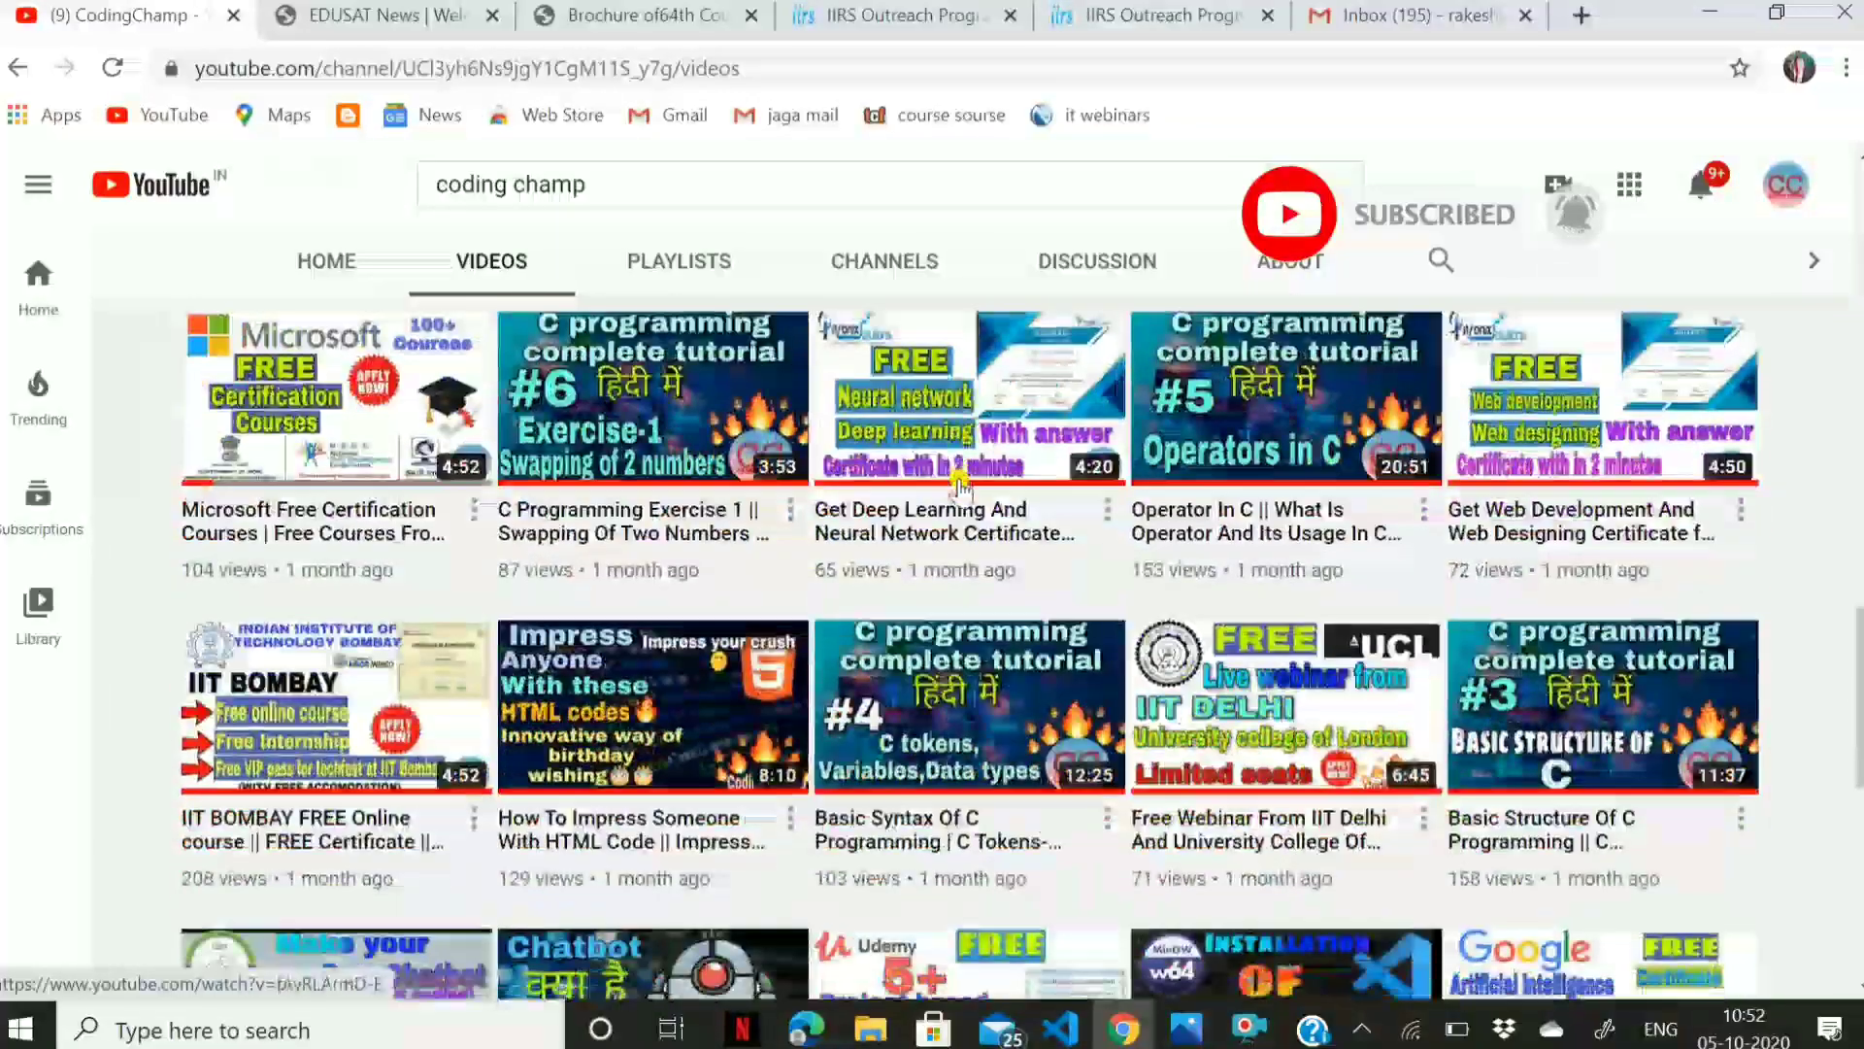
scroll(959, 491, "down", 3)
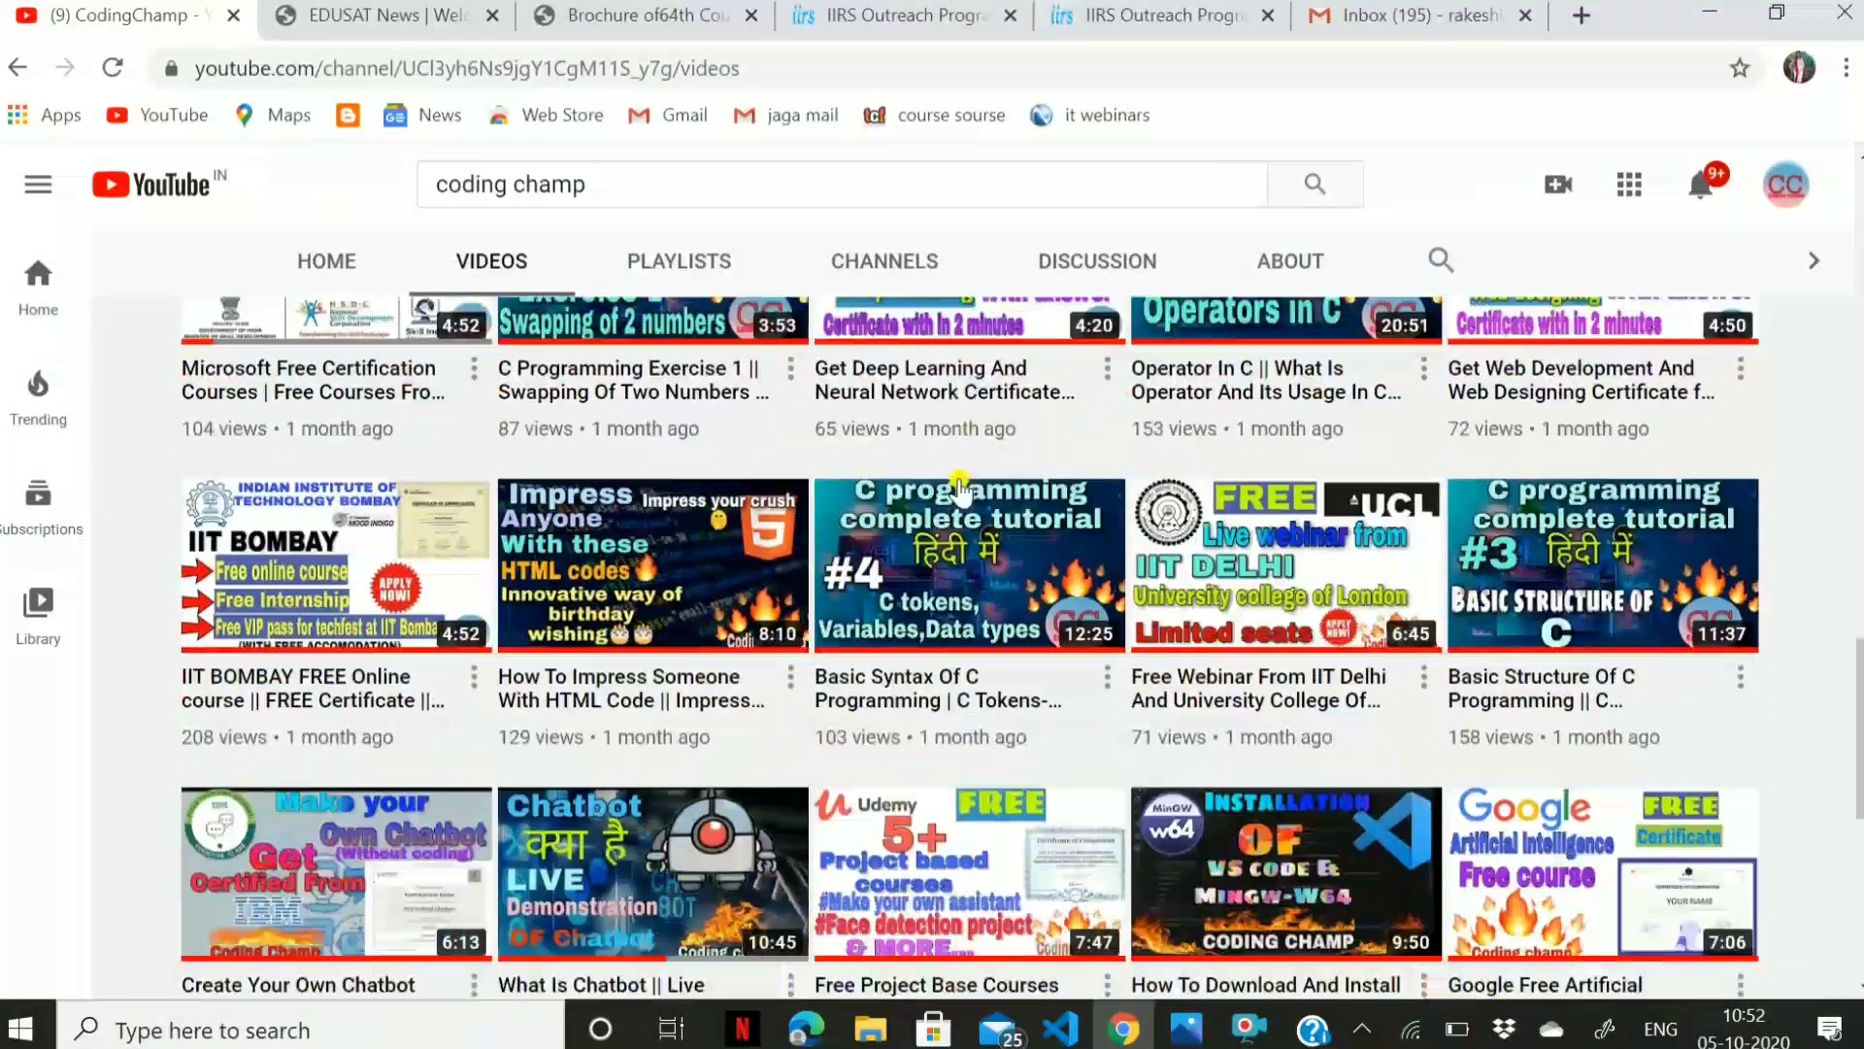